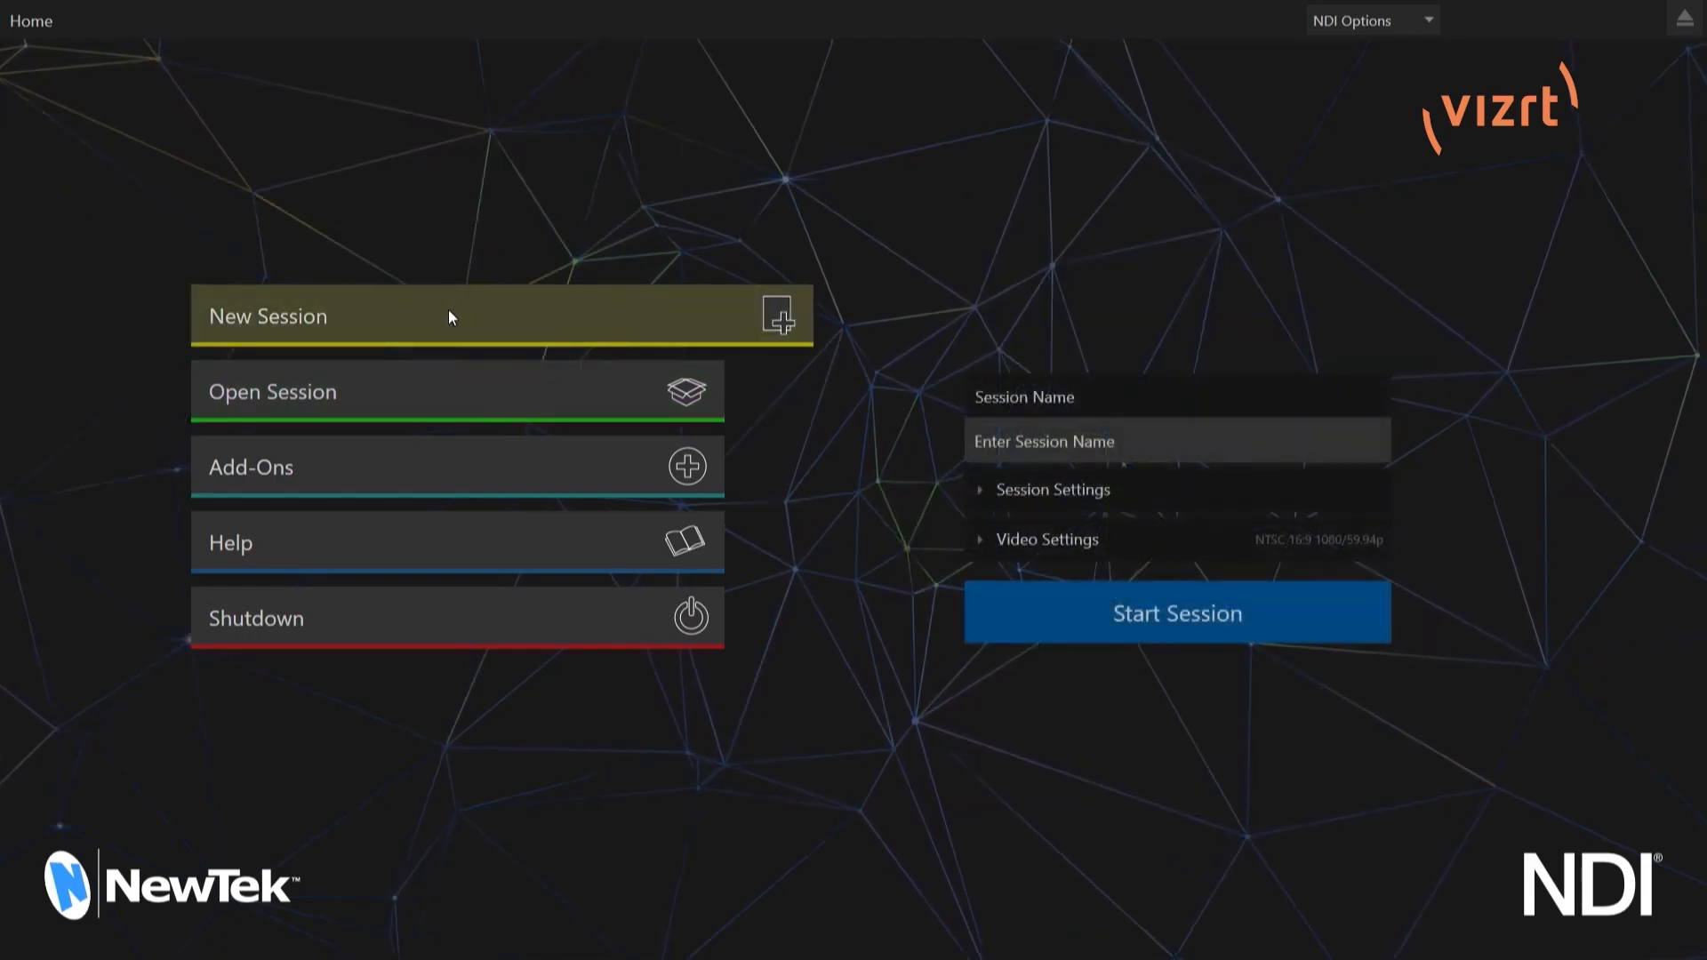
Create a new session named "Blank Session" and launch it with the existing video settings
left_click(1160, 442)
type("Bl")
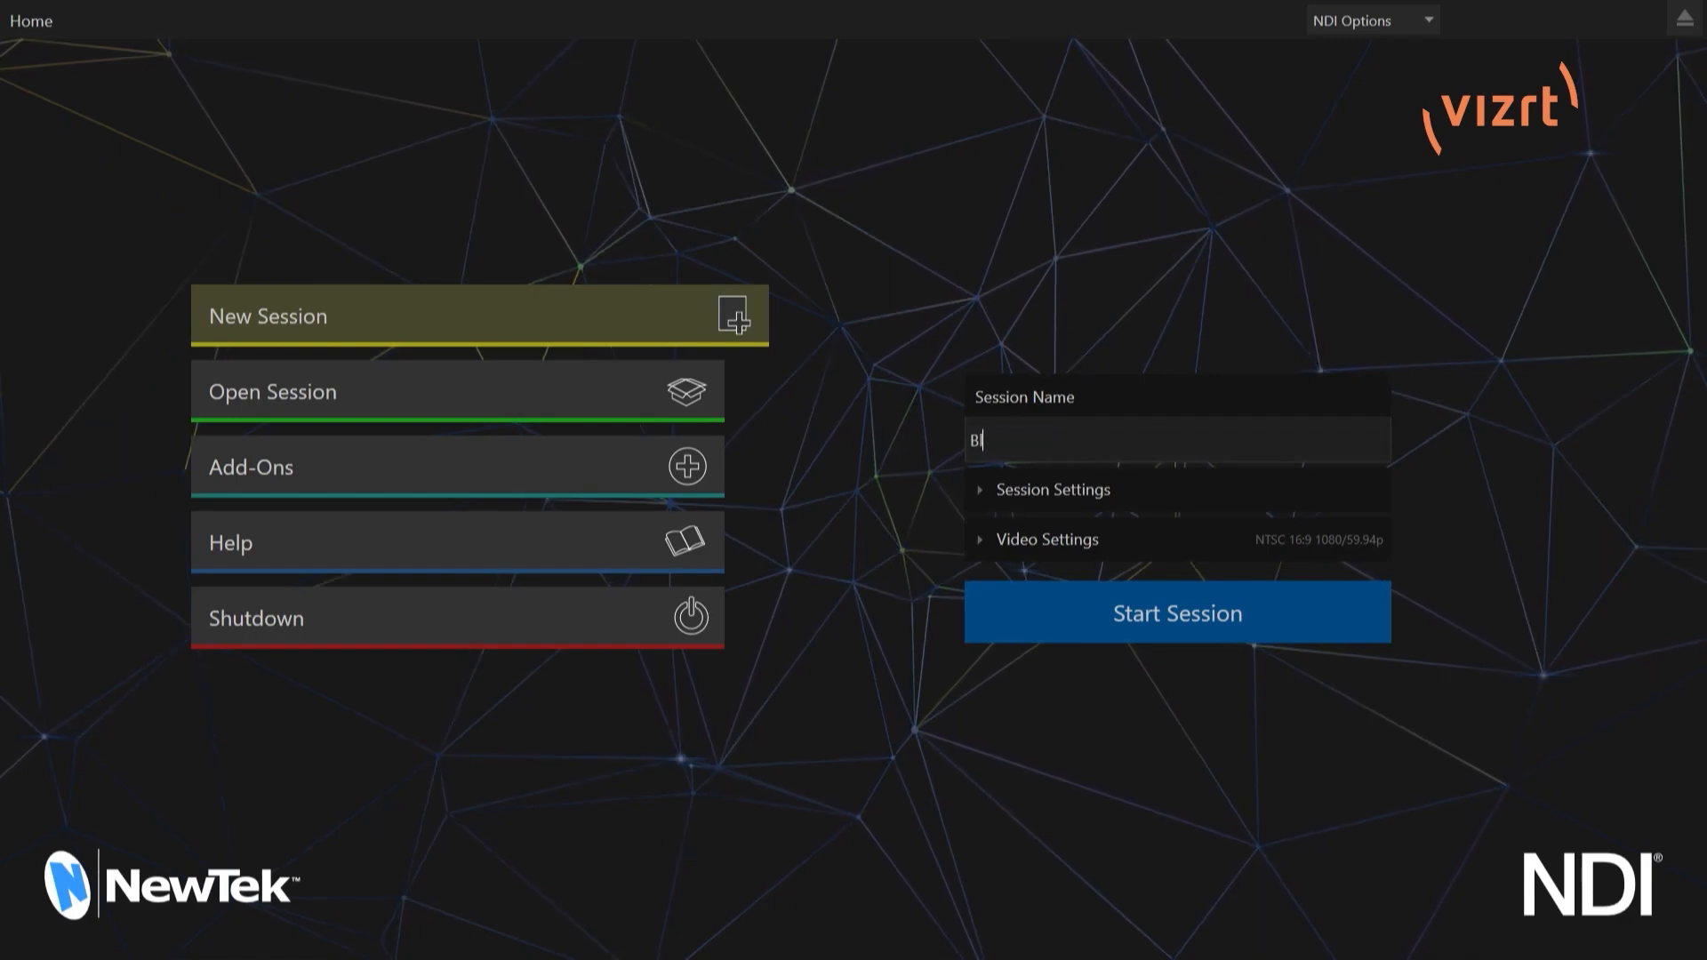
type("ank Session")
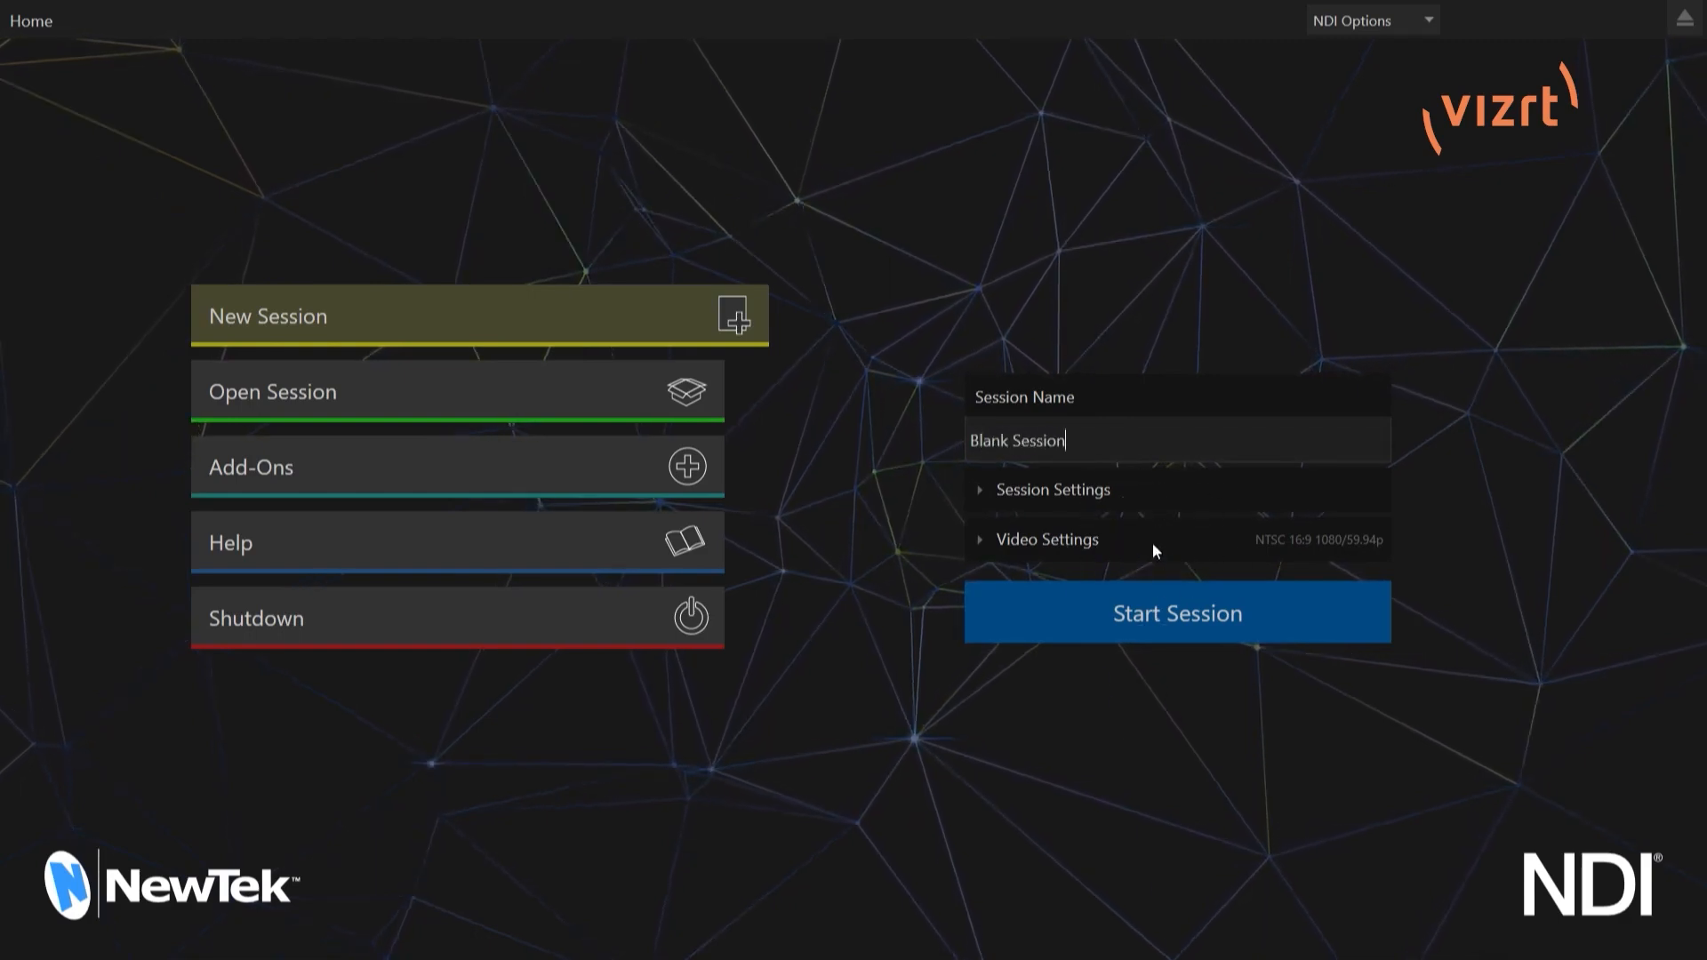
left_click(1216, 609)
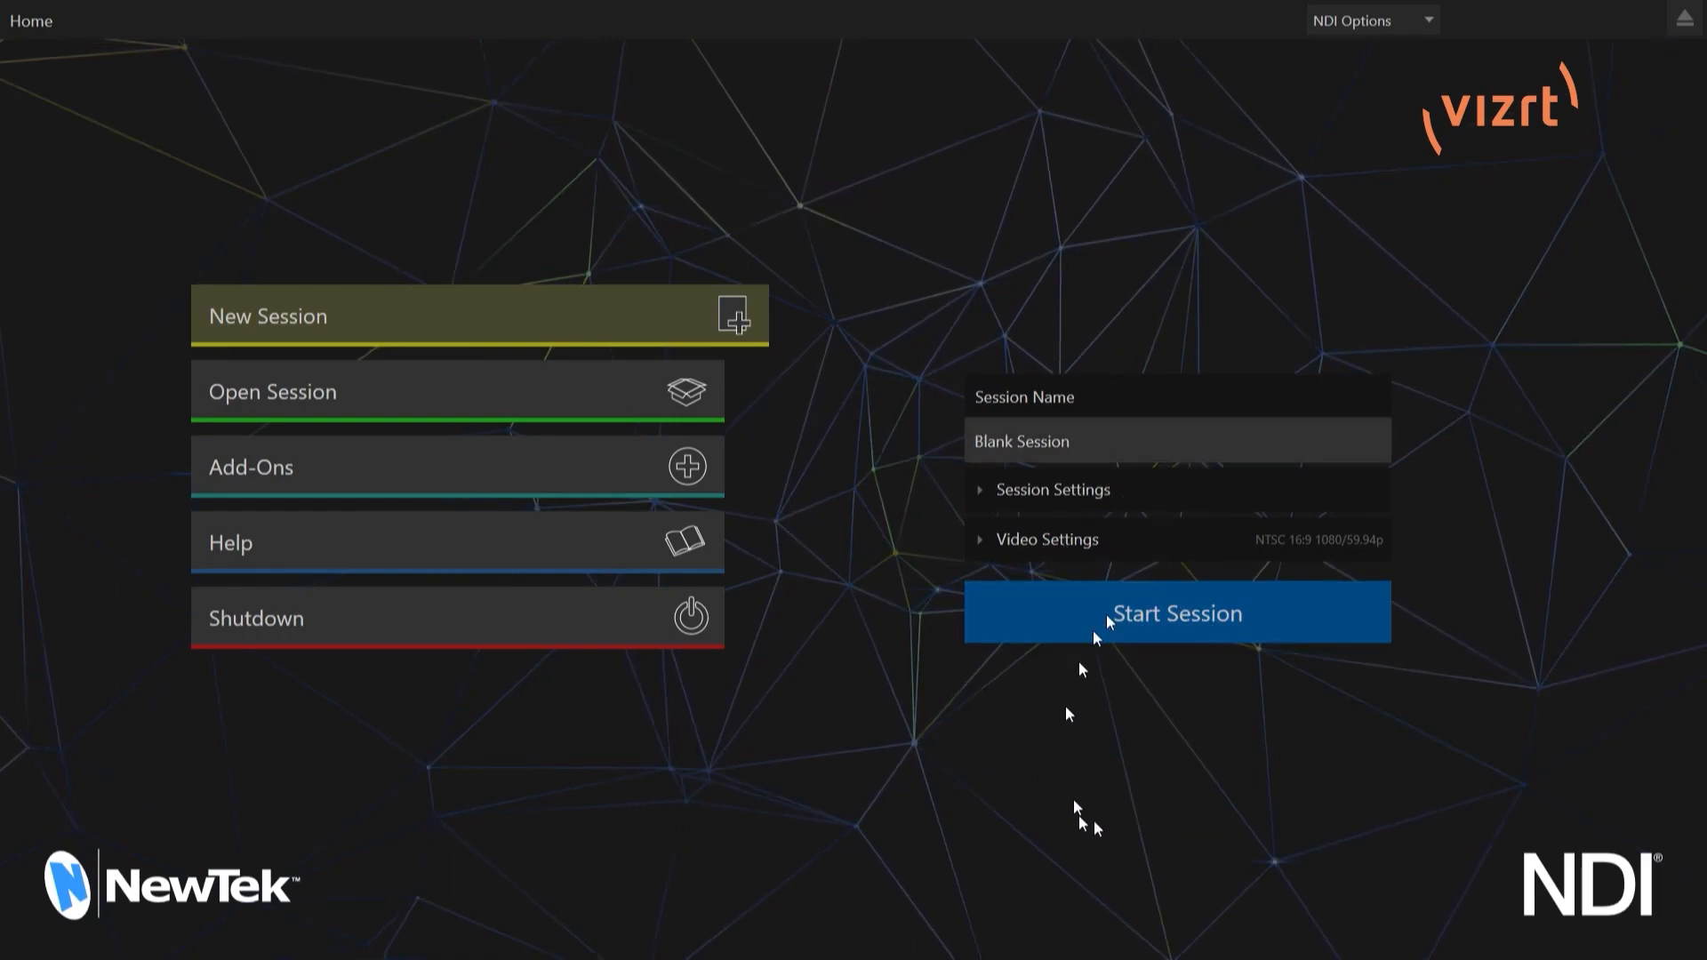
left_click(1185, 622)
left_click(1204, 525)
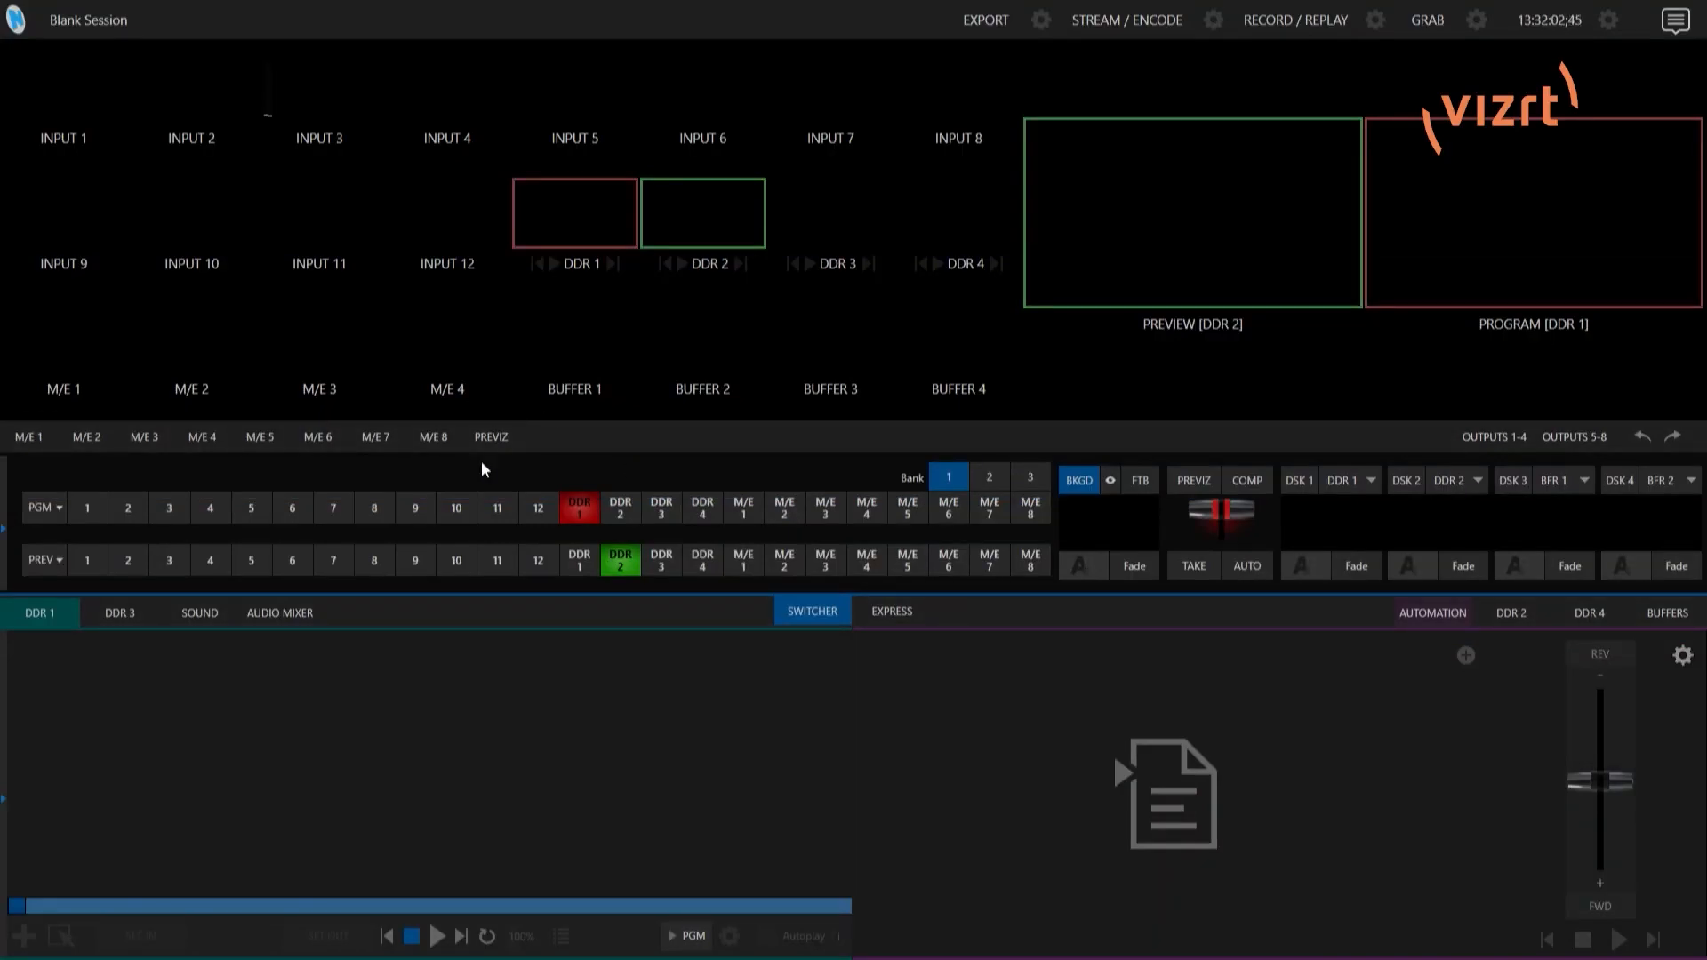
Open the macro configuration and examine the commands in the System Commands and Session Macros folders
mouse_move(201, 23)
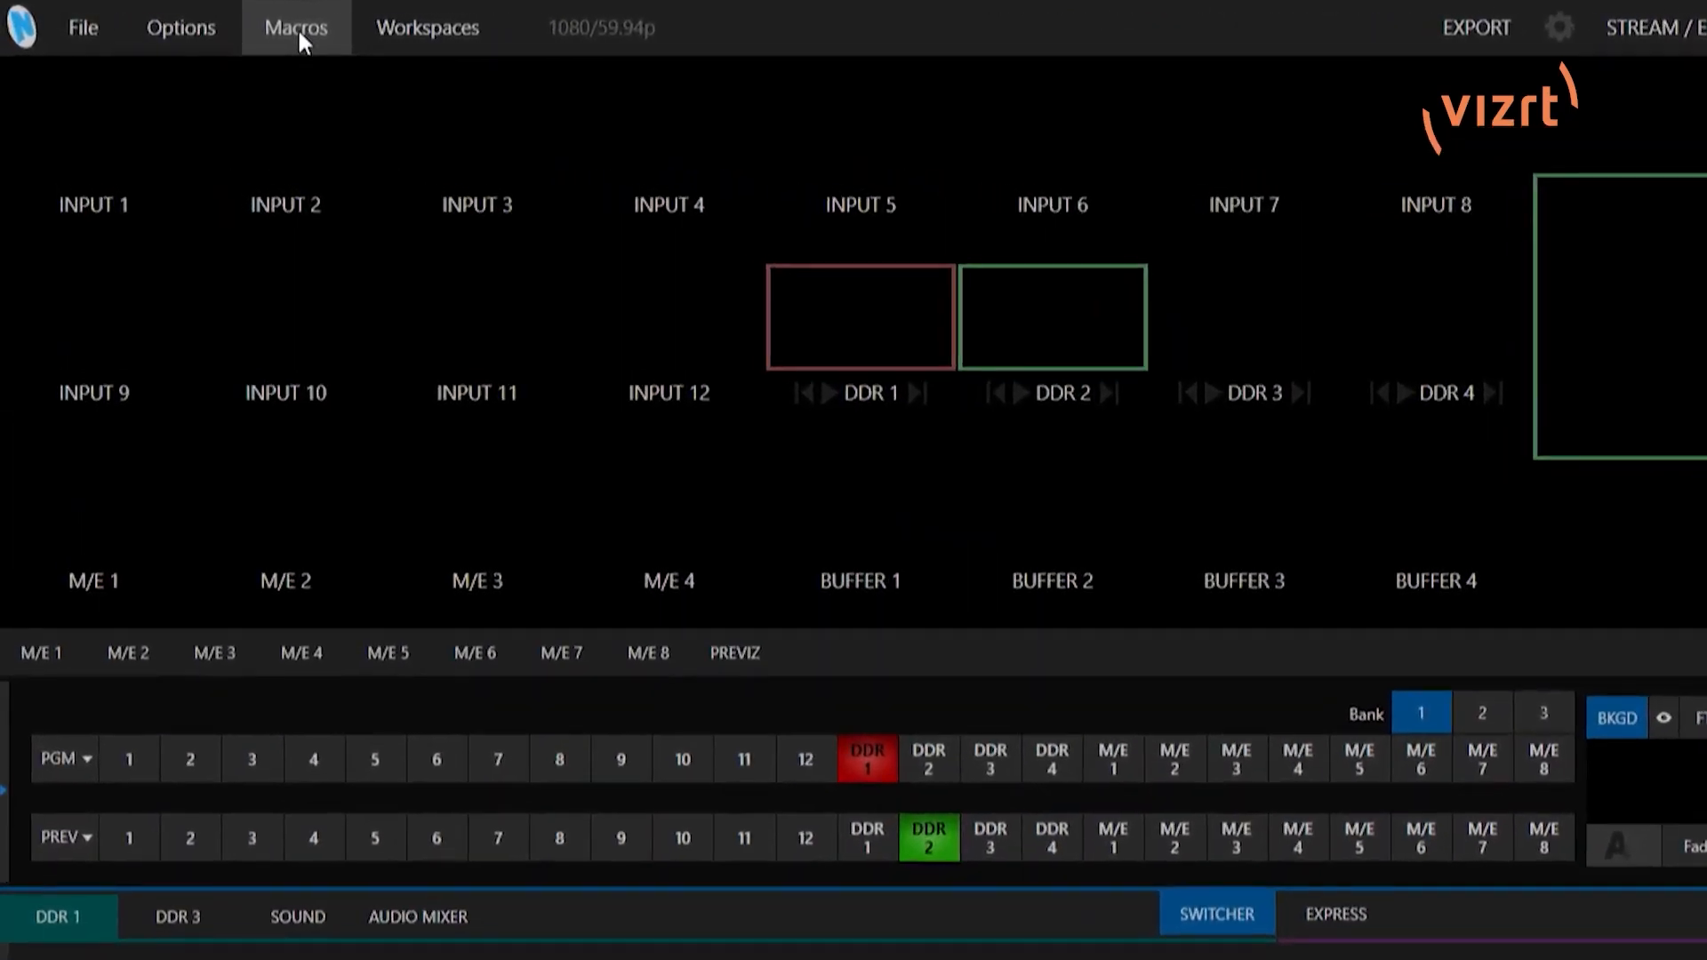
left_click(297, 29)
left_click(316, 167)
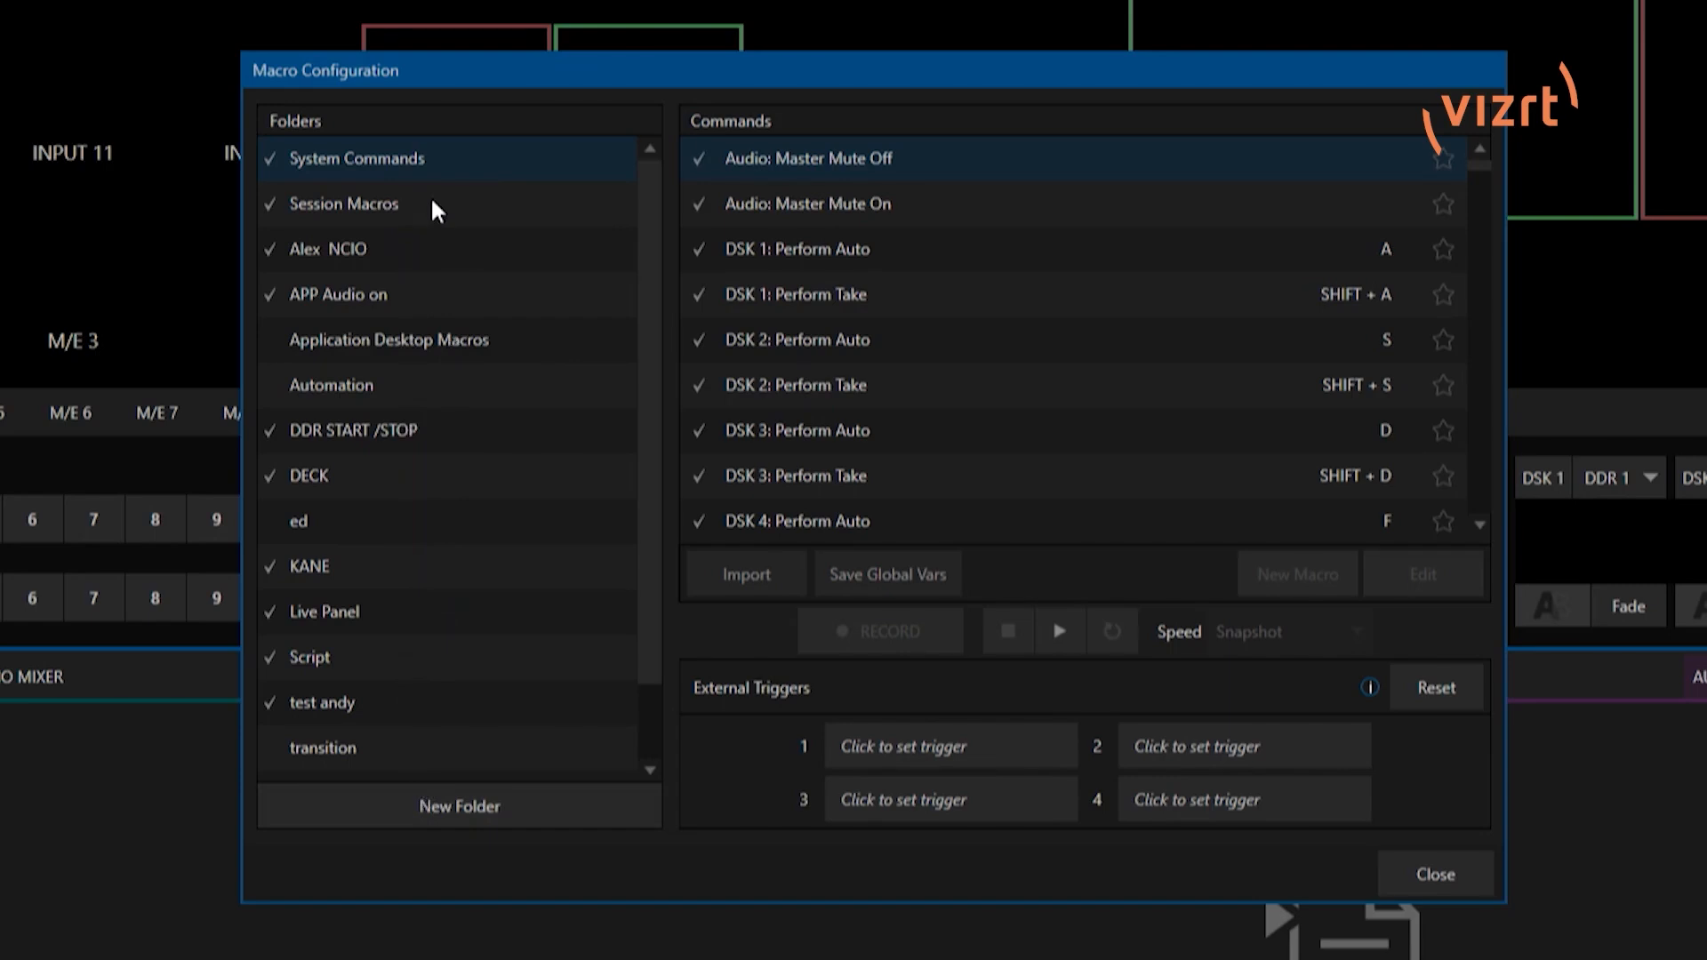
scroll(871, 231, "down", 5)
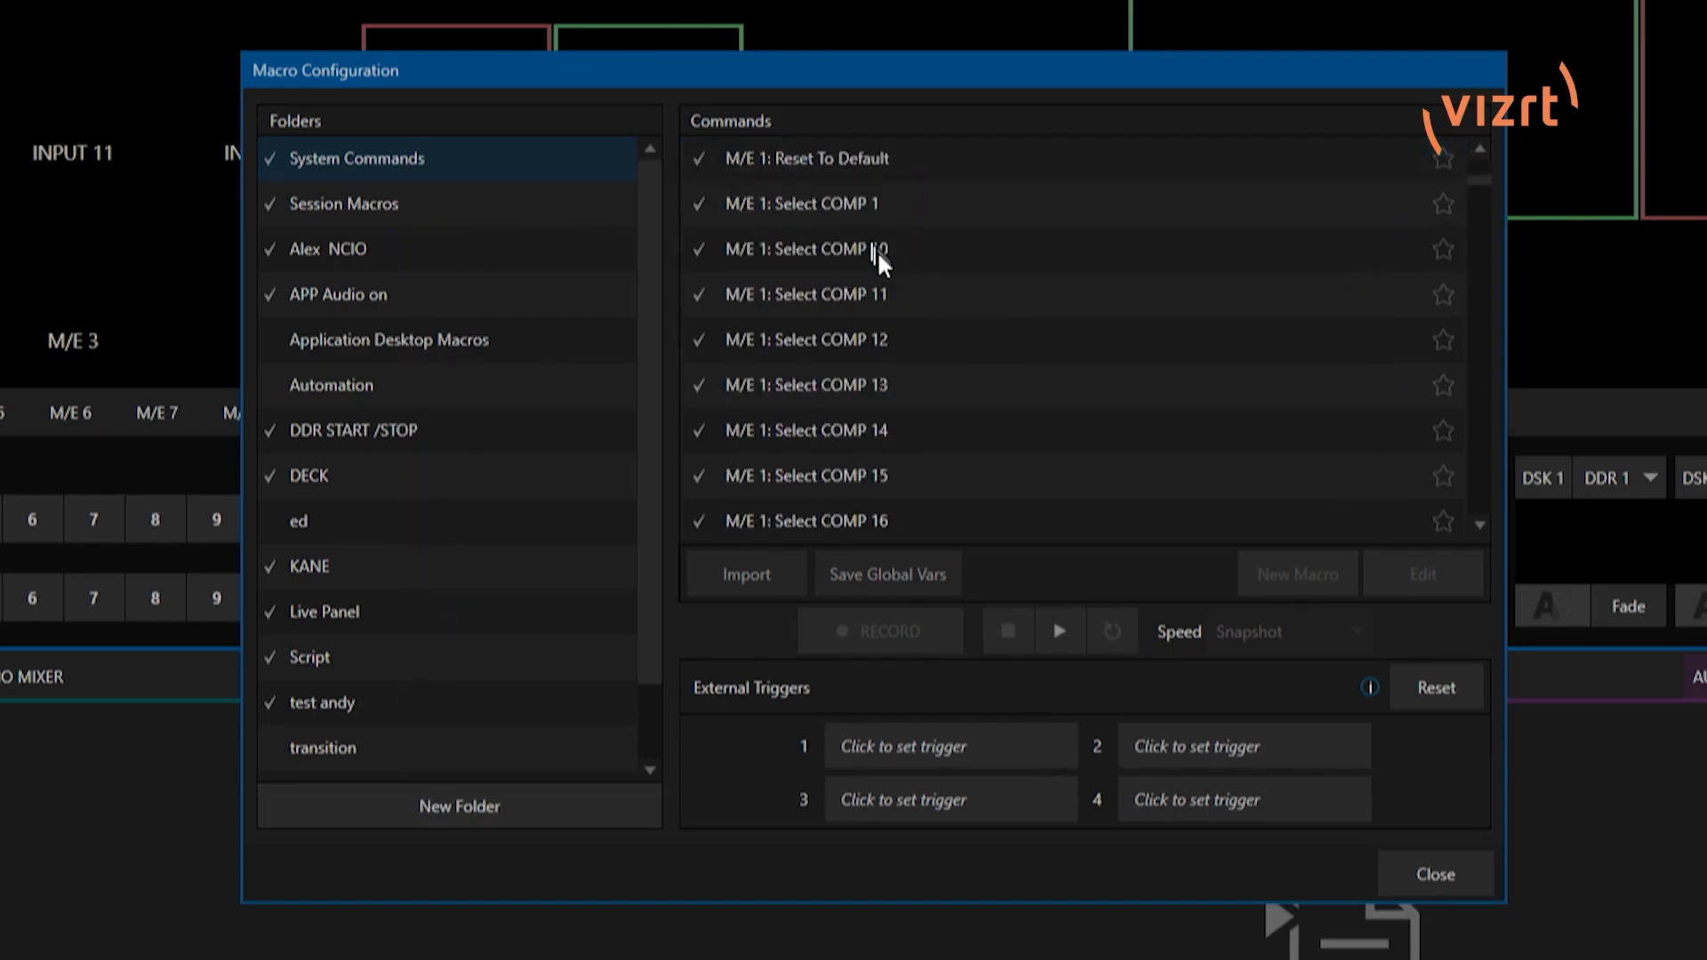
scroll(885, 272, "up", 5)
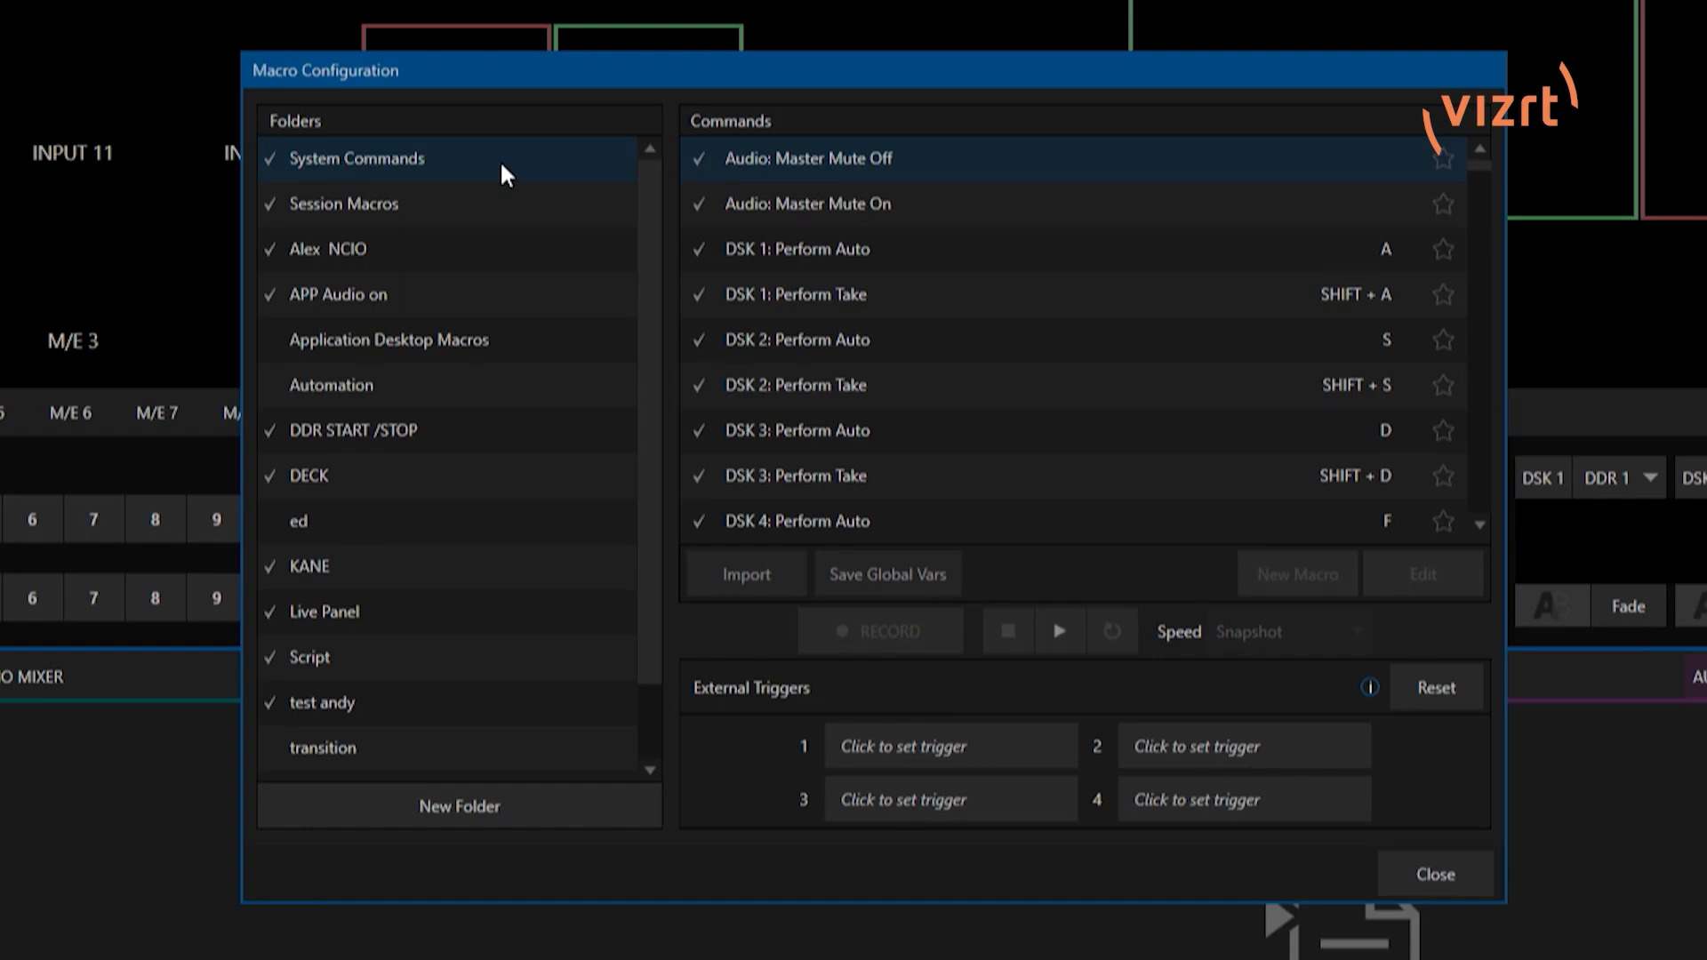
left_click(492, 210)
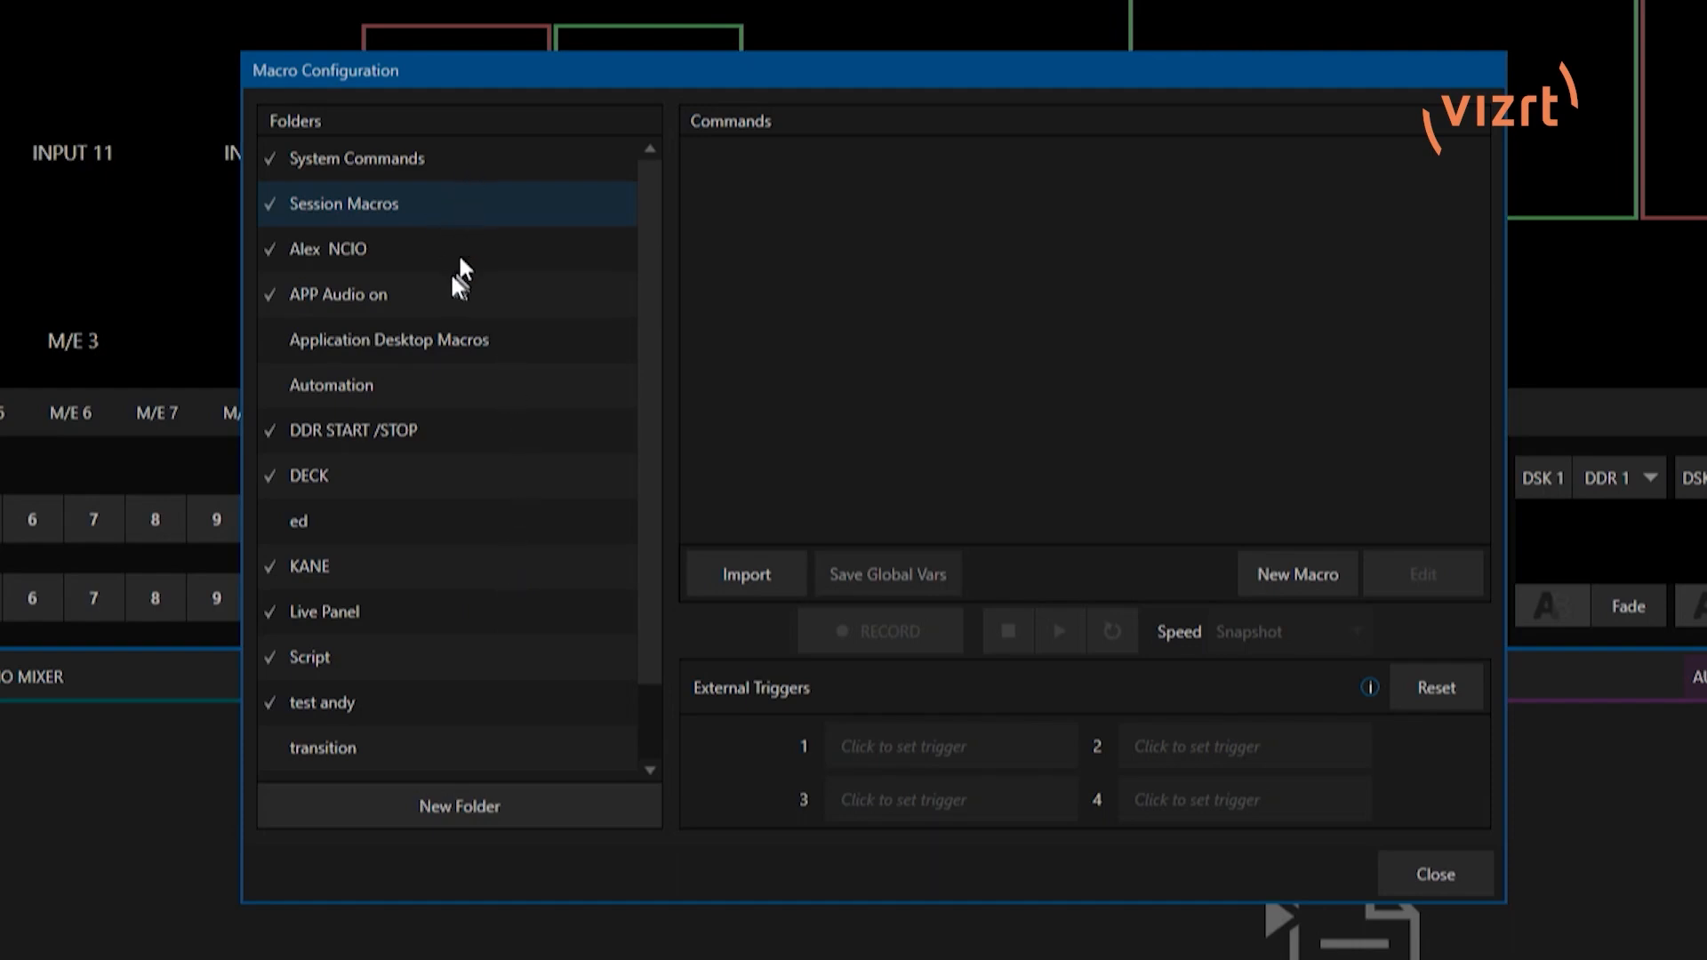
left_click(434, 206)
Add a new macro folder named "Blank Session Macros"
left_click(502, 808)
type("Black")
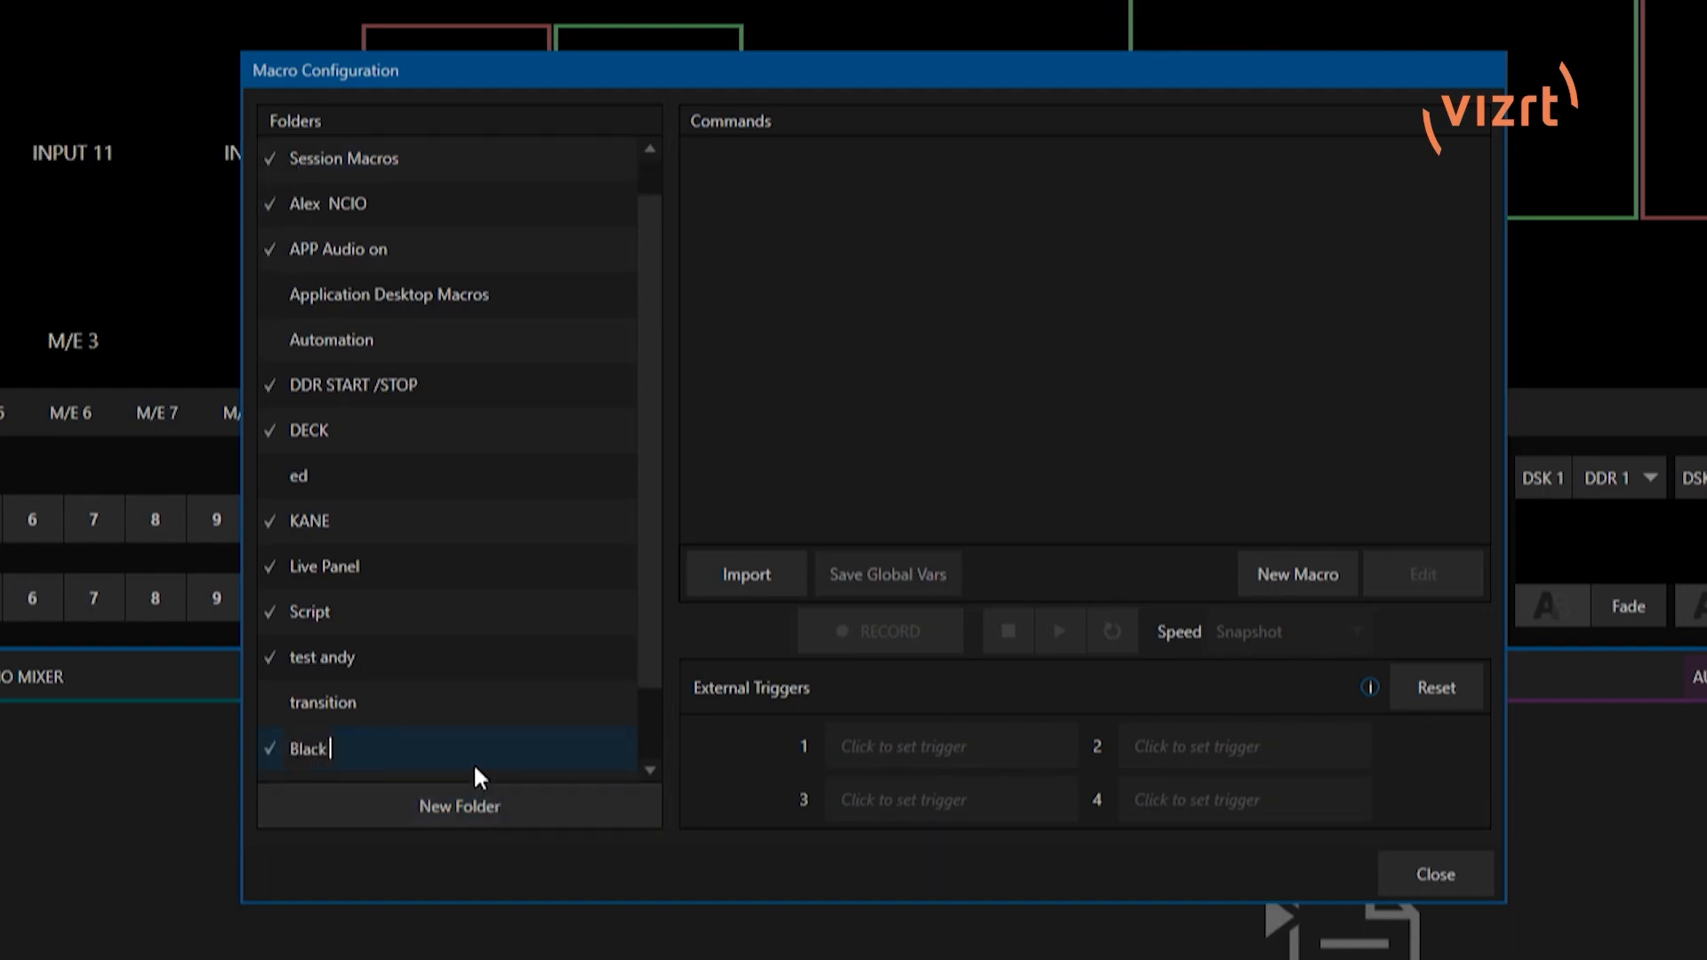
key("BackSpace")
key("BackSpace")
type("nk Session Macros")
key("Return")
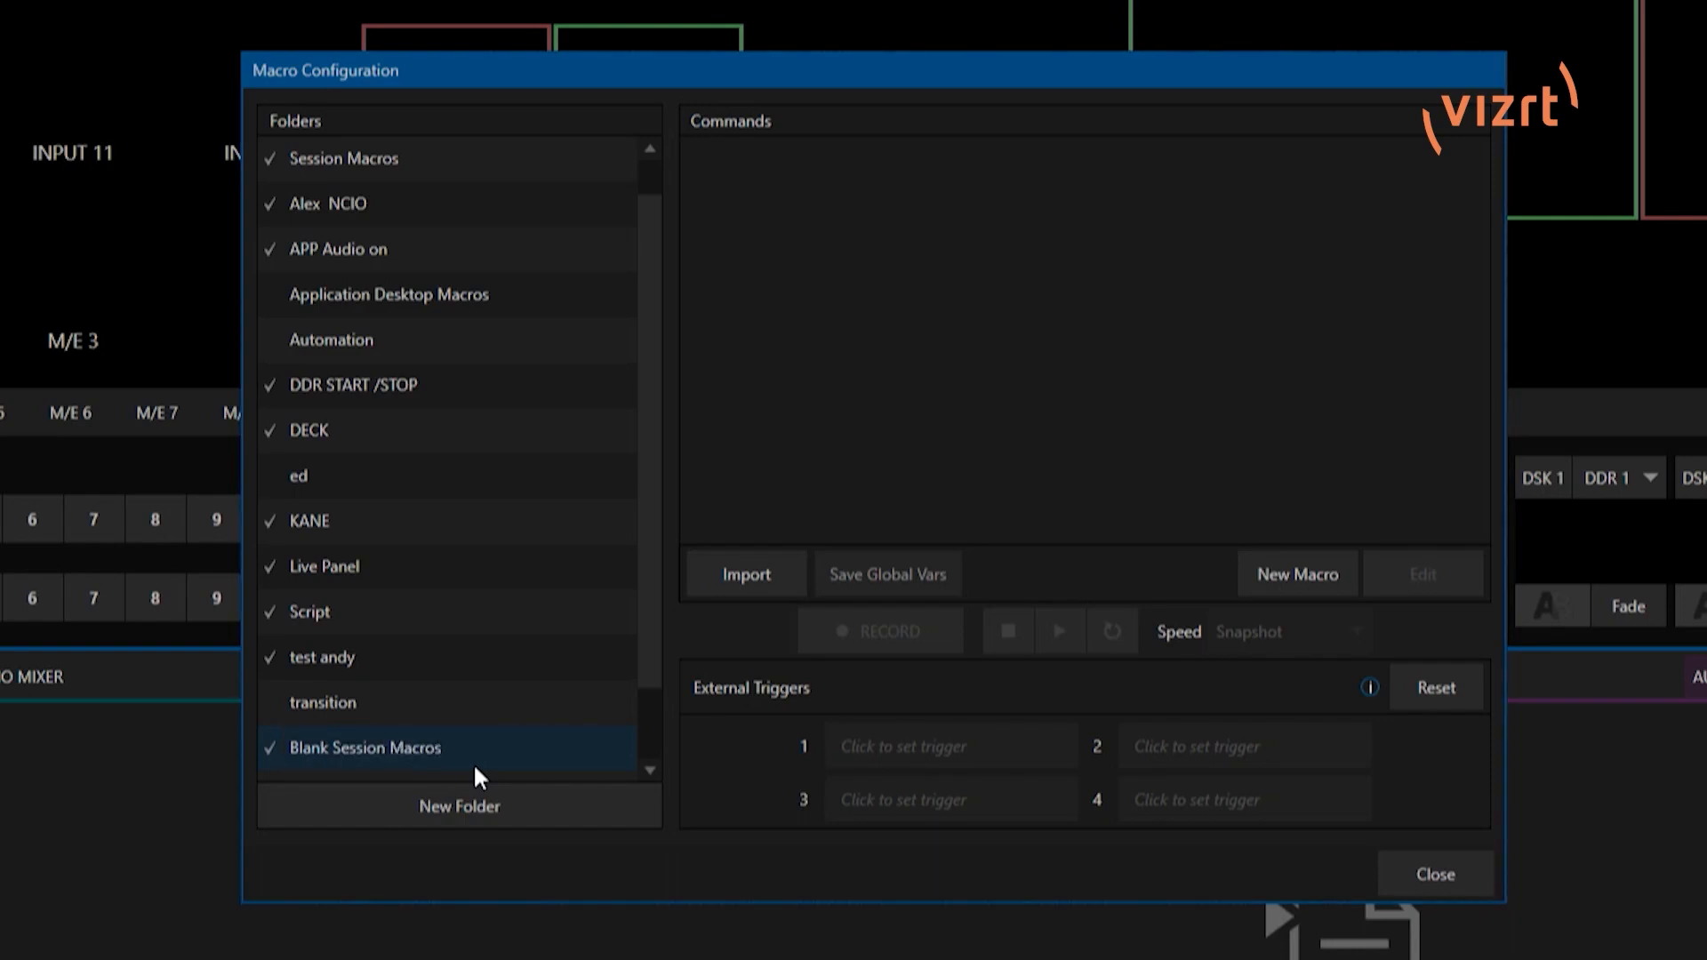
left_click(474, 765)
Create a macro named "Load and Play Script" in the Session Macros folder
scroll(516, 651, "up", 1)
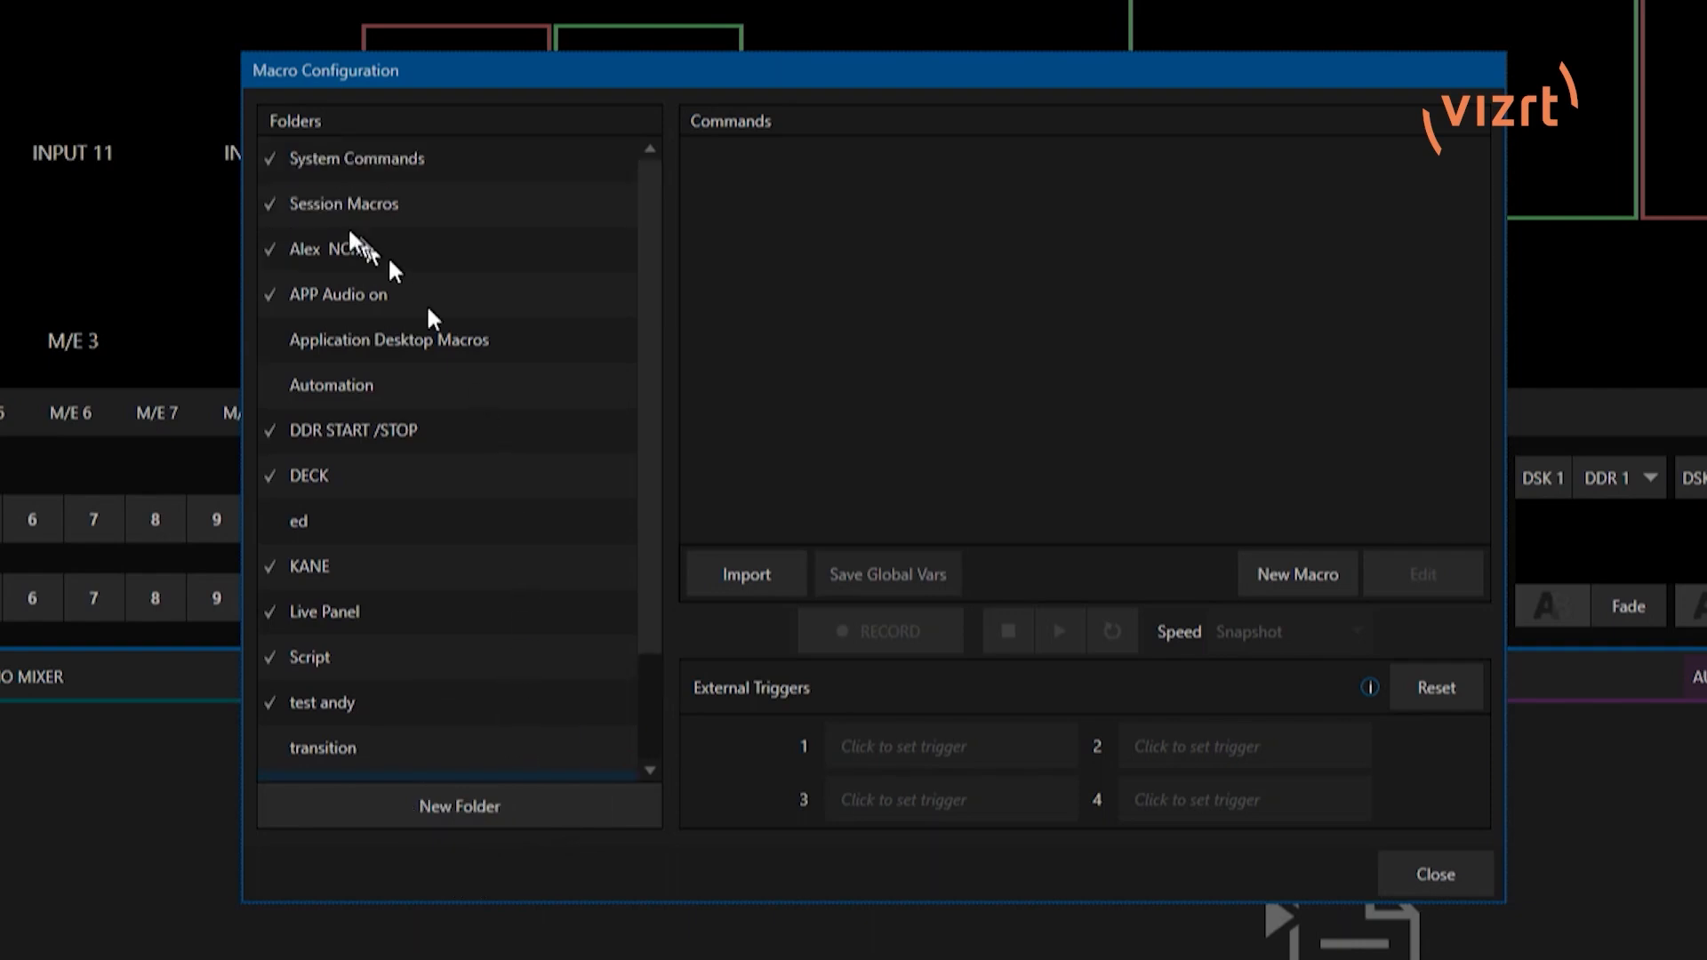
left_click(438, 201)
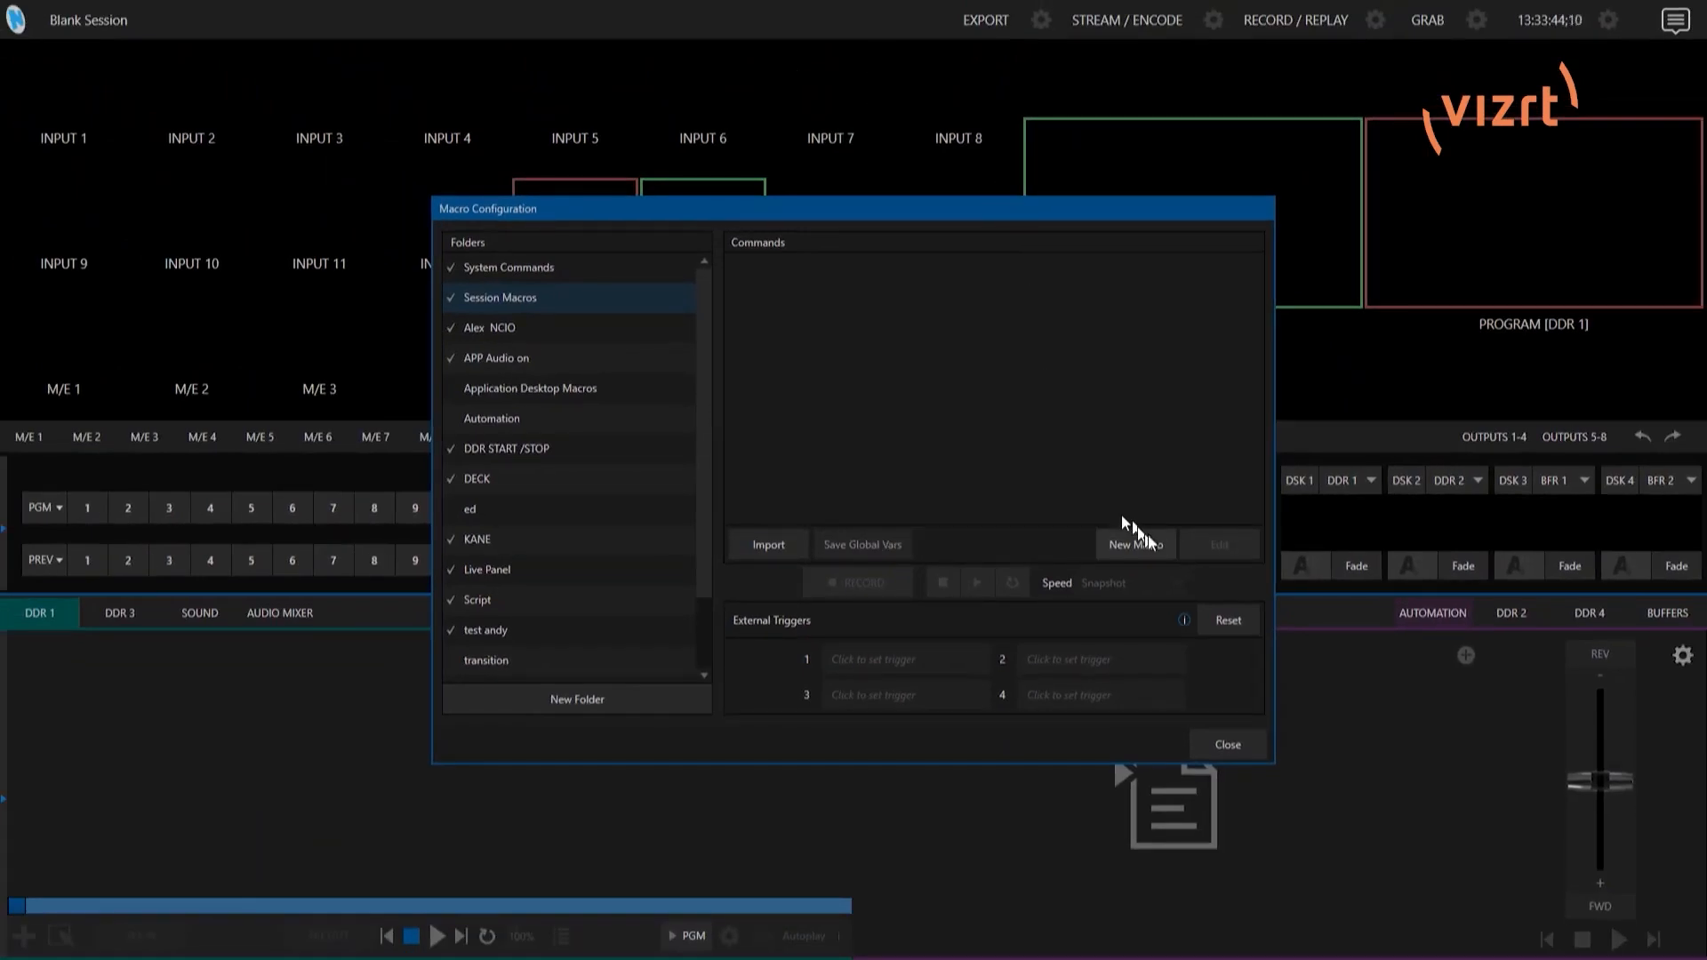
left_click(1138, 543)
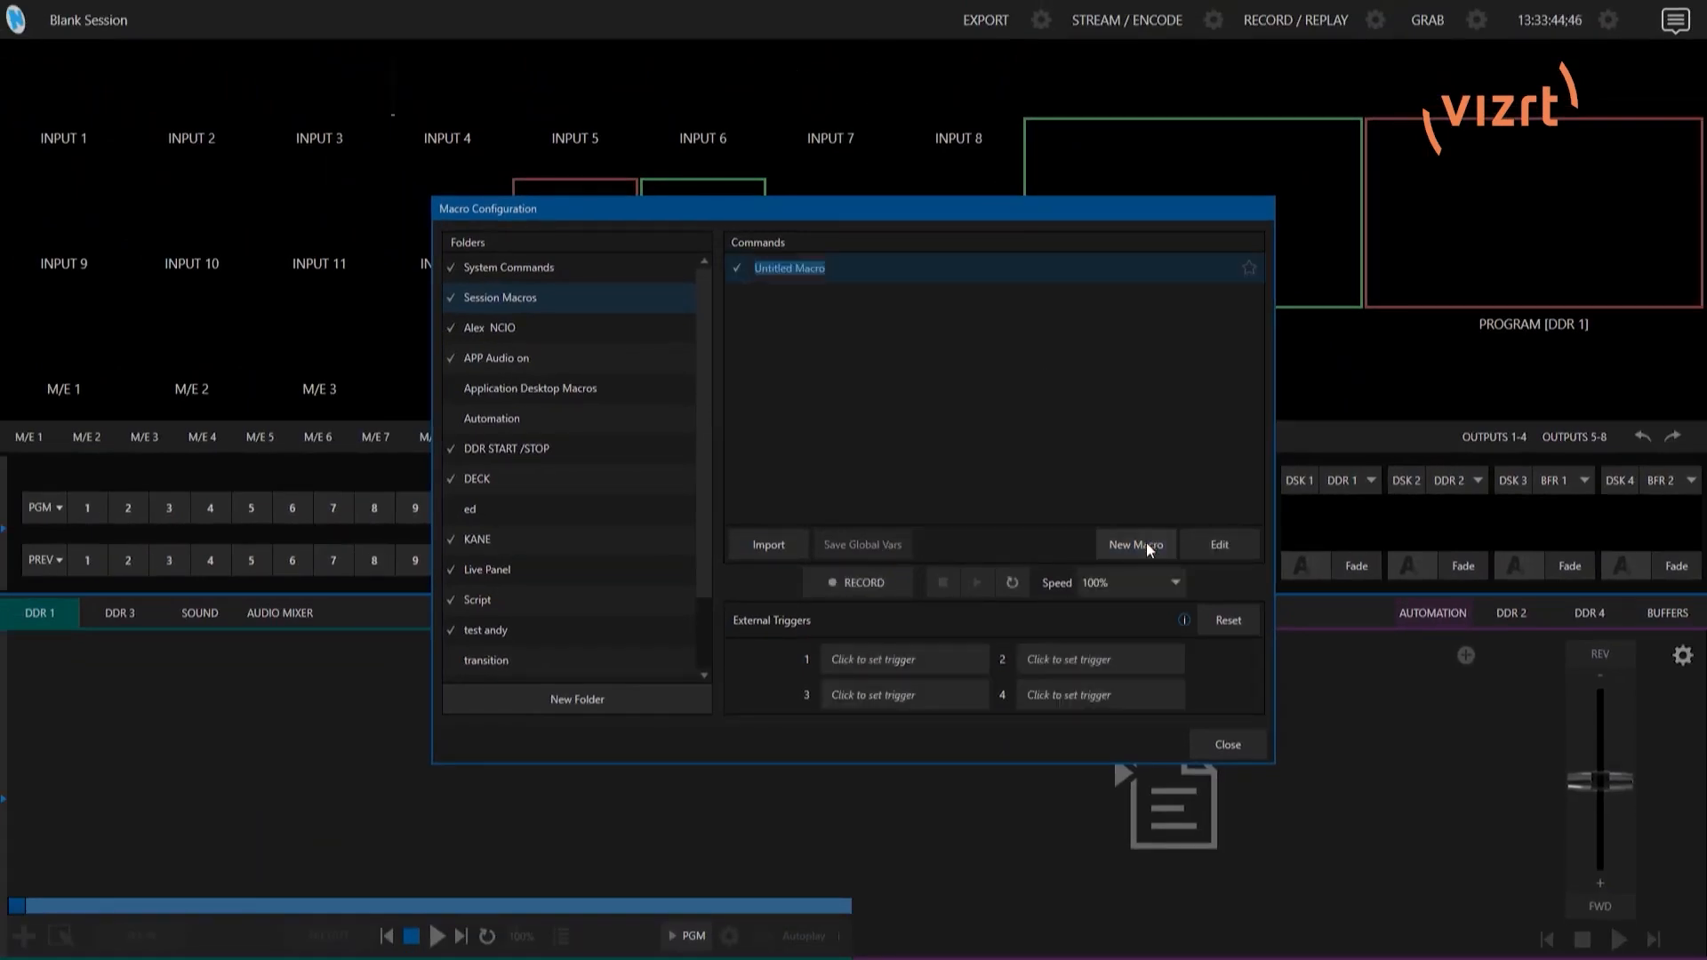
type("Load and Play Script")
key("Return")
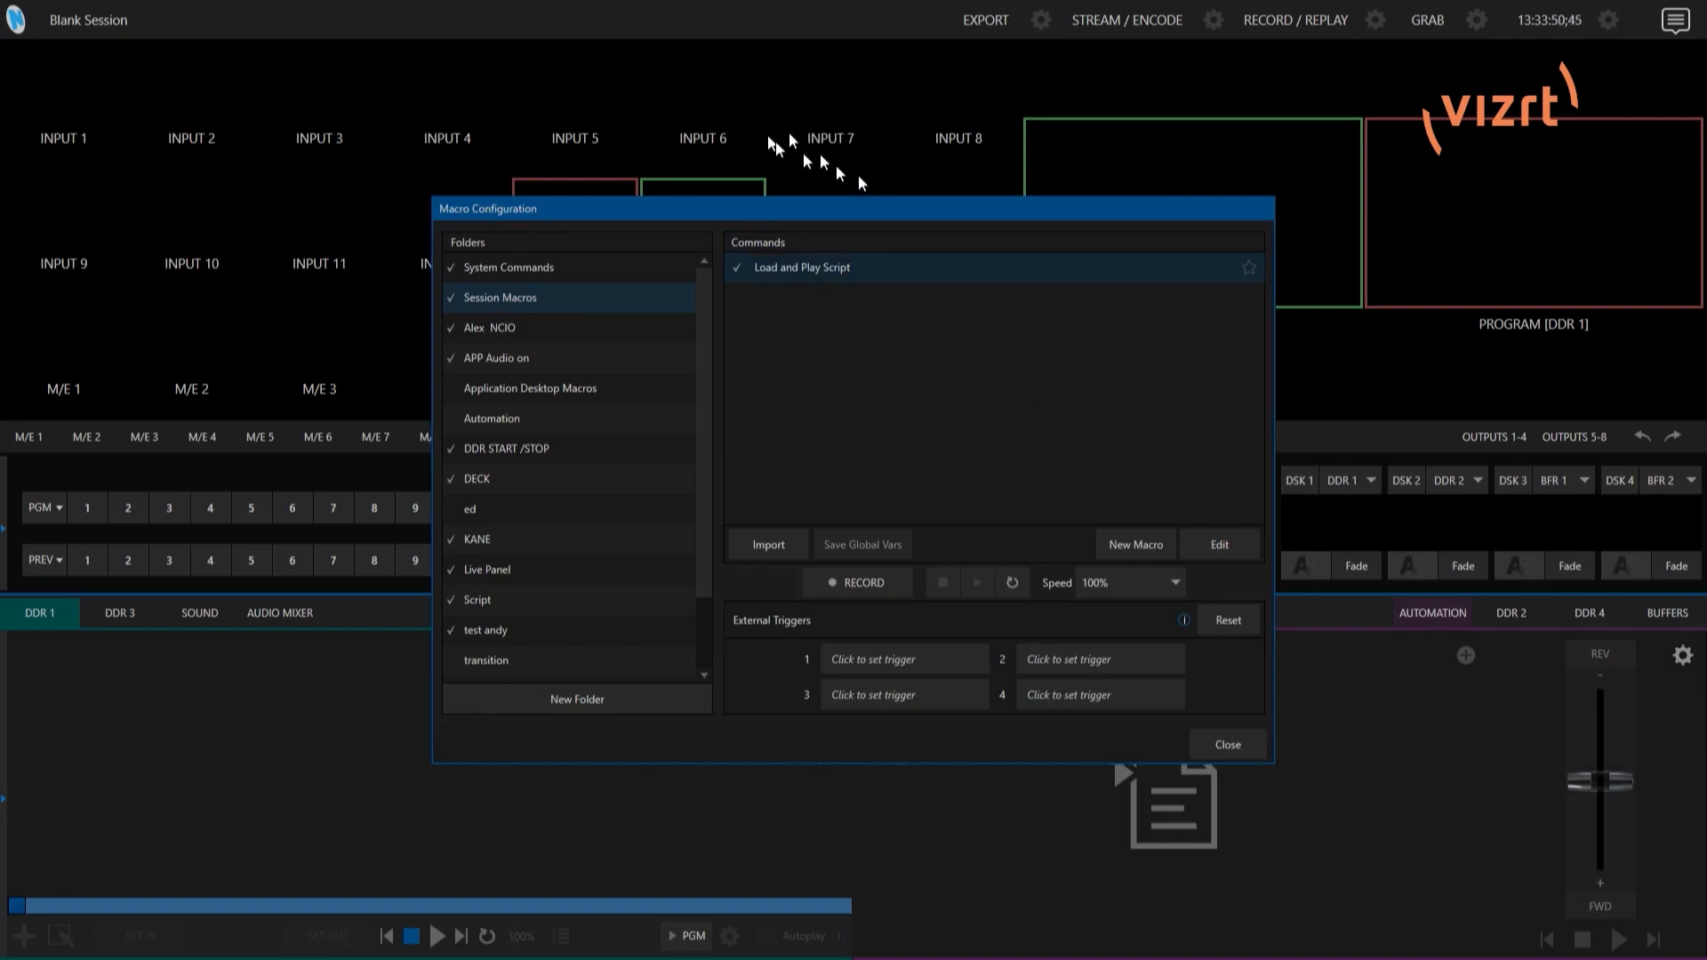
Start recording the Load and Play Script macro and import the Word script from Macro Folder on NRS_ProductionShare into Automation
left_click_drag(925, 210, 503, 163)
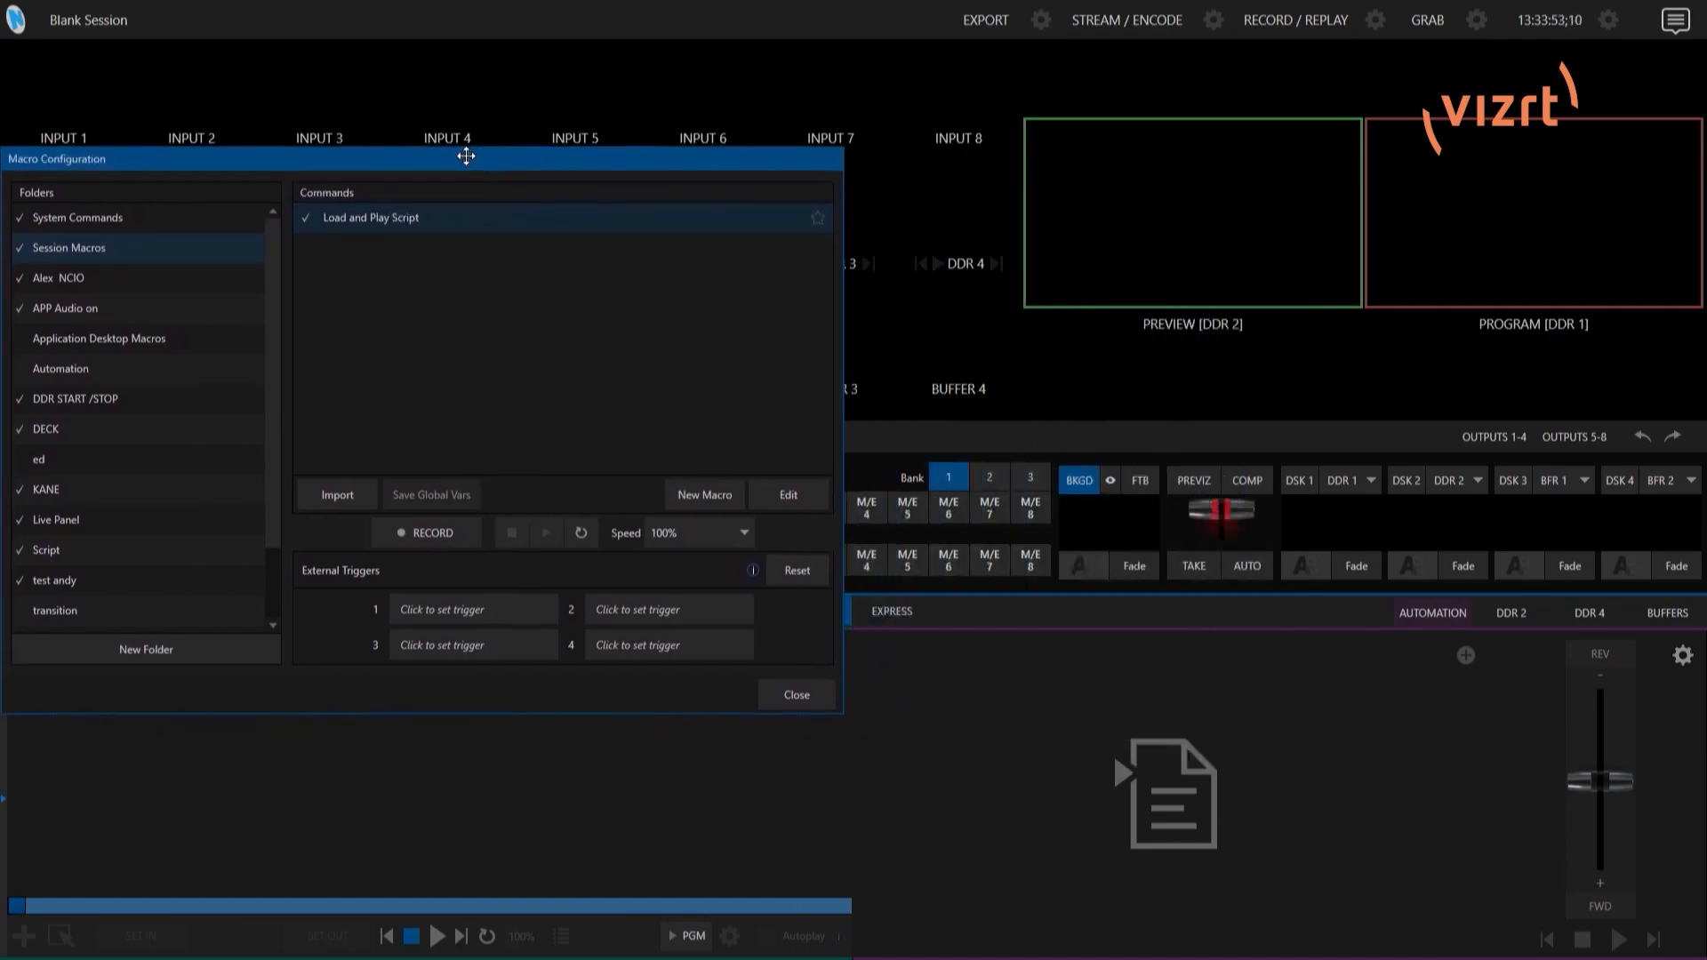
left_click(419, 525)
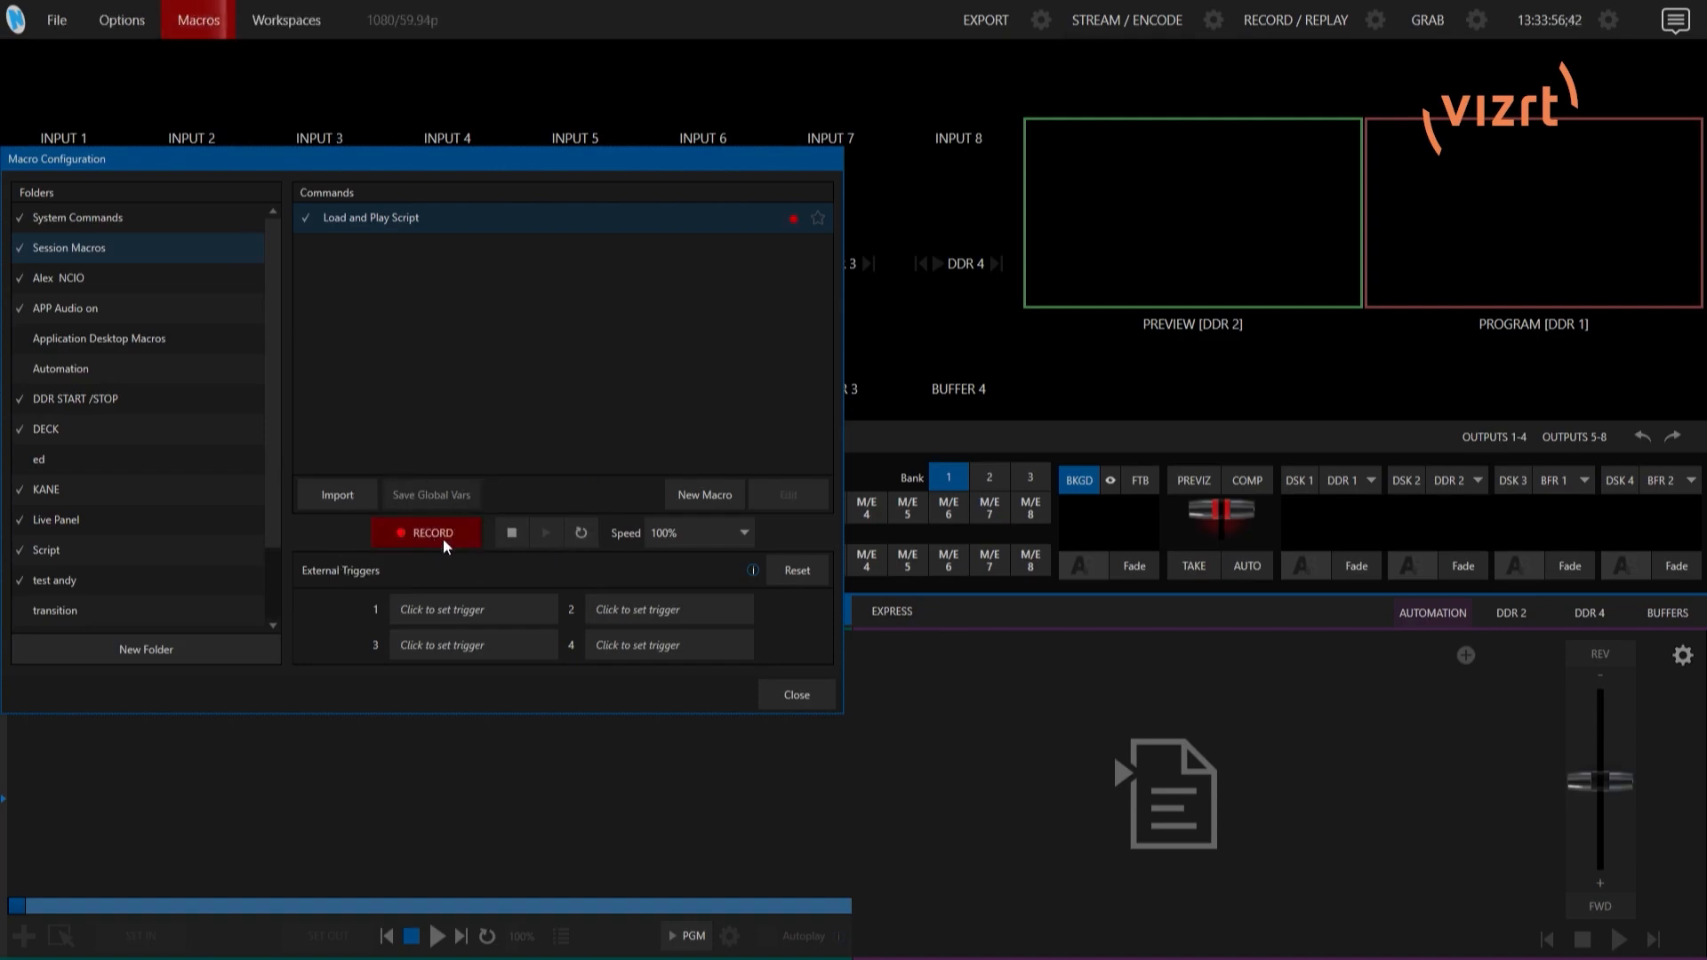
left_click(1467, 655)
scroll(300, 484, "down", 1)
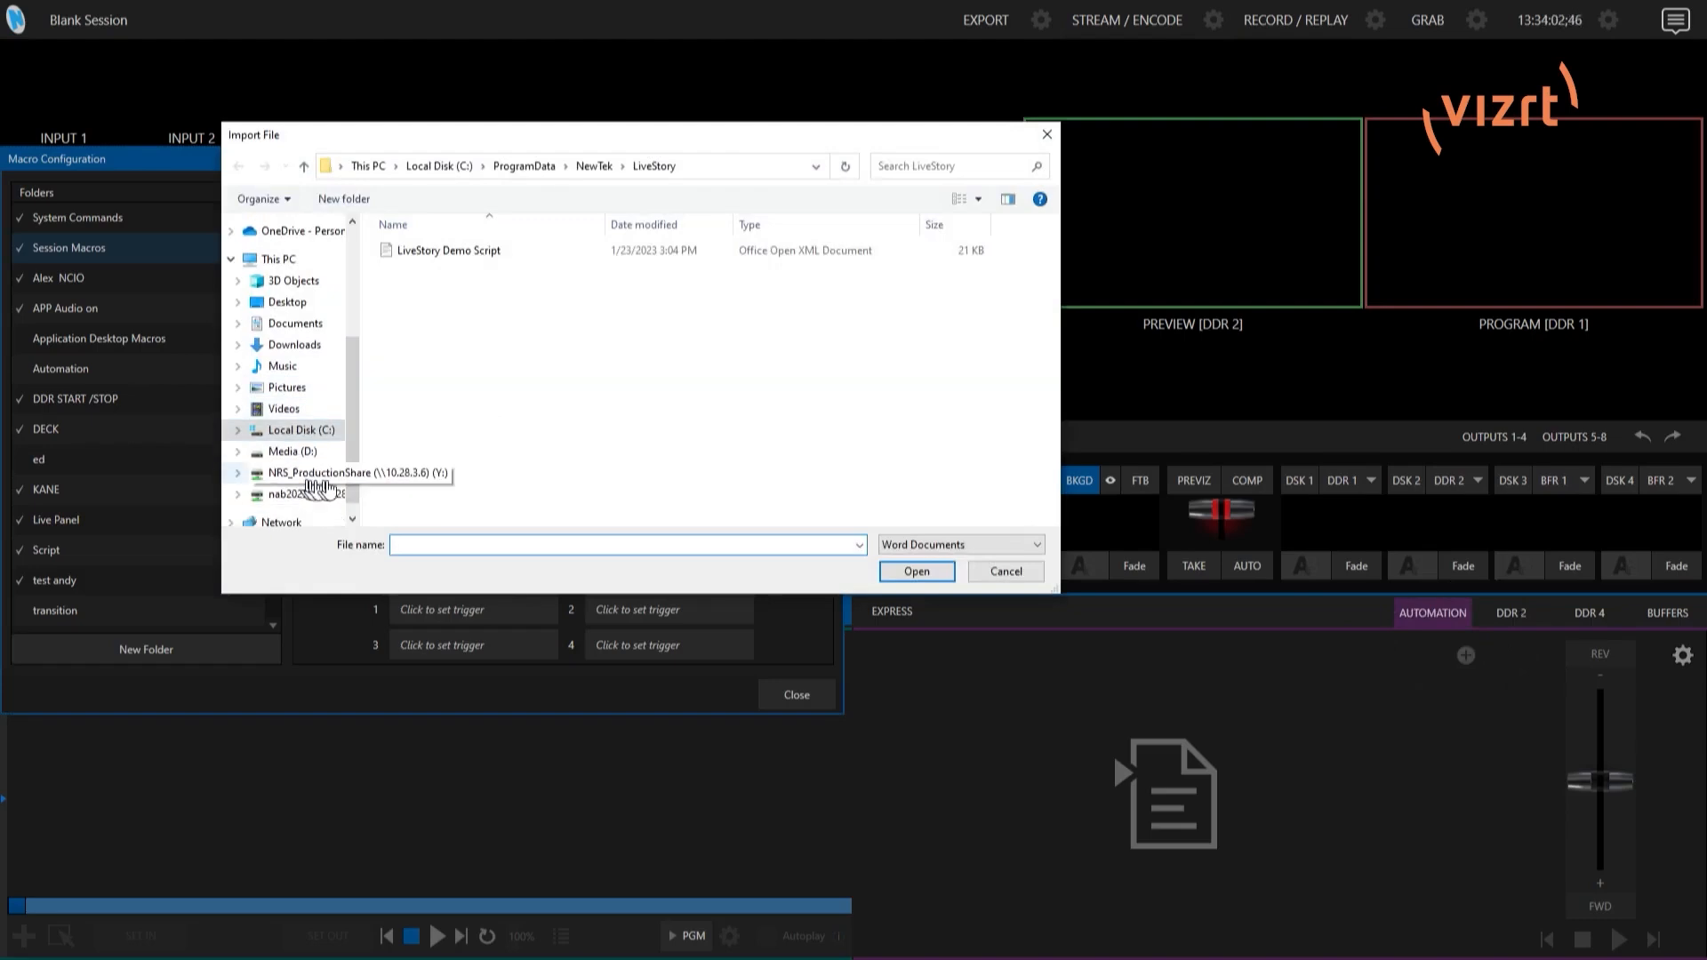
left_click(312, 473)
scroll(552, 480, "down", 2)
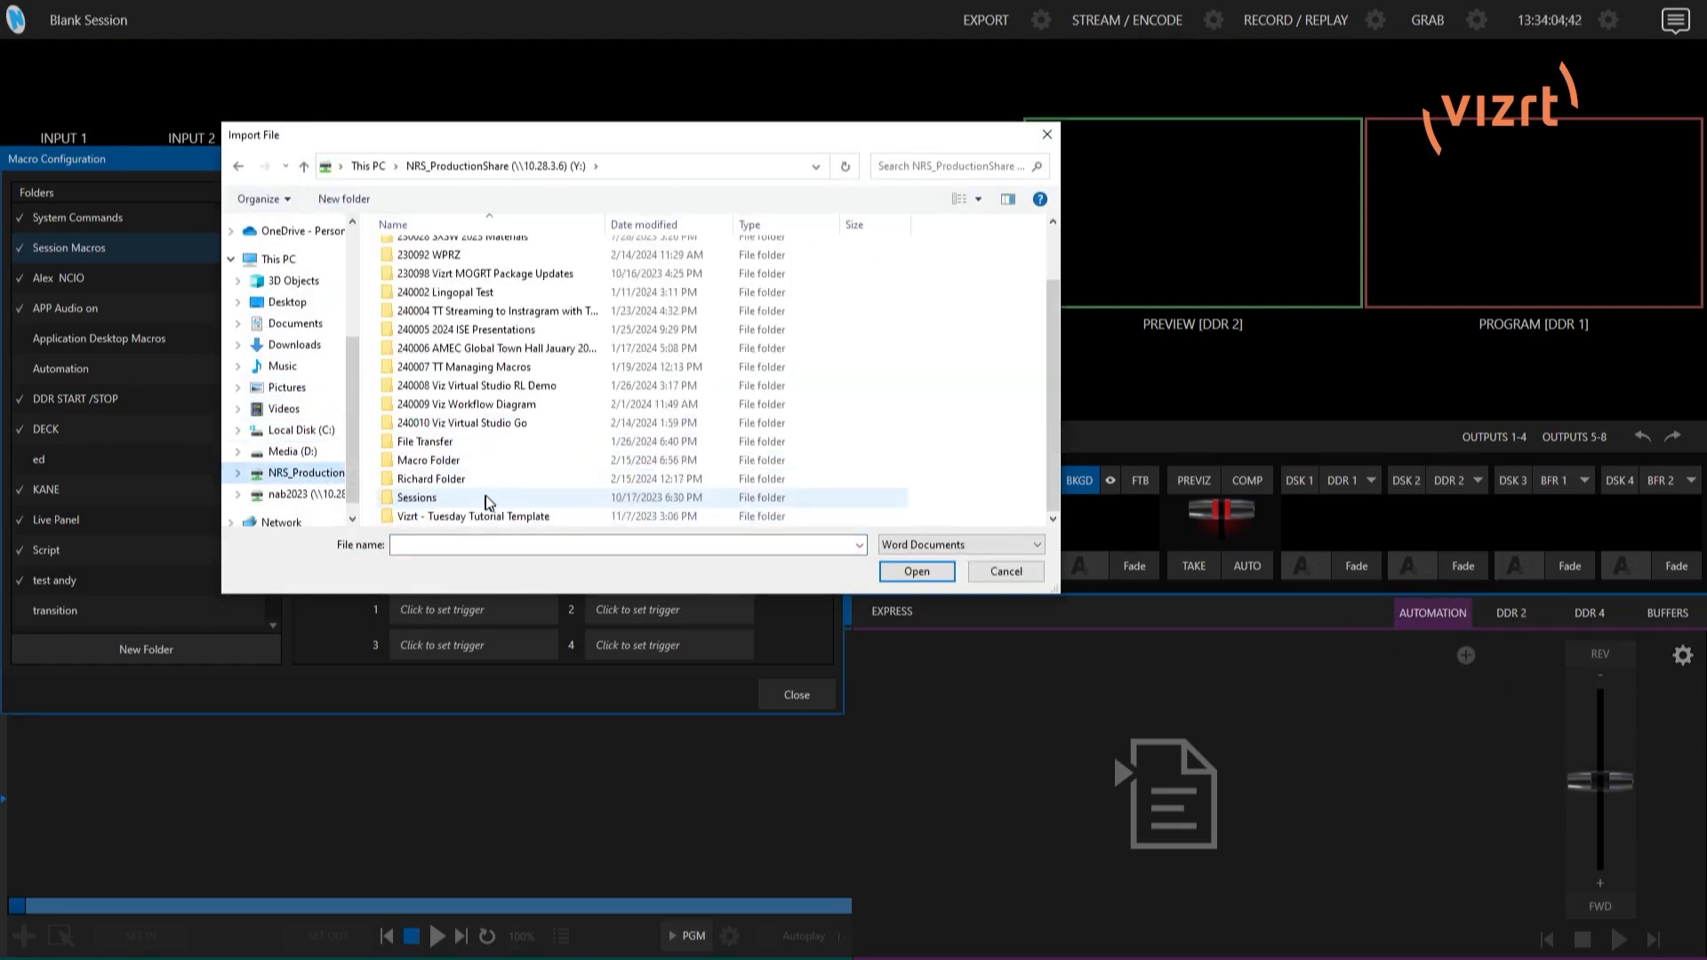
double_click(440, 464)
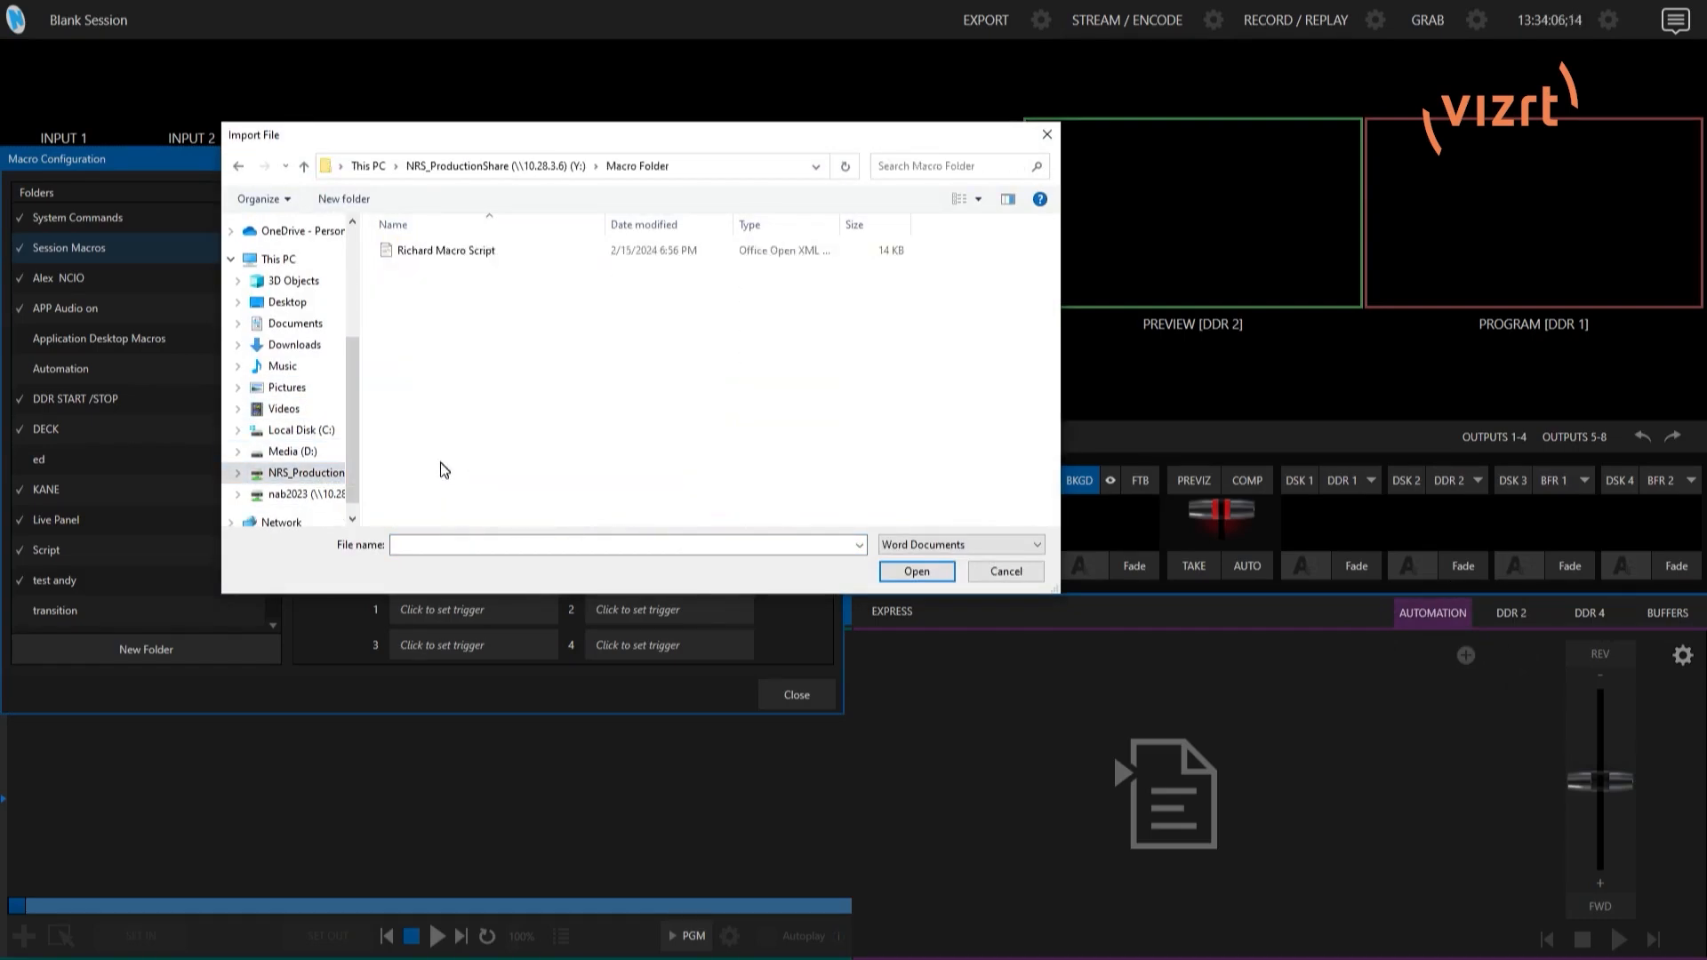
left_click(467, 251)
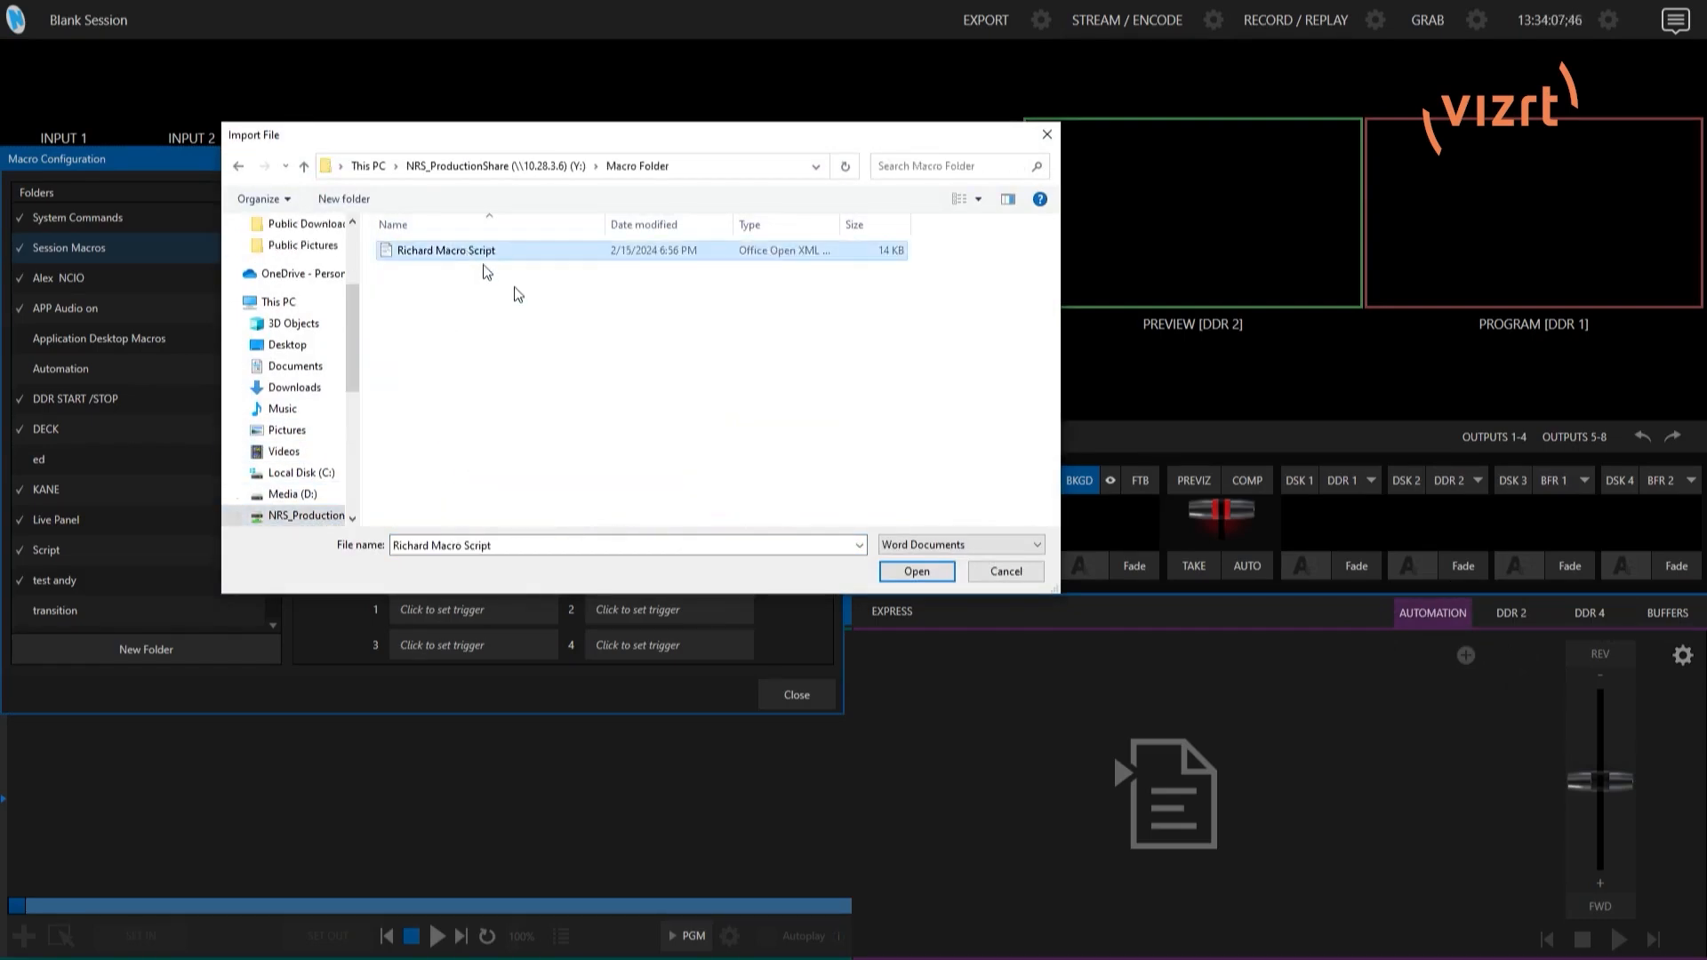
left_click(914, 572)
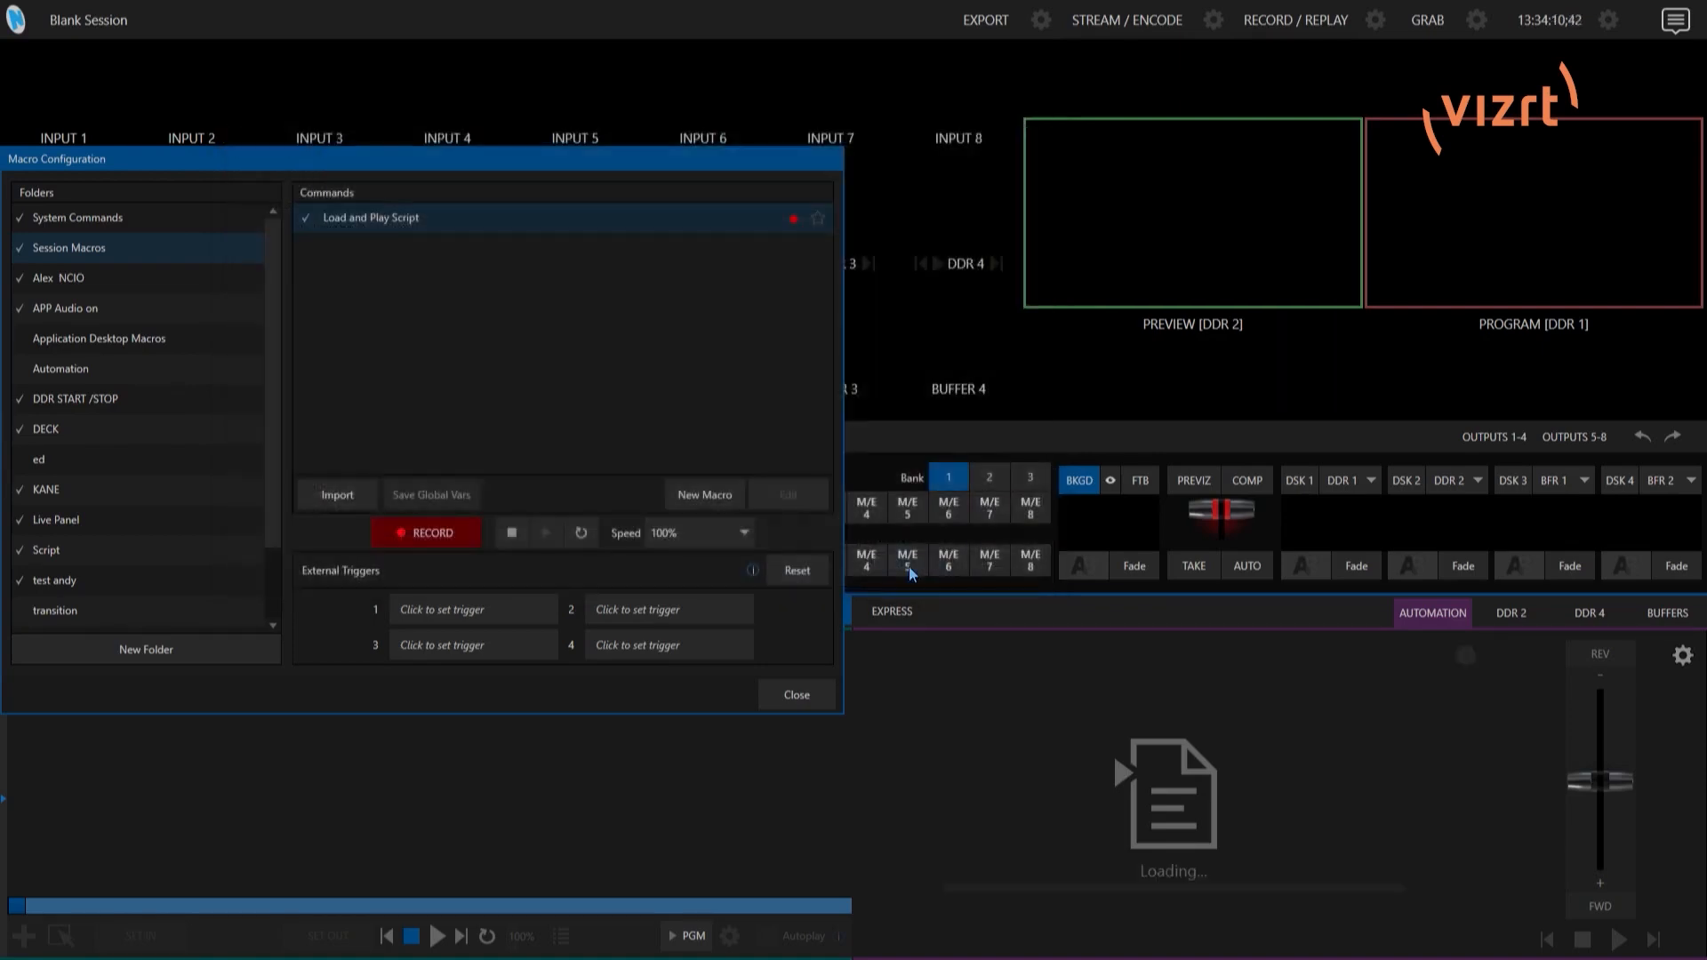
Finish recording the macro with the script playing, and stop and unload the script from Automation
left_click(1619, 941)
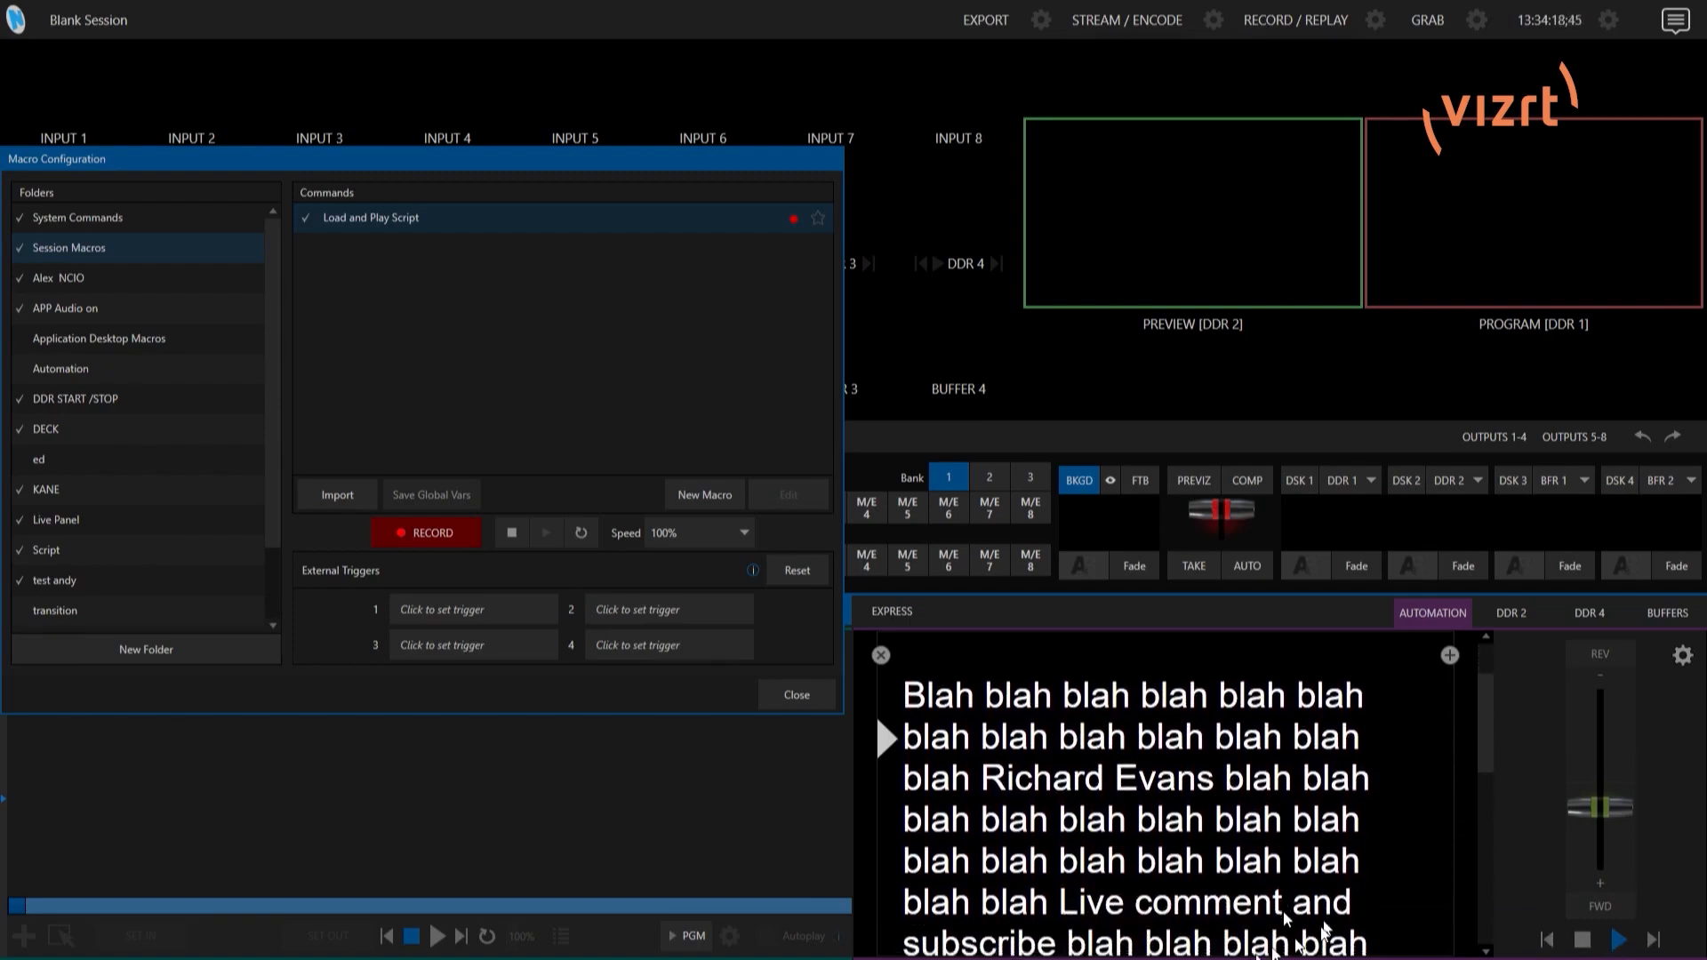
left_click(420, 532)
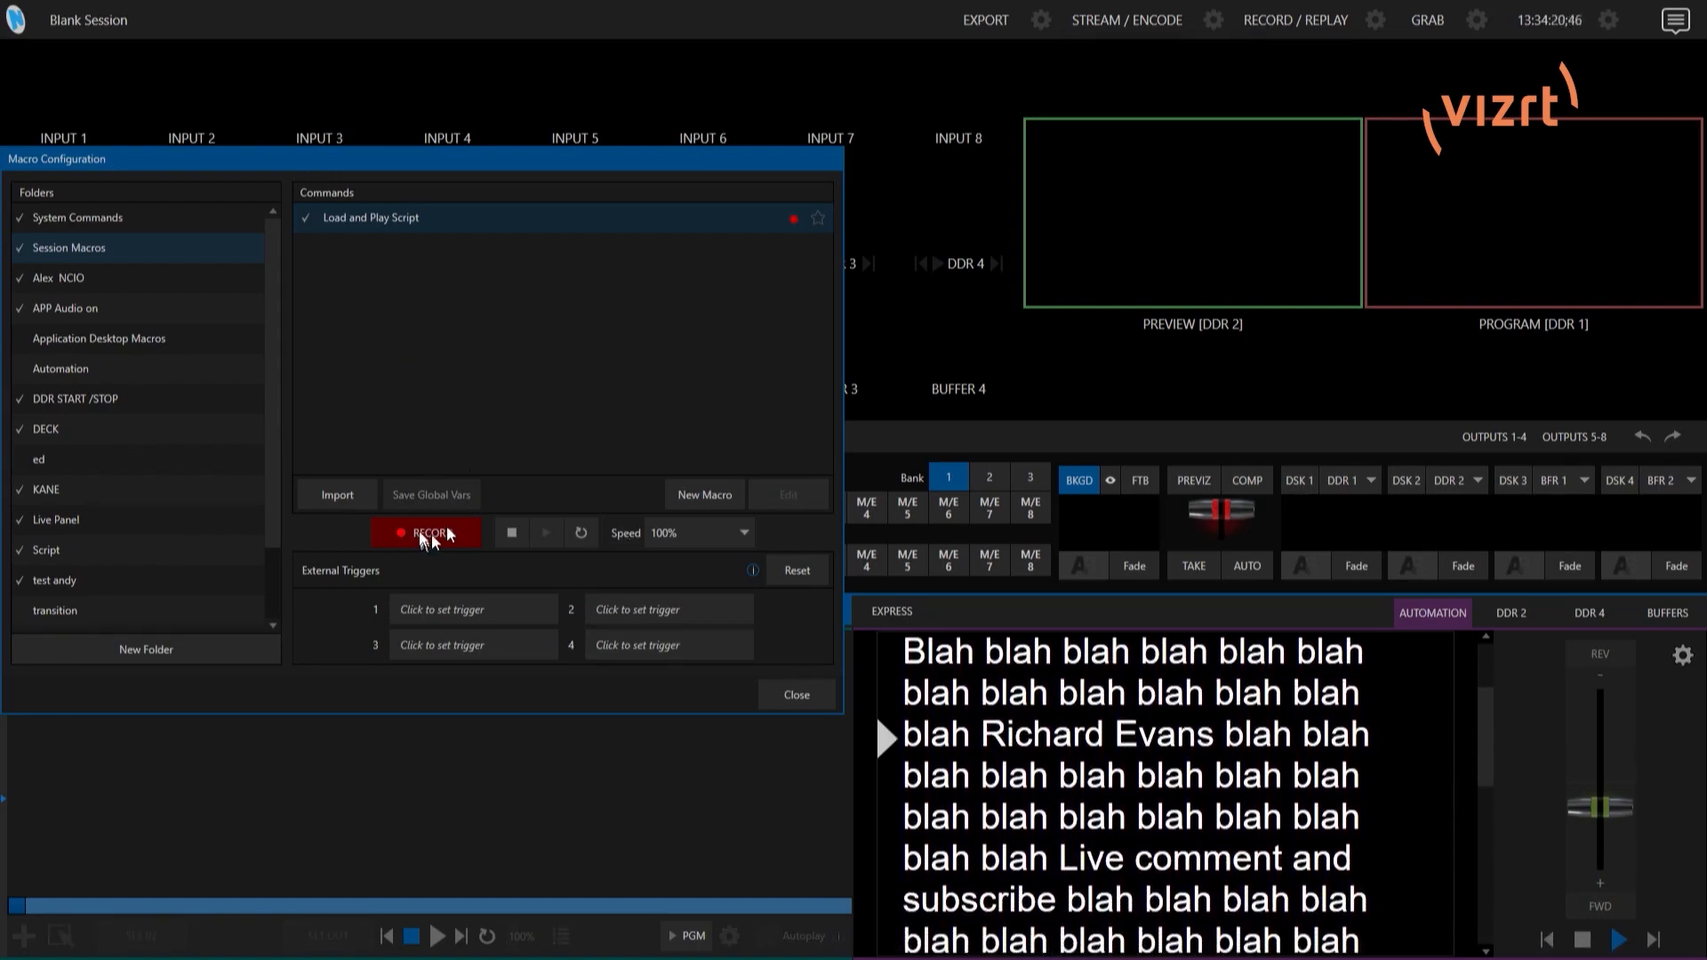
left_click(422, 532)
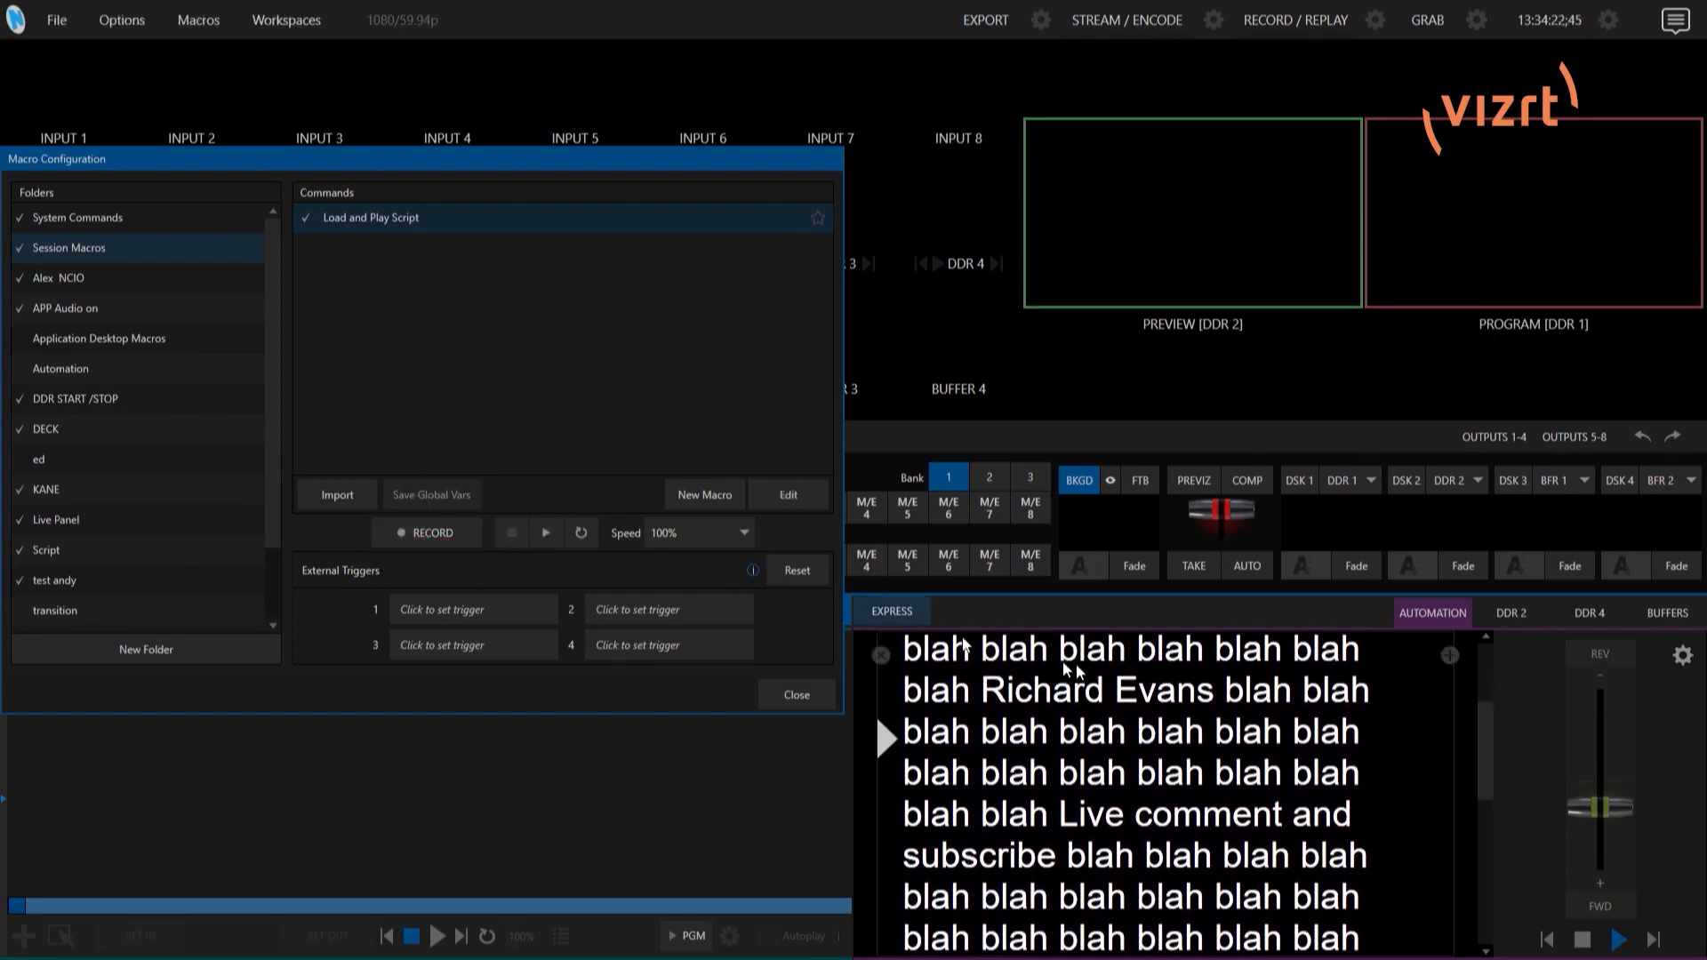
left_click(1583, 940)
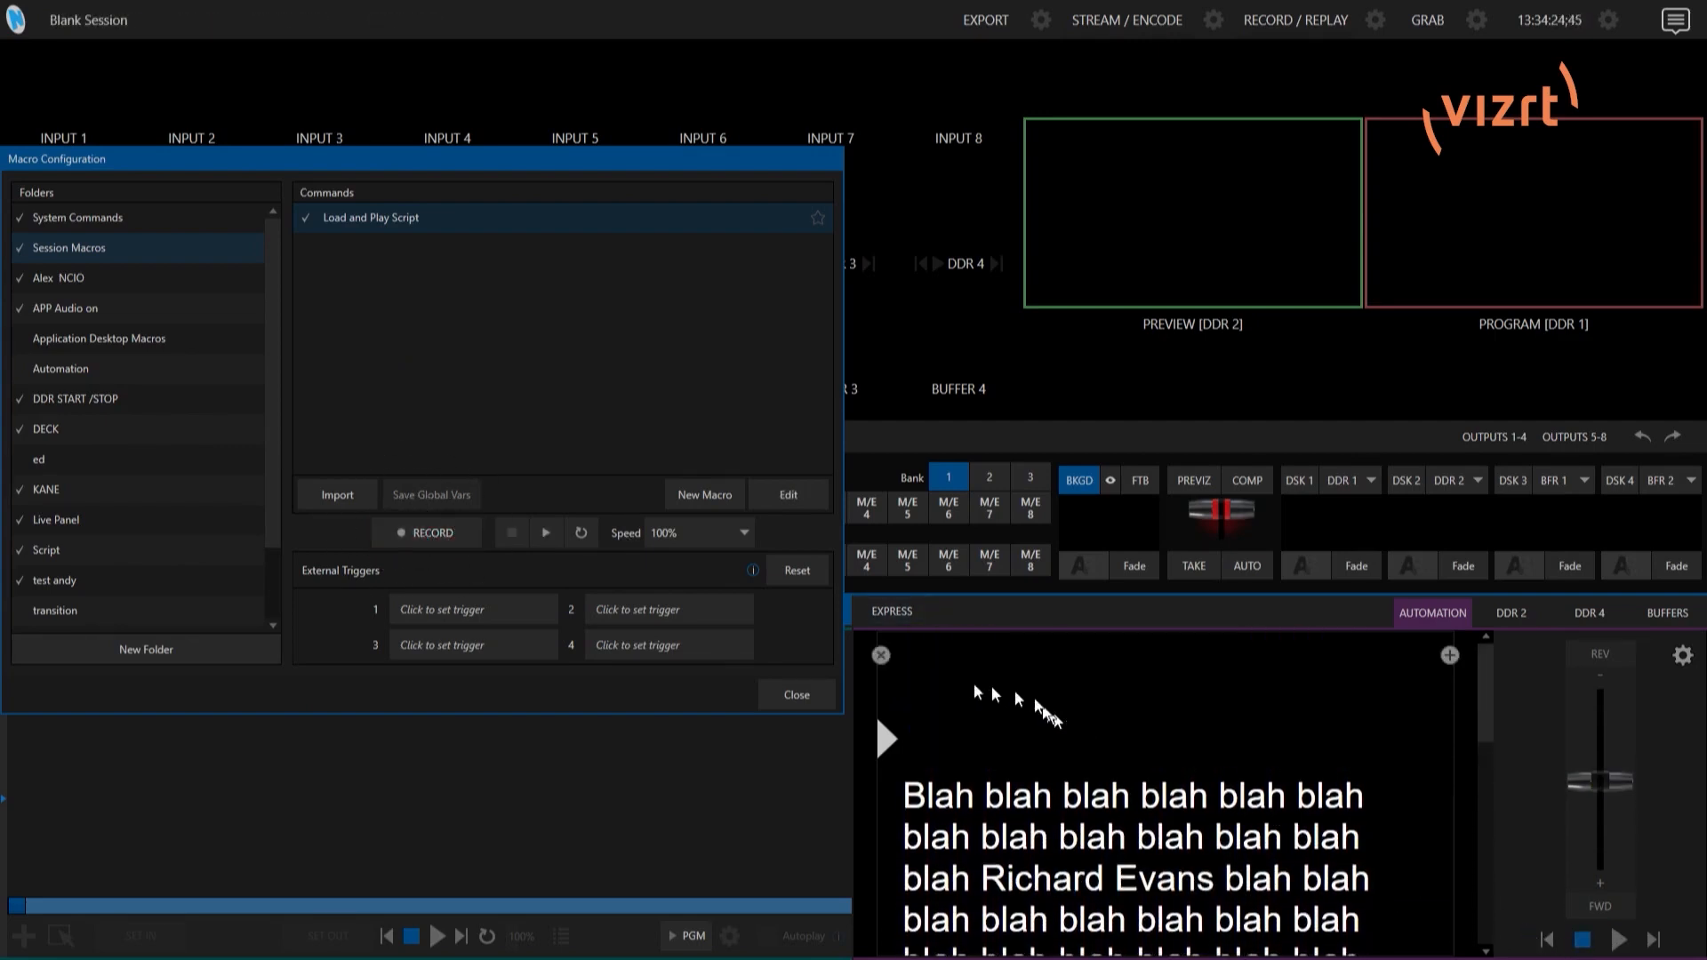
left_click(885, 655)
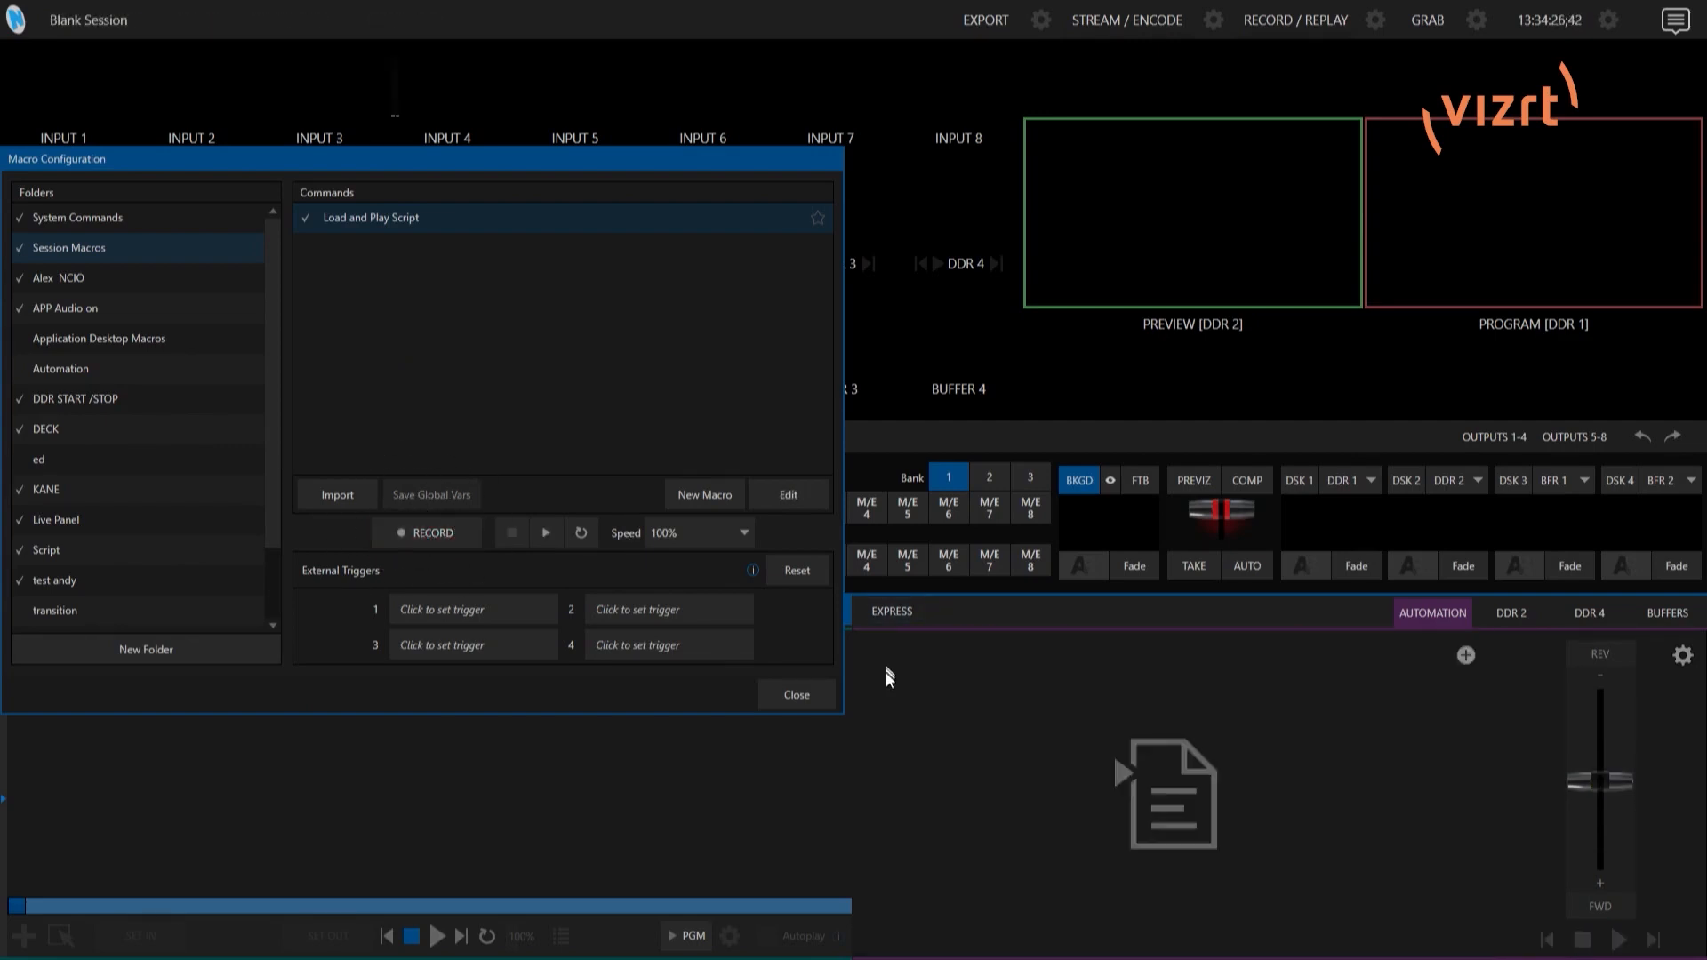
Review the recorded commands and their frame delays in the macro editor for Load and Play Script
left_click(790, 498)
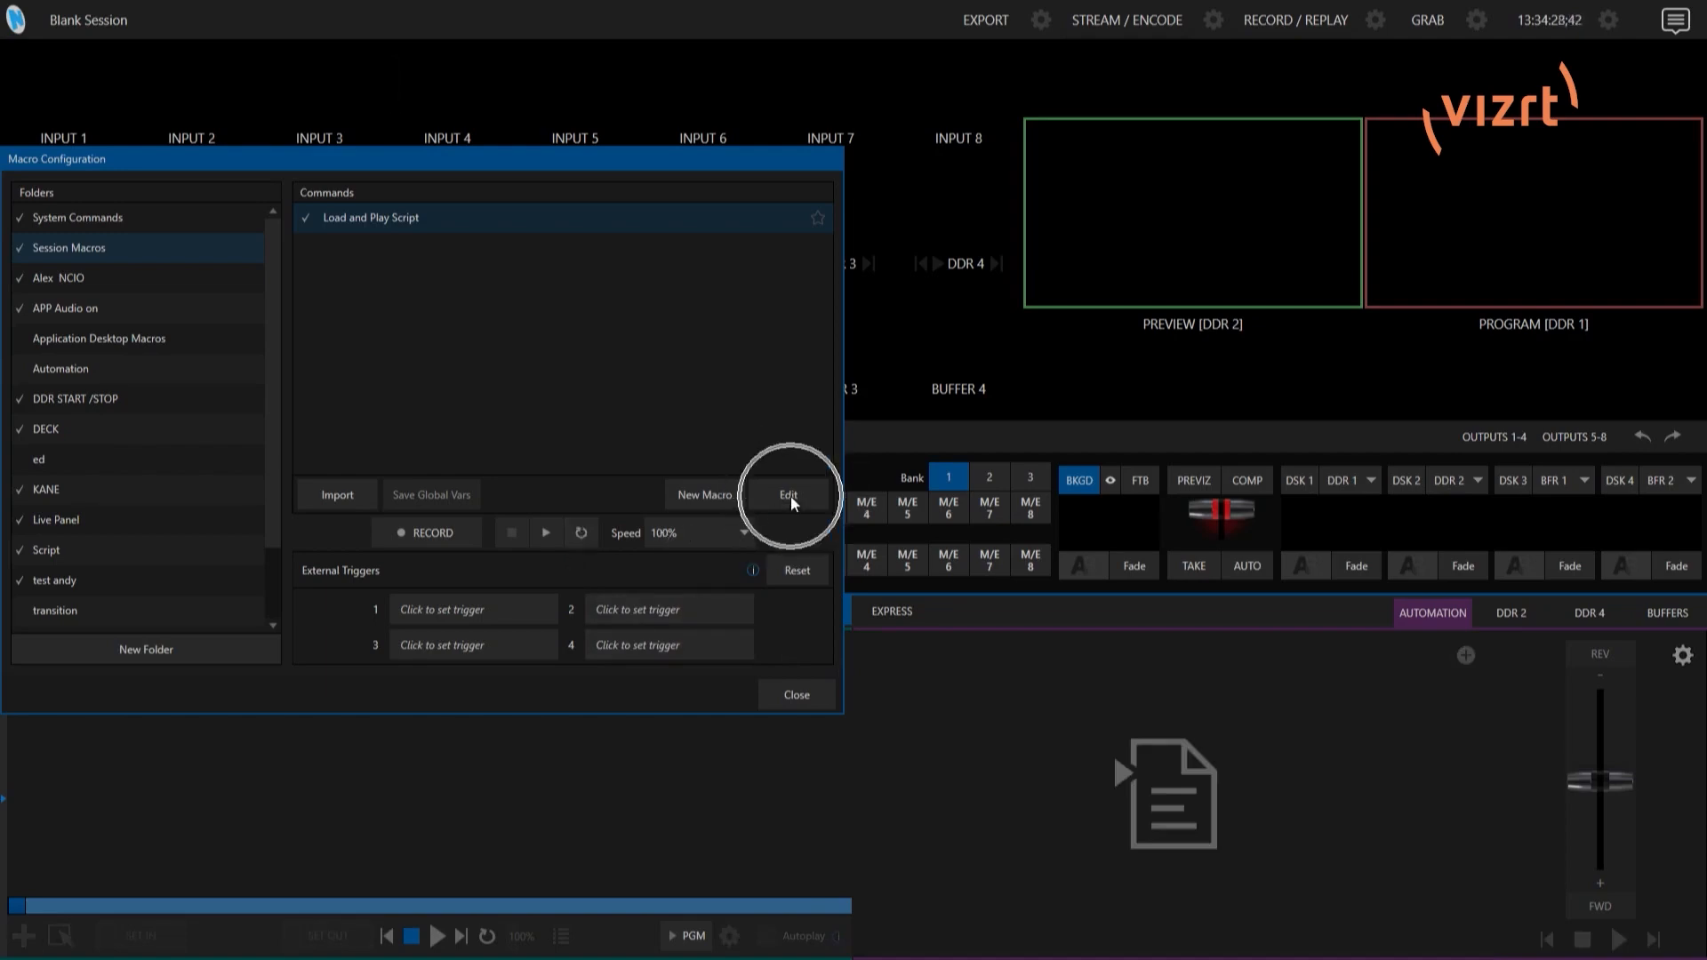
left_click(796, 492)
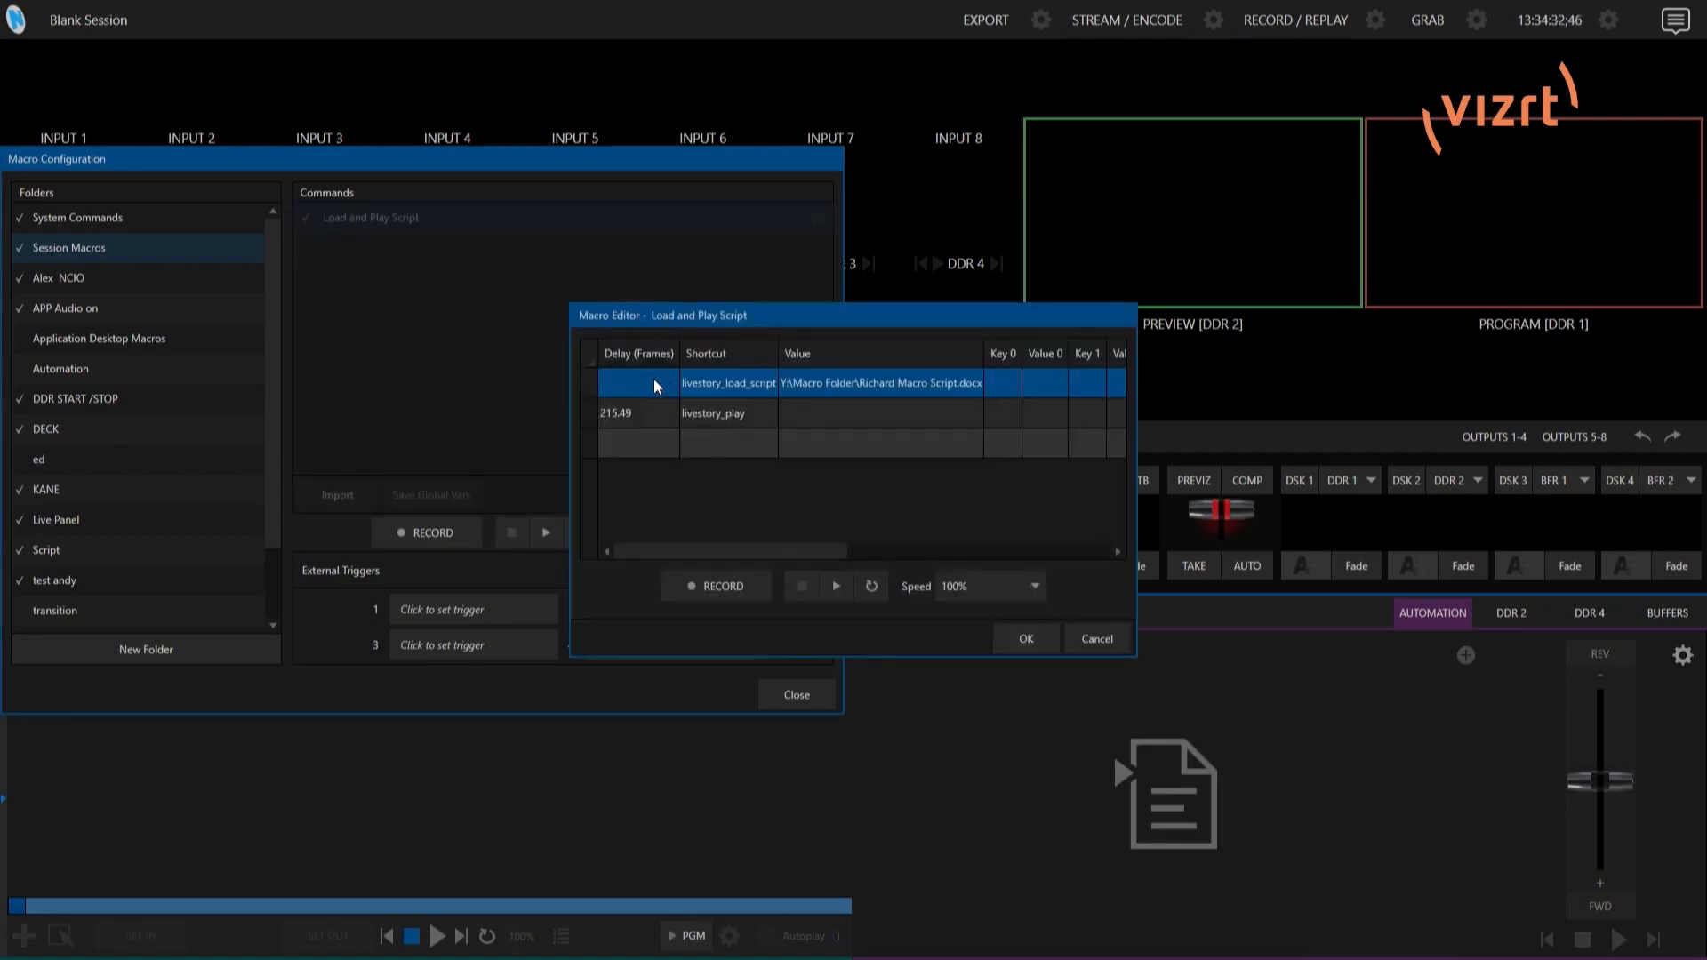
left_click(729, 387)
left_click(642, 412)
left_click(1017, 639)
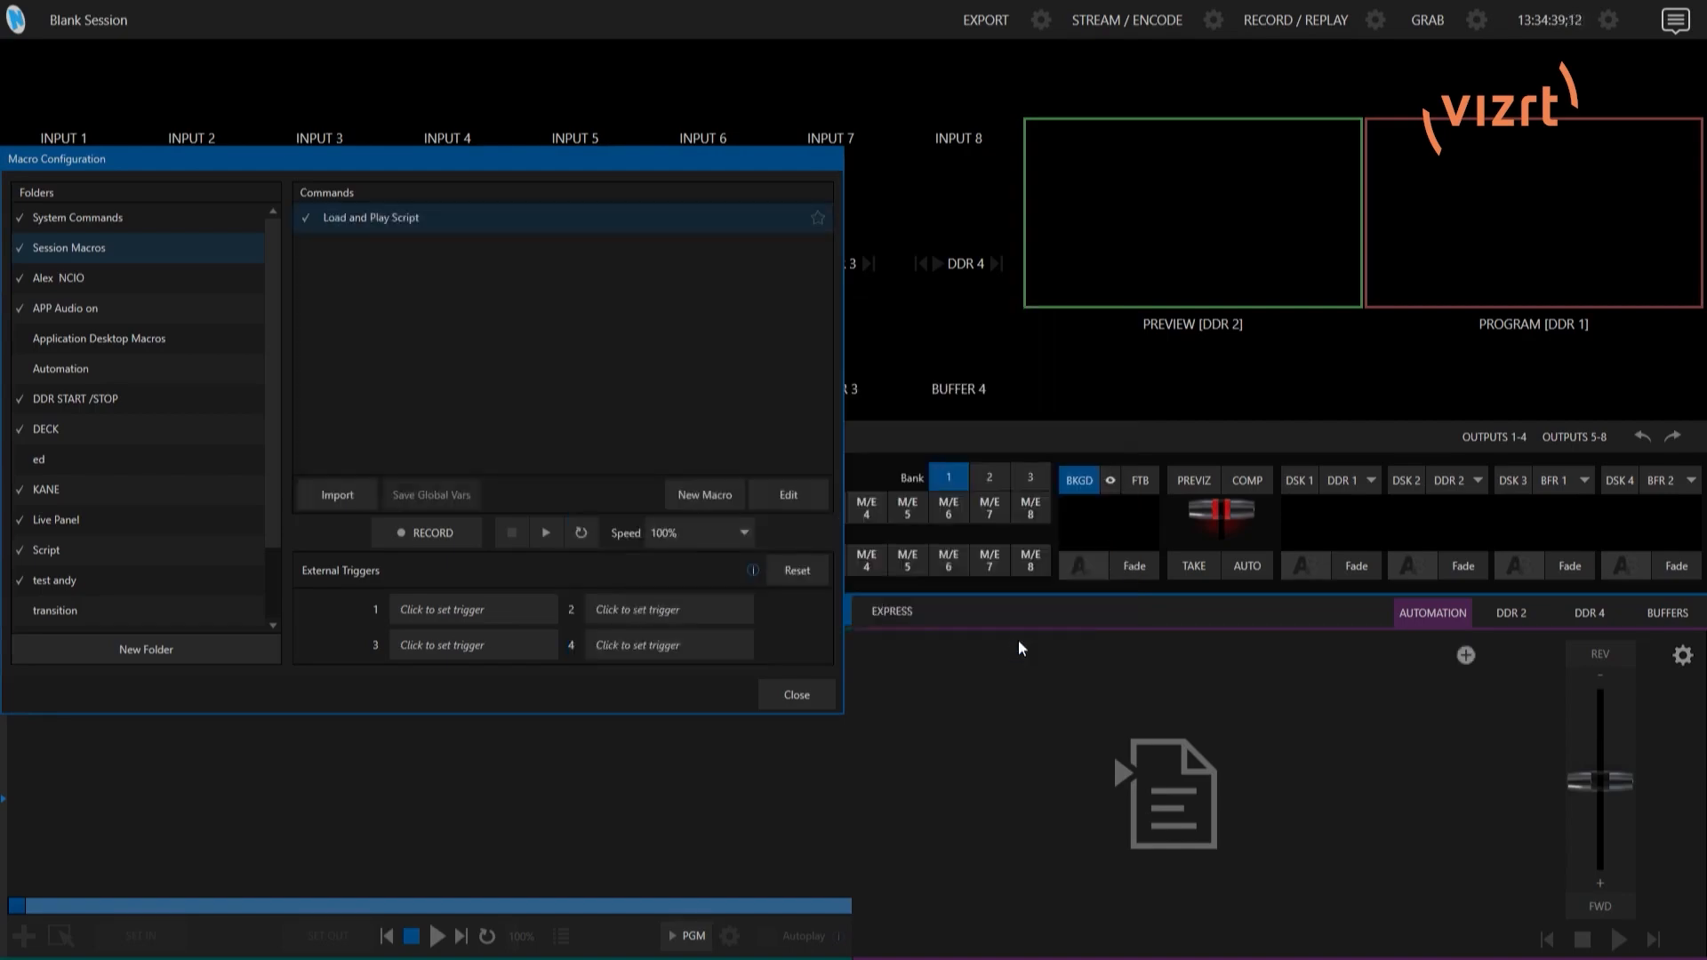
Test the Load and Play Script macro, and stop and unload the script it opens
left_click(546, 532)
left_click(546, 530)
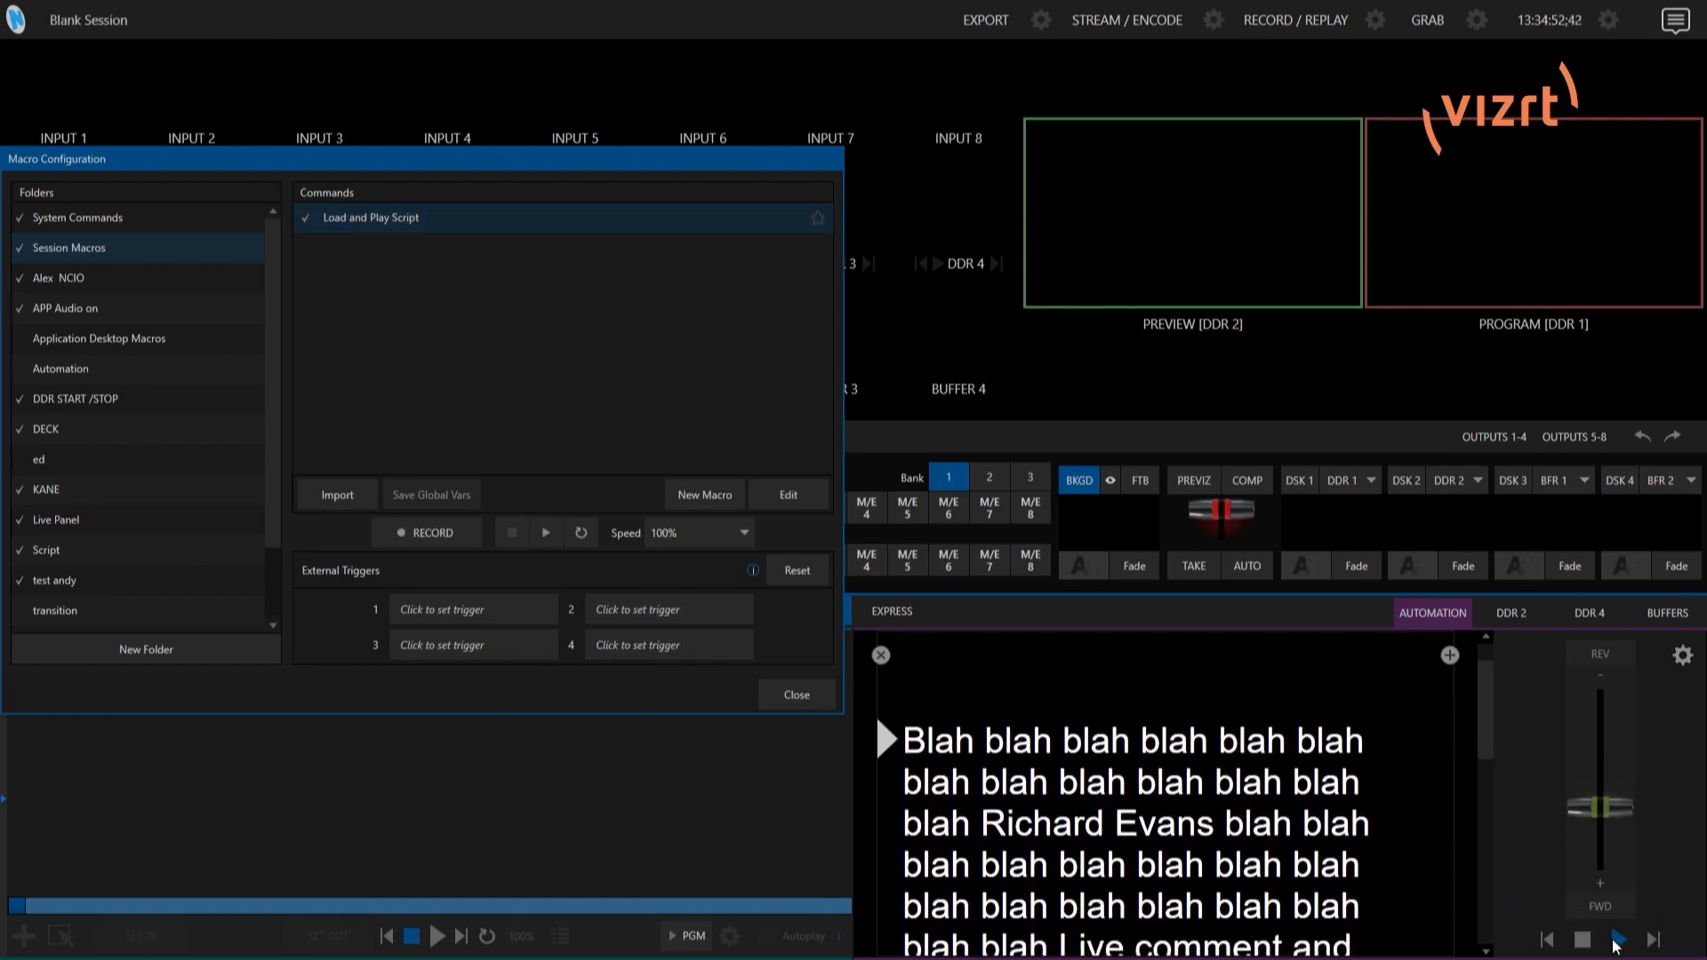
left_click(1582, 940)
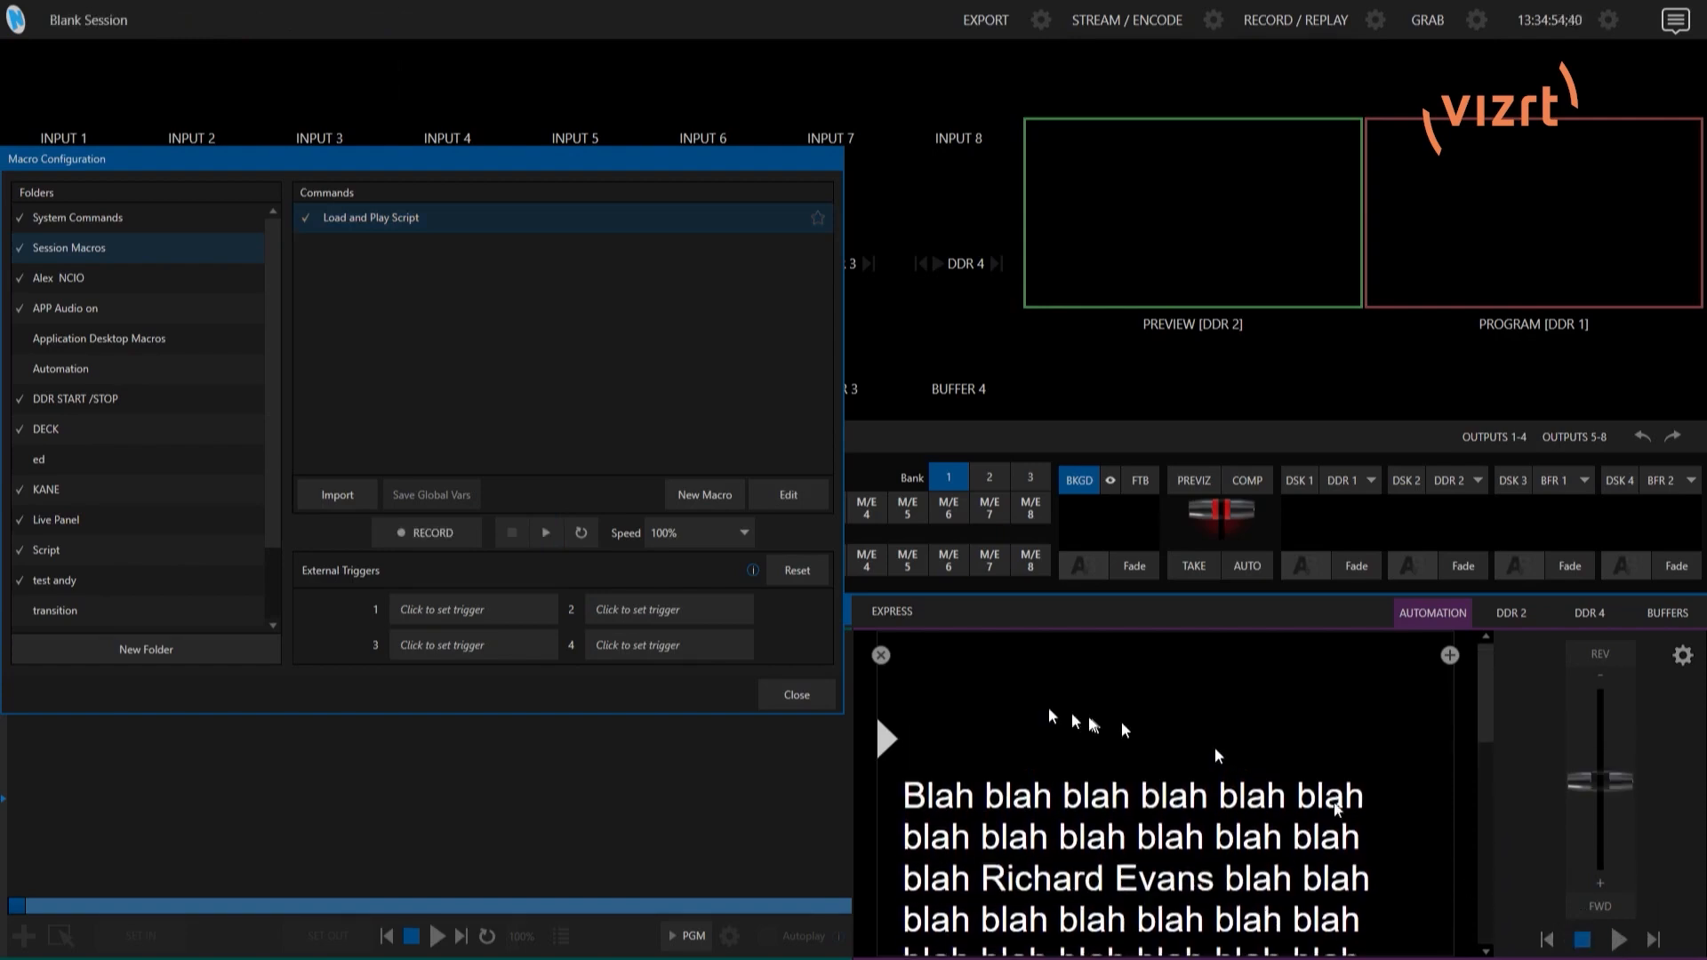
left_click(880, 656)
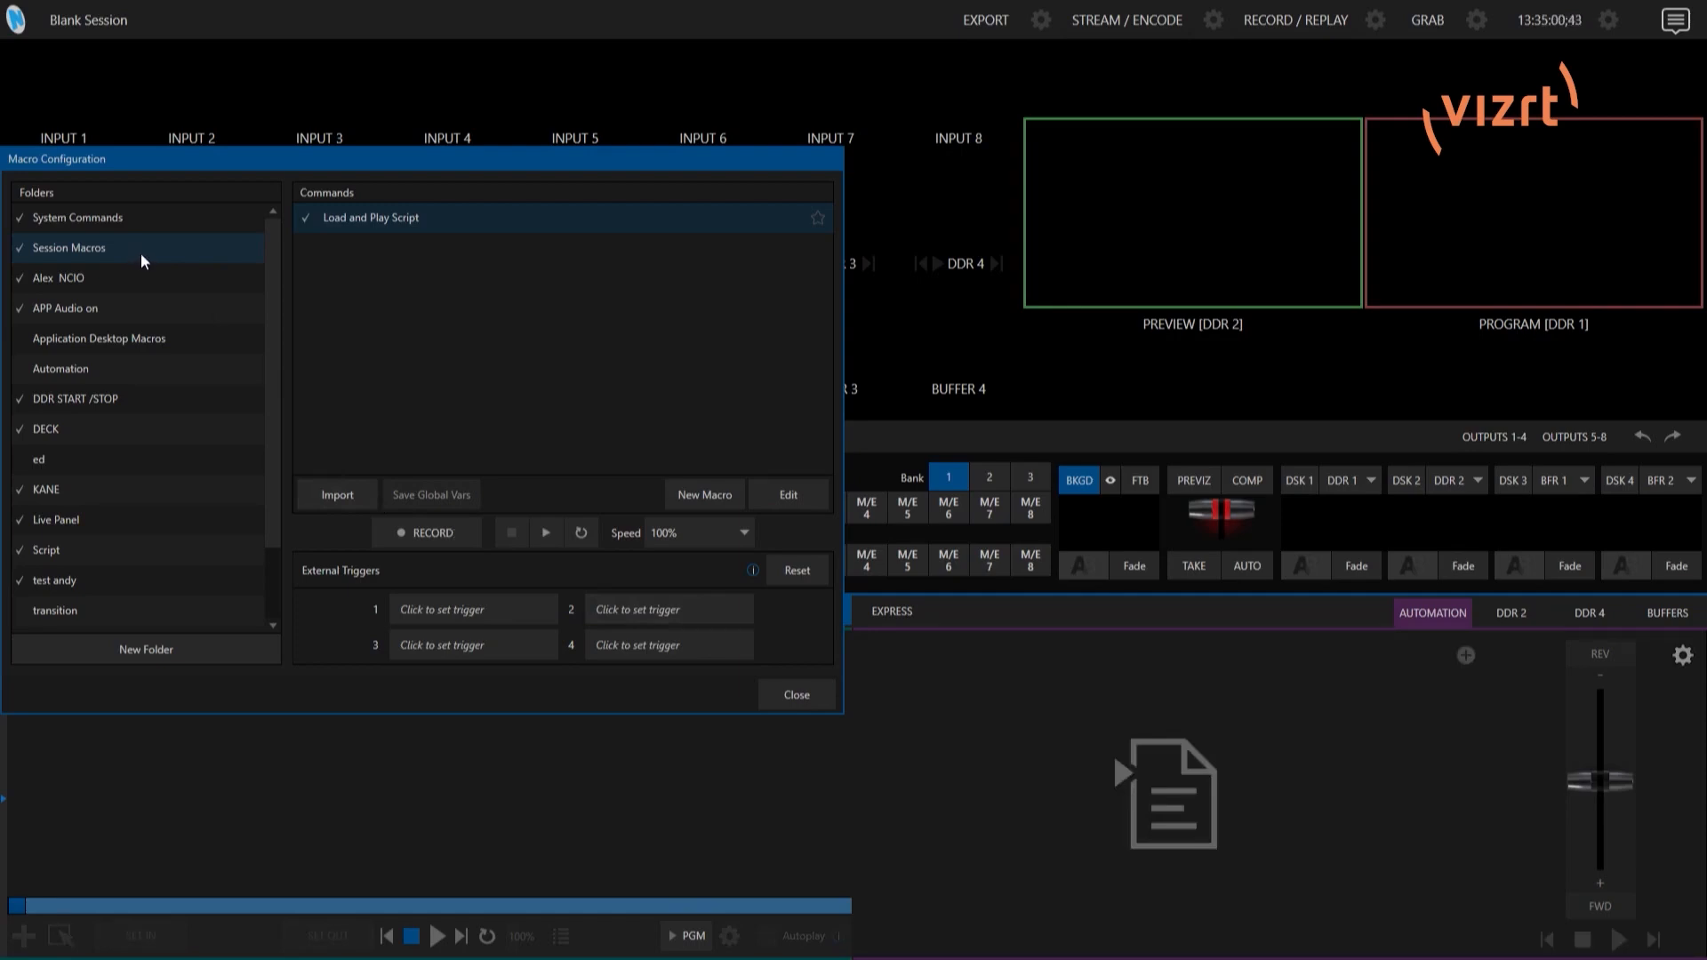
Copy the Load and Play Script macro from Session Macros into the Blank Session Macros folder
right_click(455, 228)
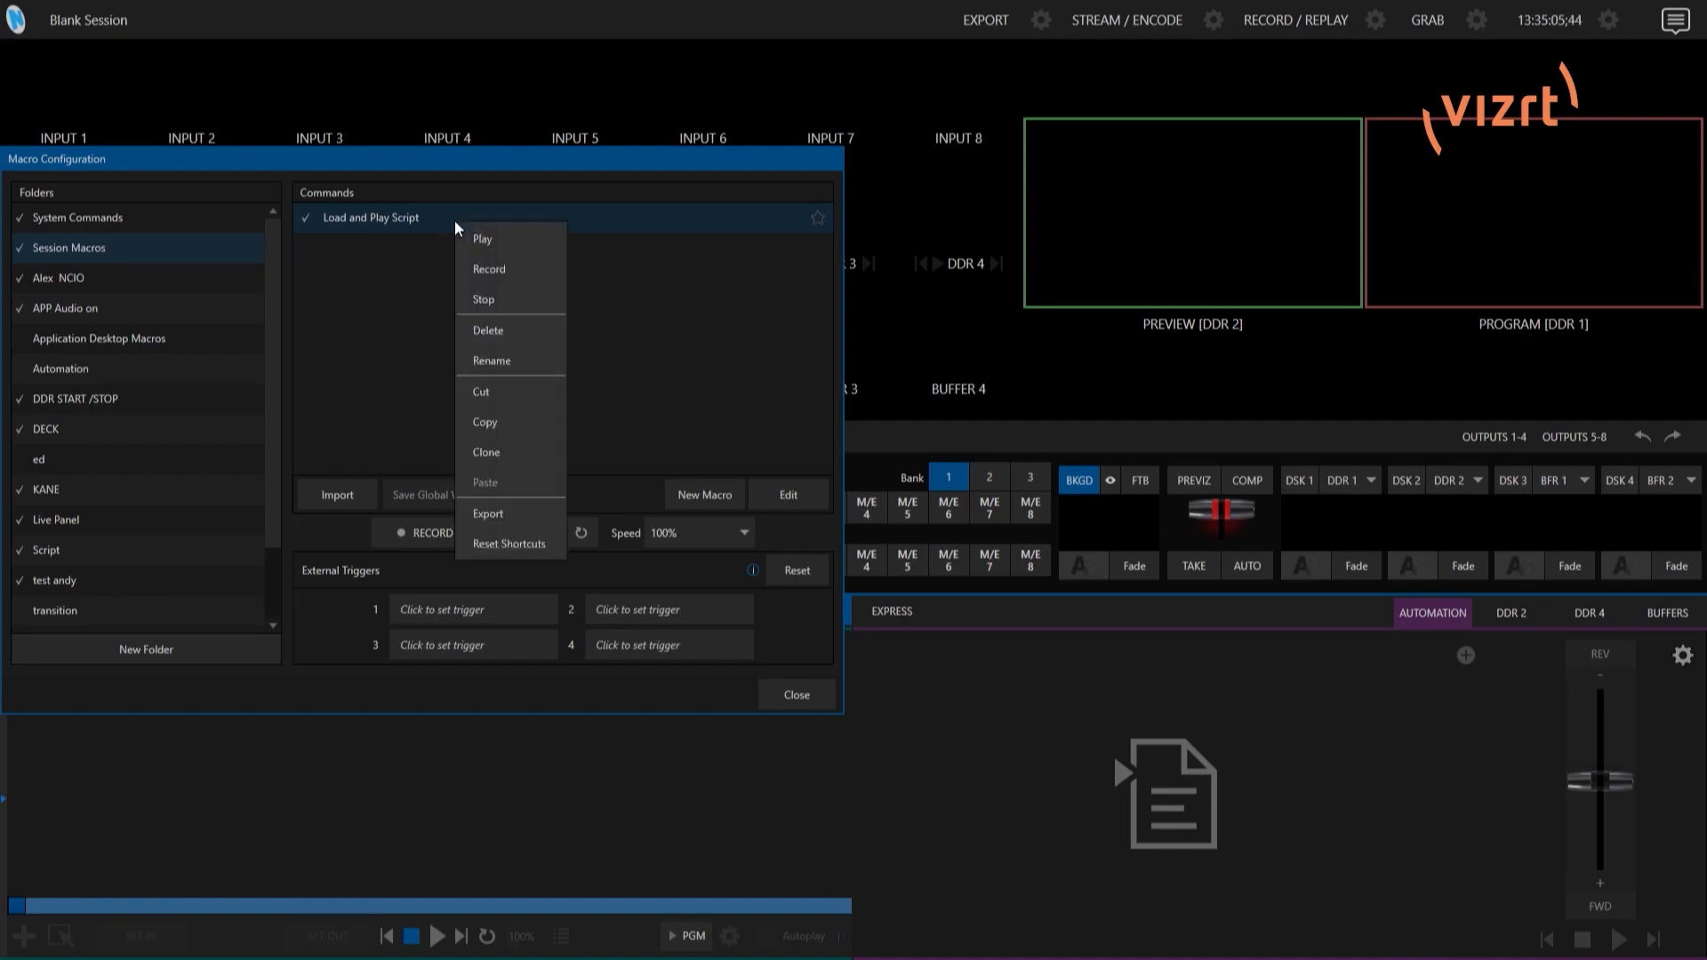
left_click(513, 433)
scroll(114, 551, "down", 3)
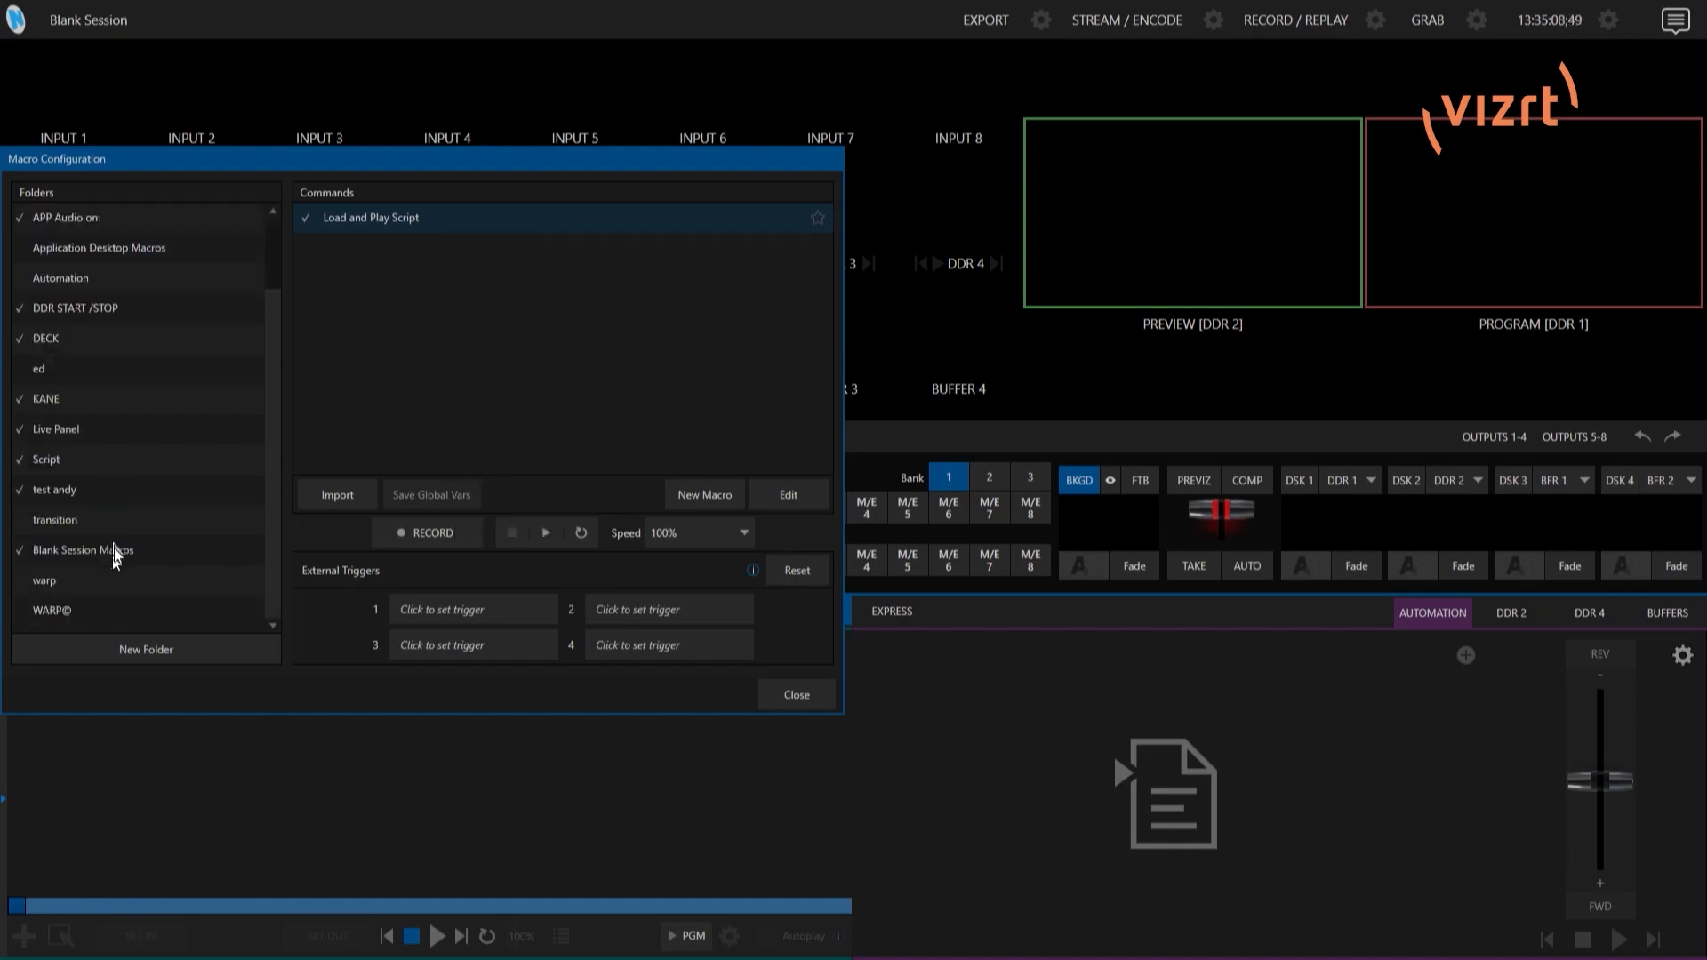
left_click(111, 551)
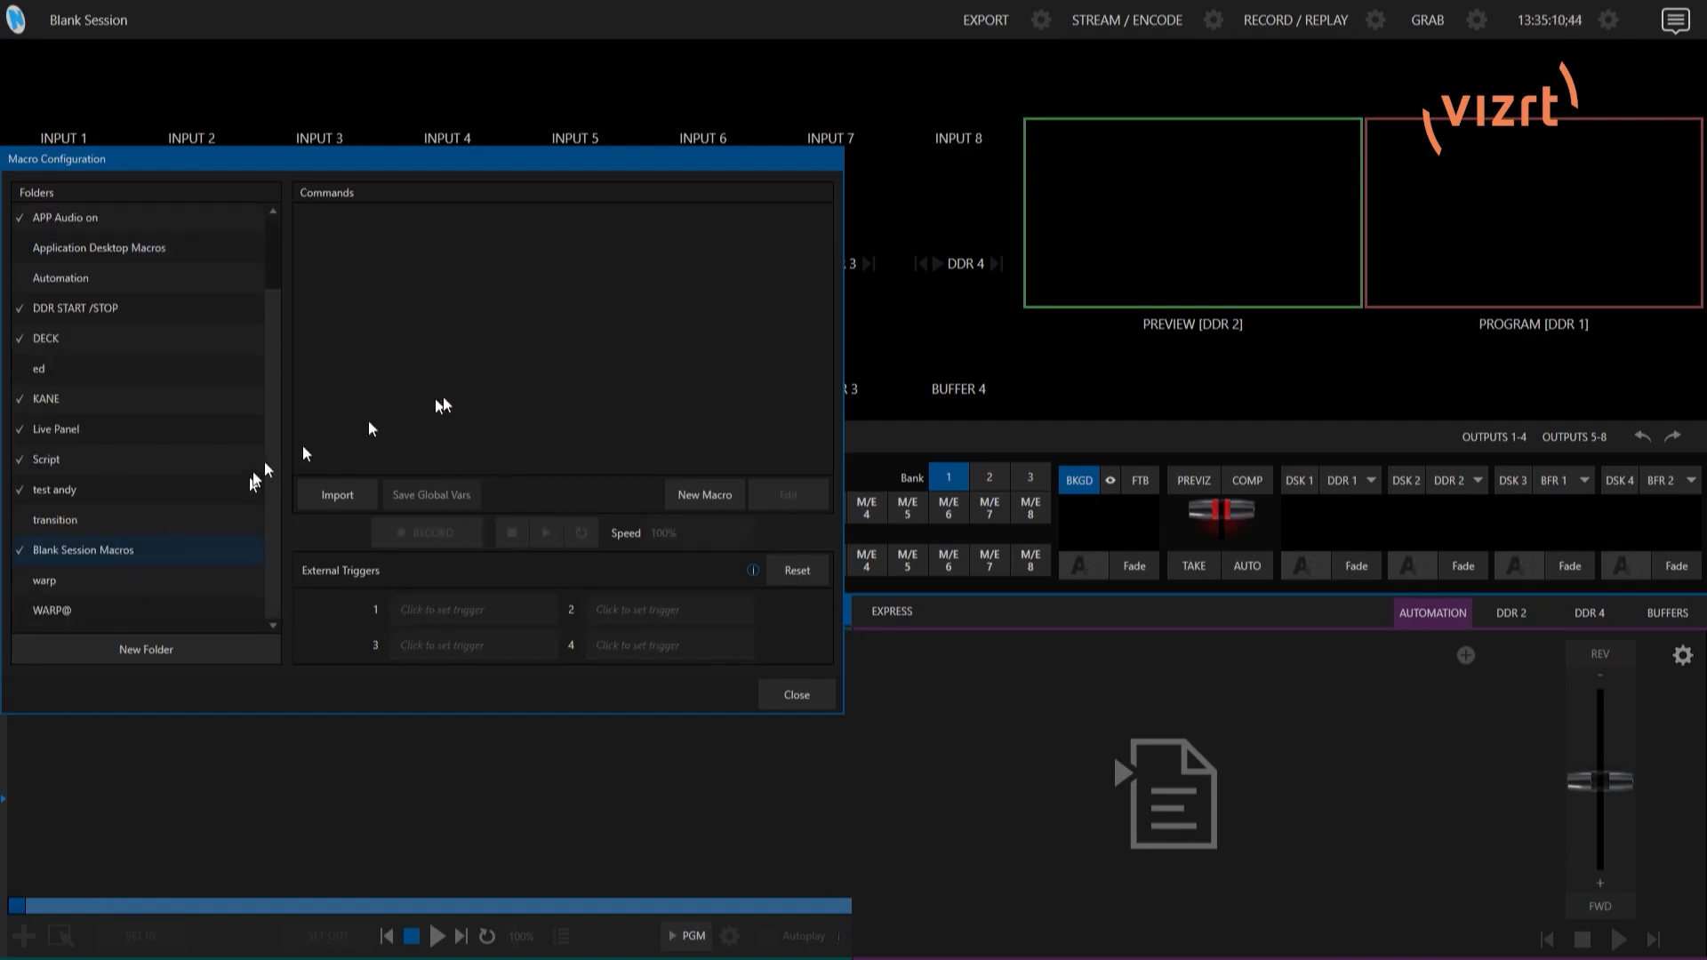
right_click(562, 364)
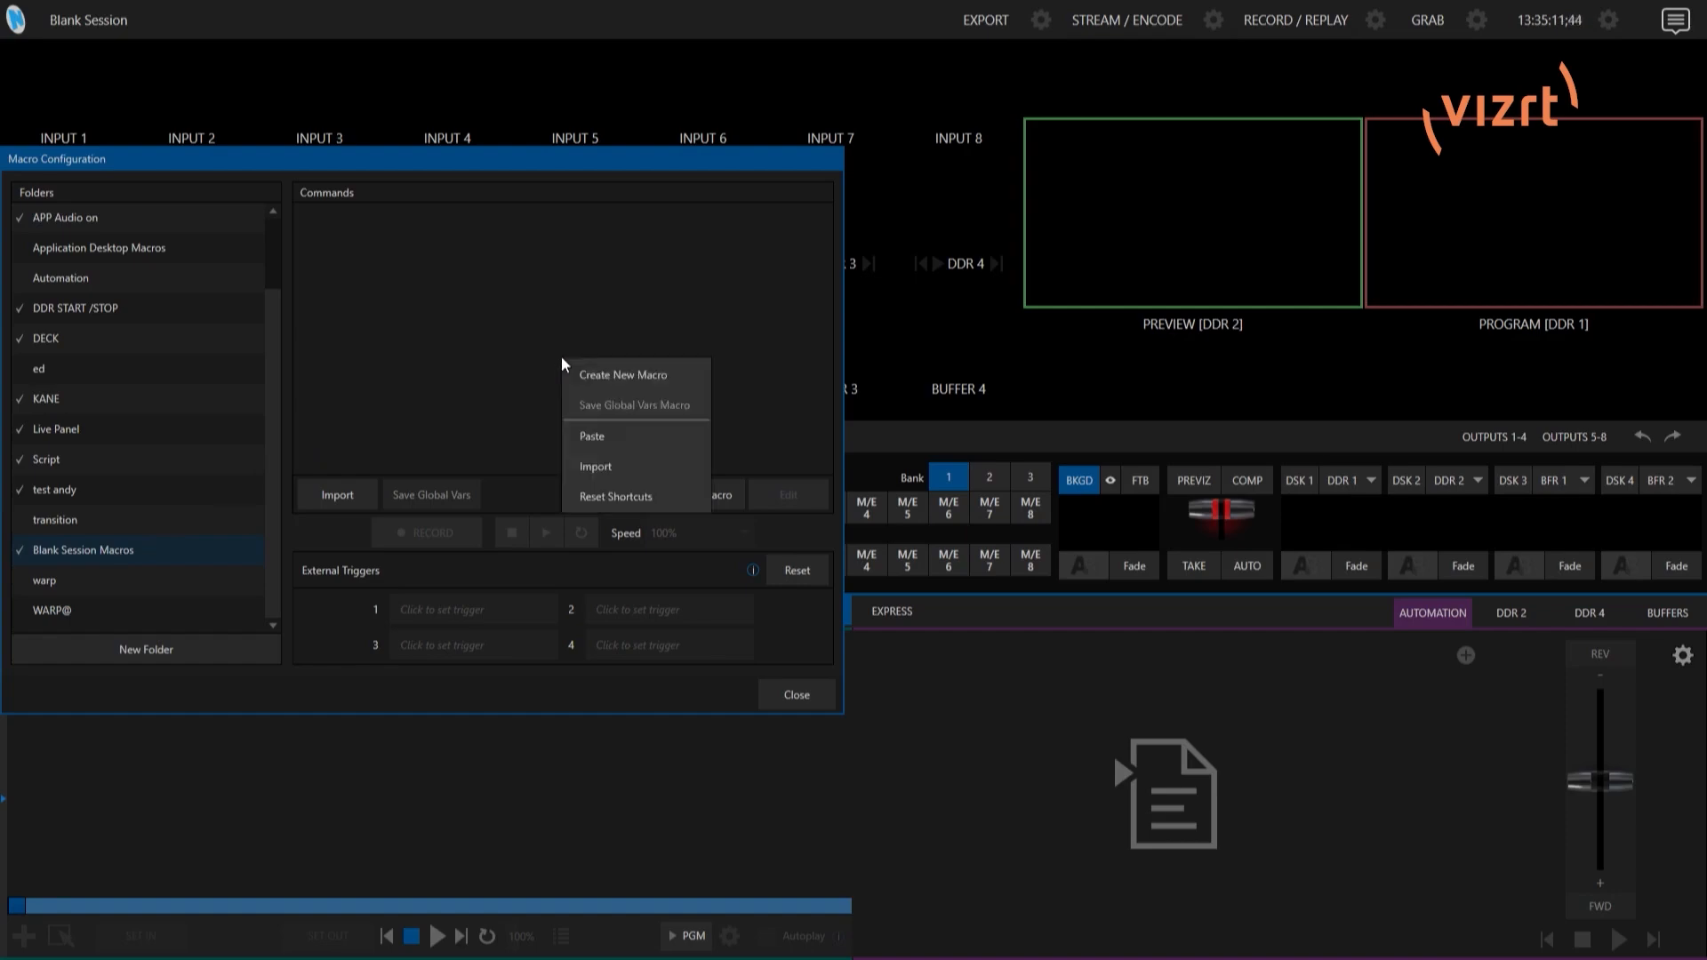
left_click(591, 438)
scroll(240, 338, "up", 3)
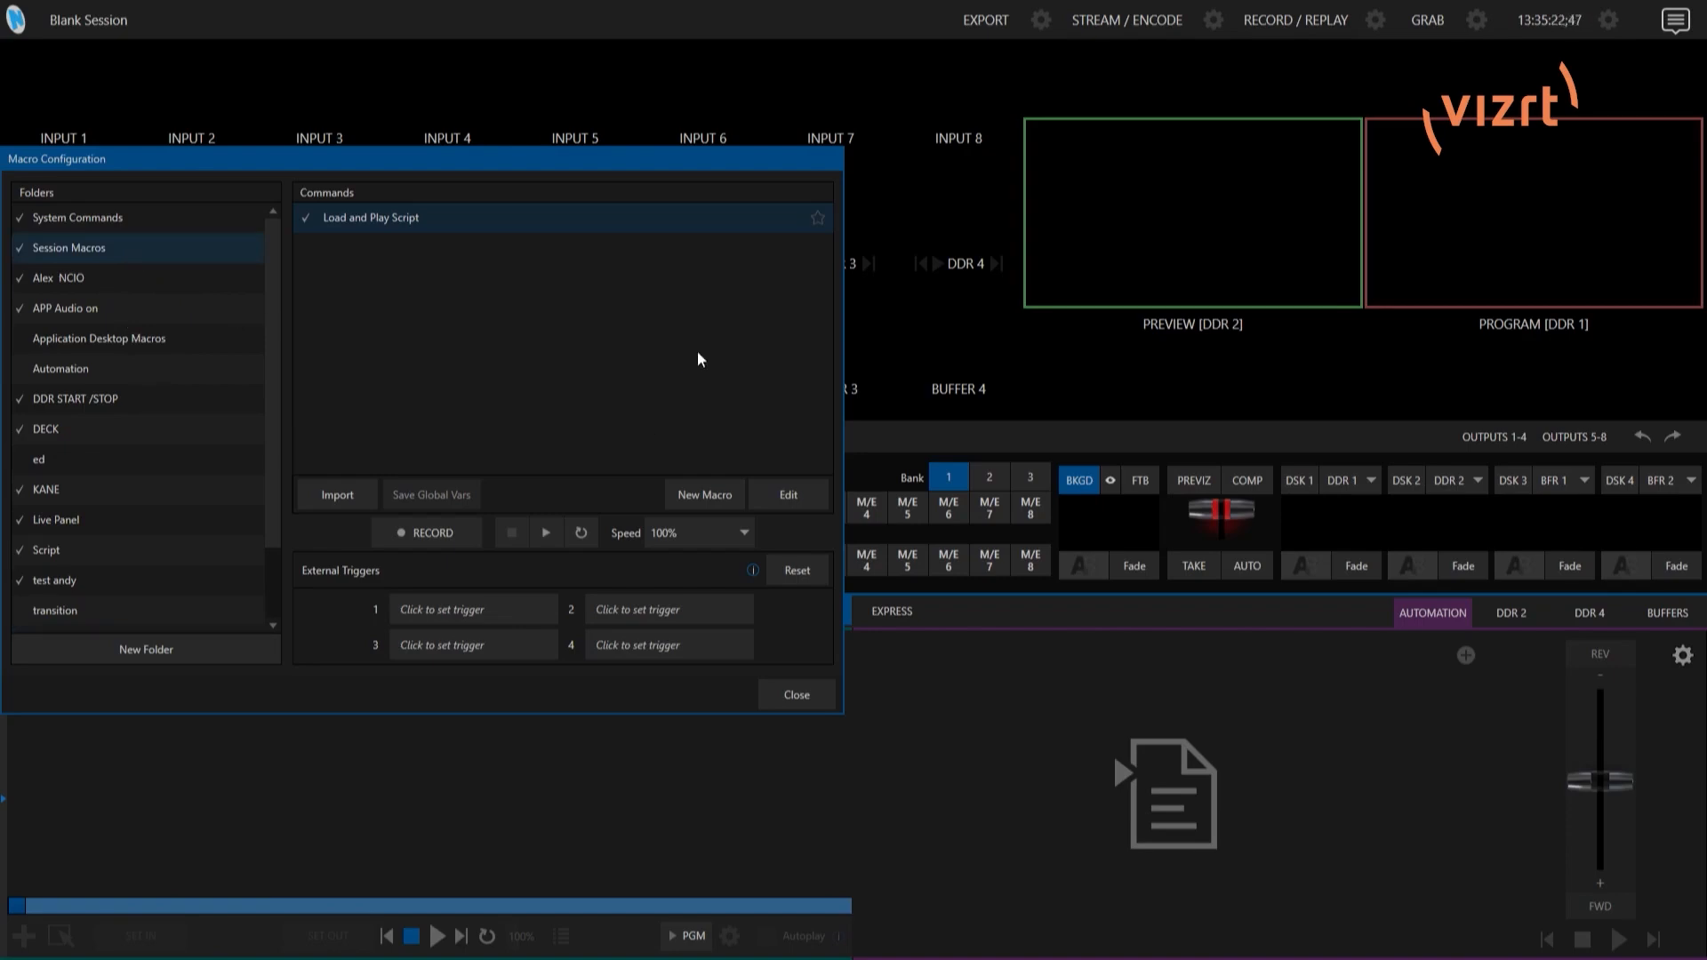
Assign the equals key as the first external trigger of the Load and Play Script macro in Session Macros
left_click(544, 538)
left_click(479, 618)
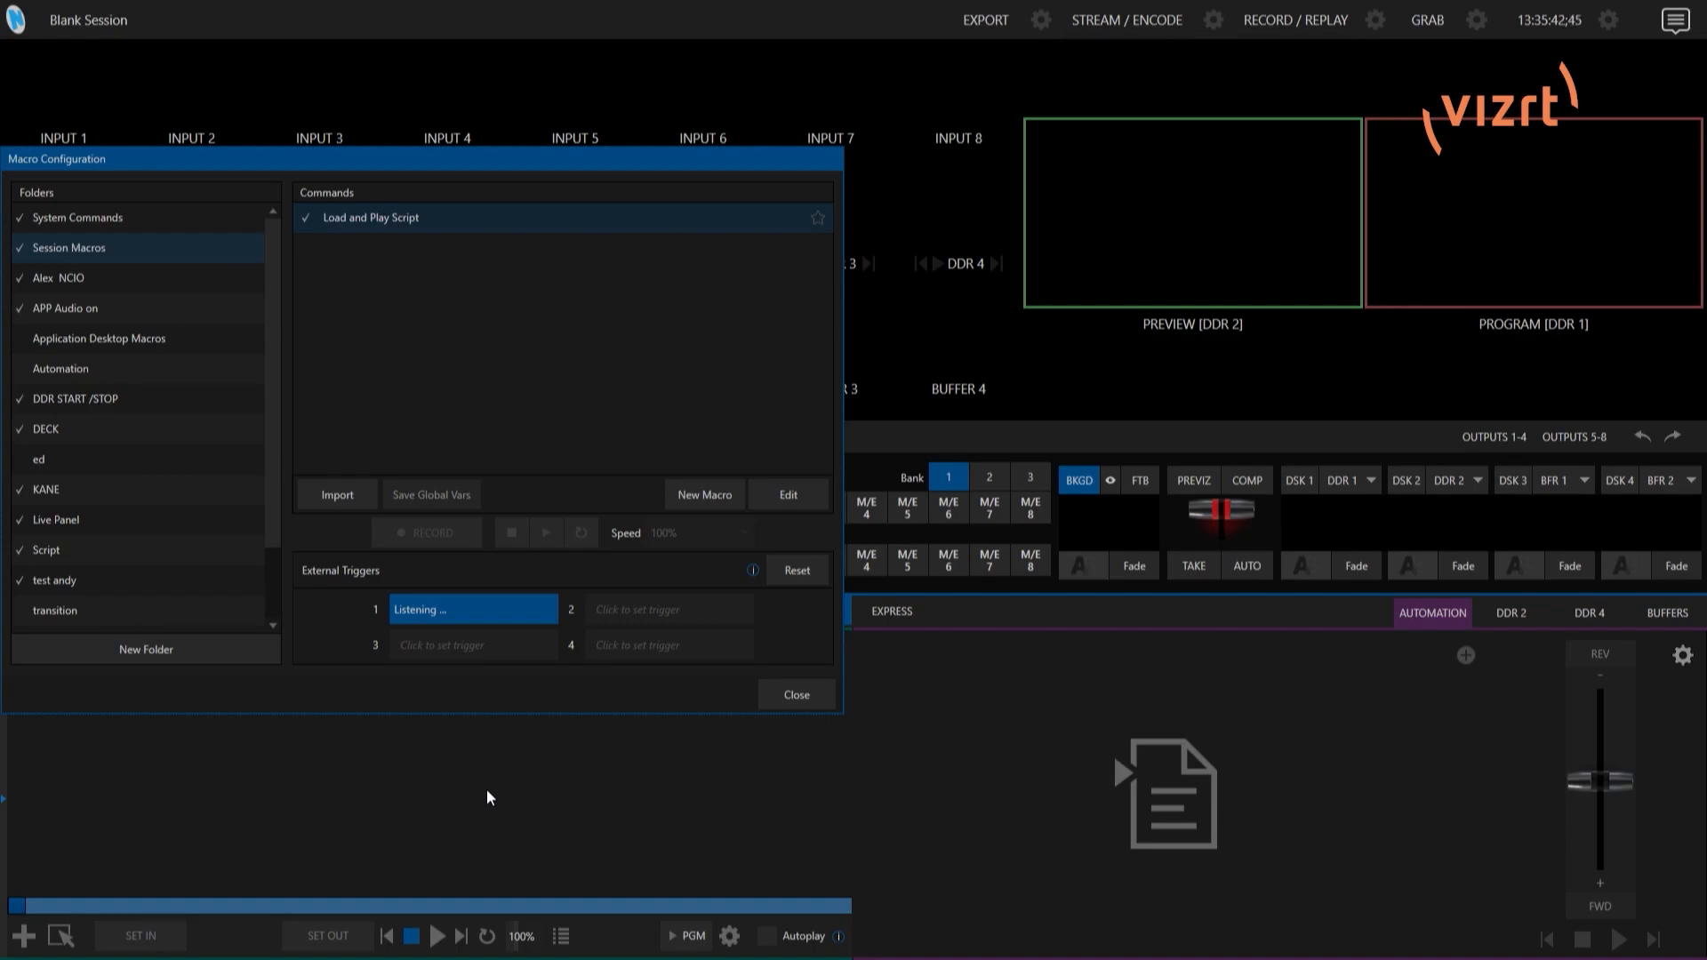
key("equal")
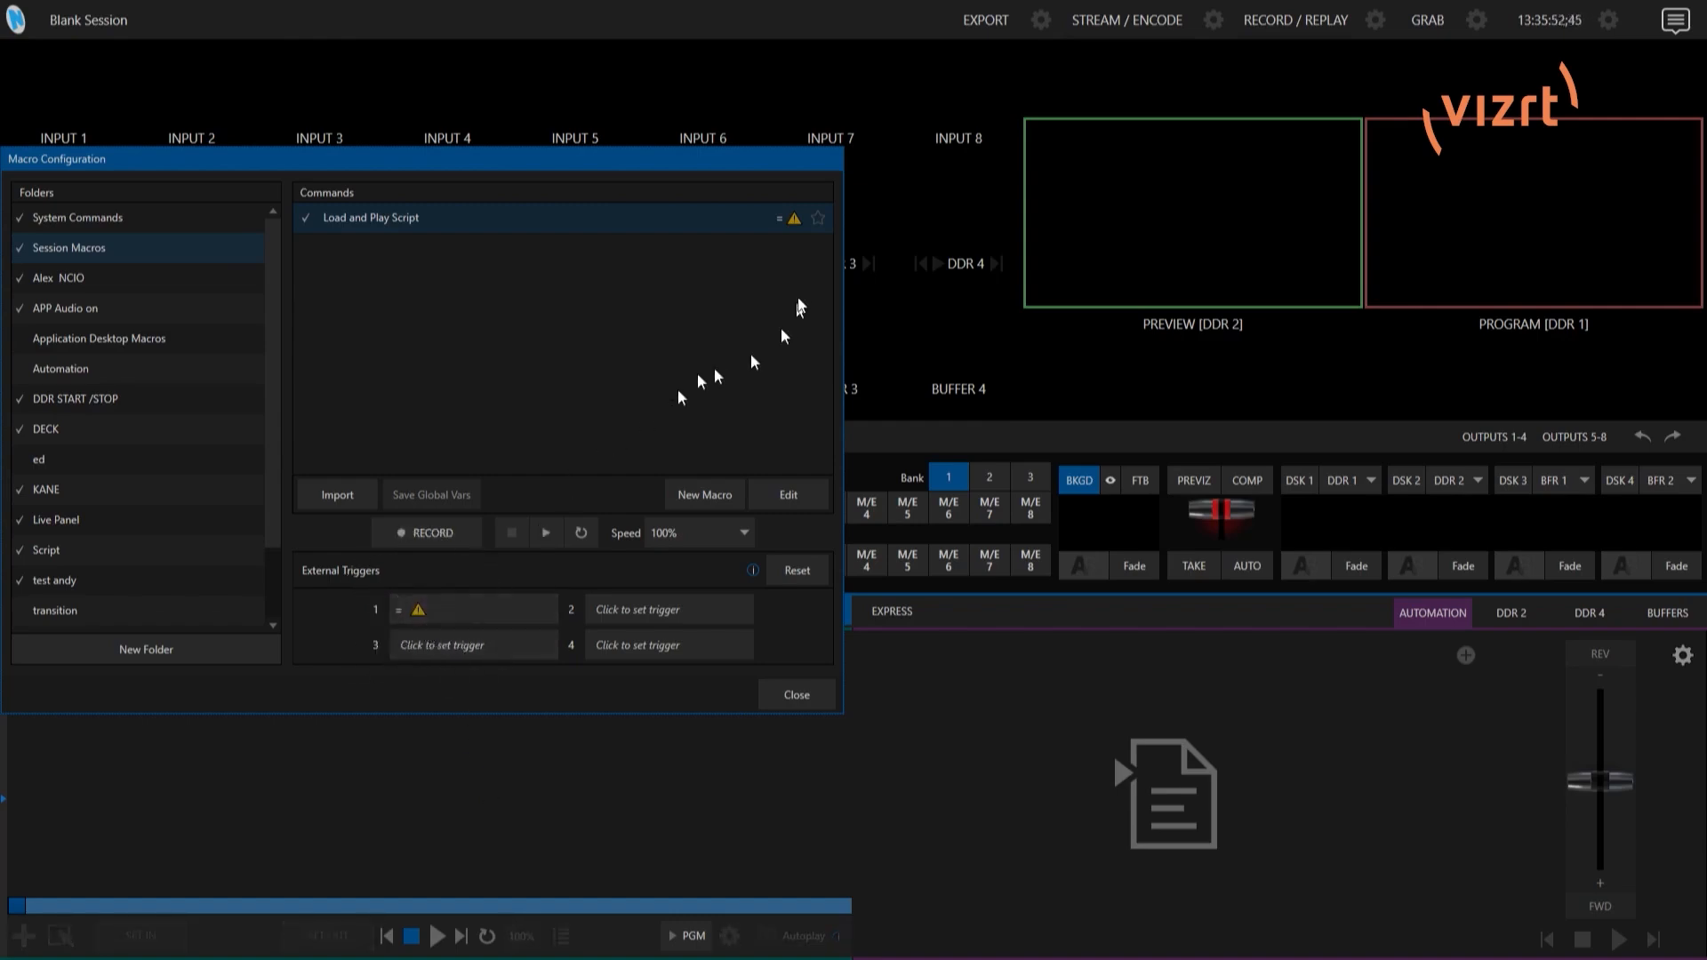
key("ctrl")
Look through System Commands for the conflicting equals-key shortcut and inspect the trigger of PRV Row: Set Index 12
left_click(158, 218)
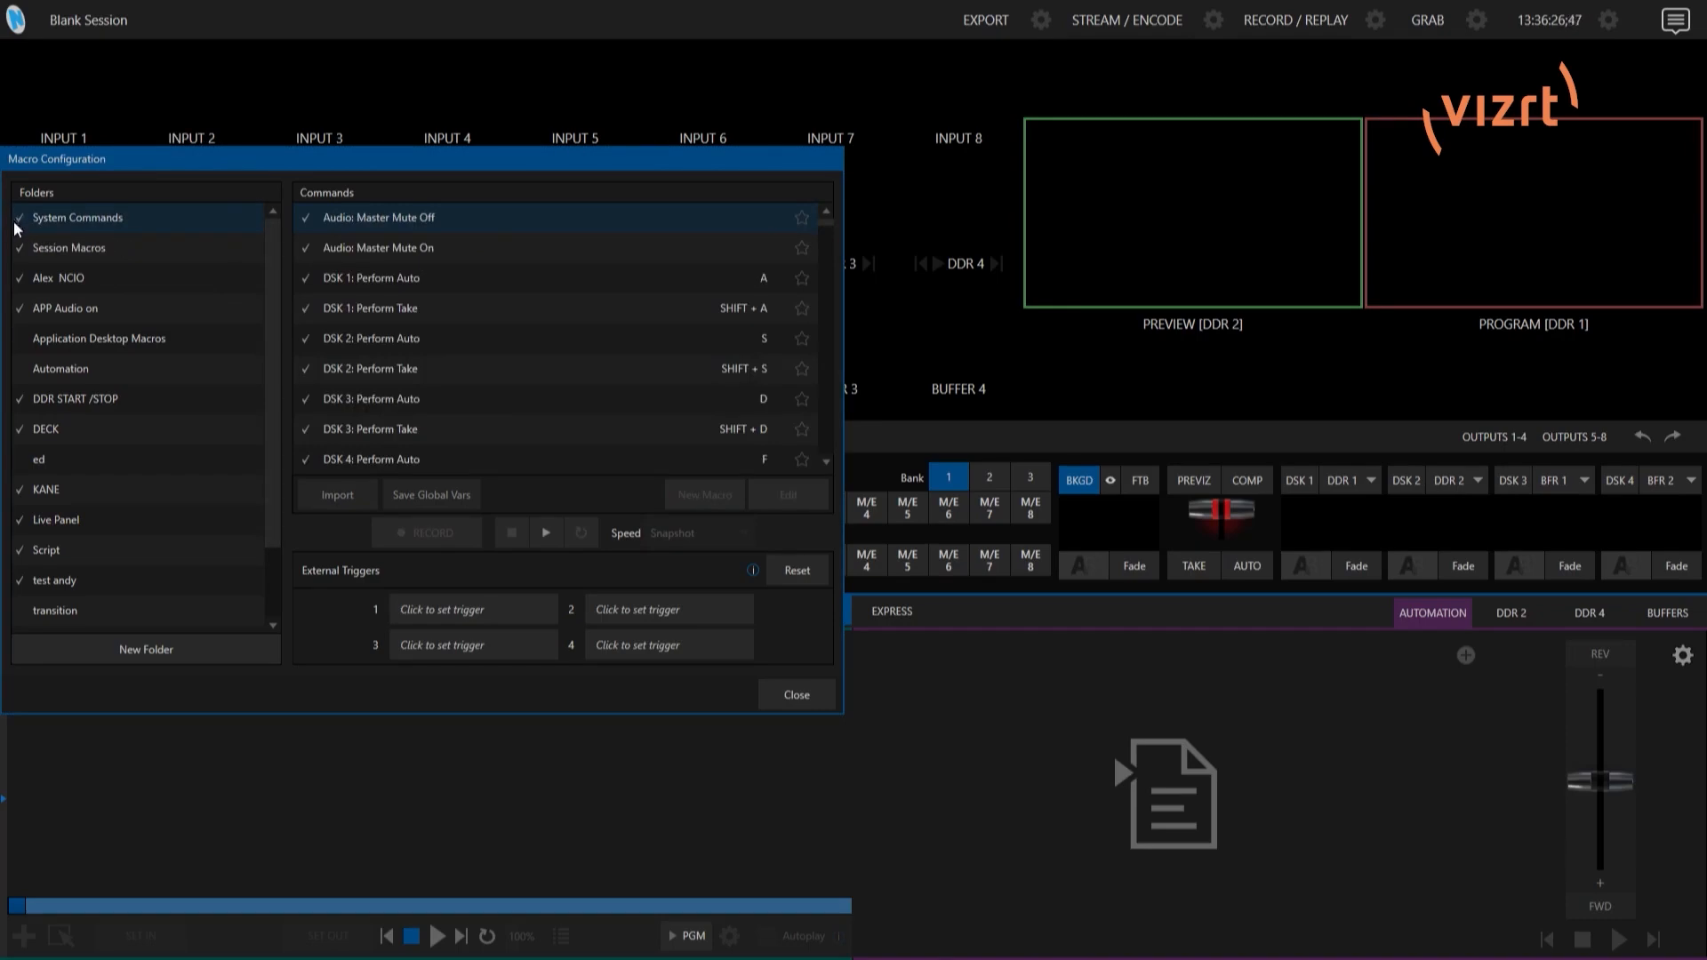
left_click_drag(824, 229, 829, 421)
scroll(763, 421, "up", 5)
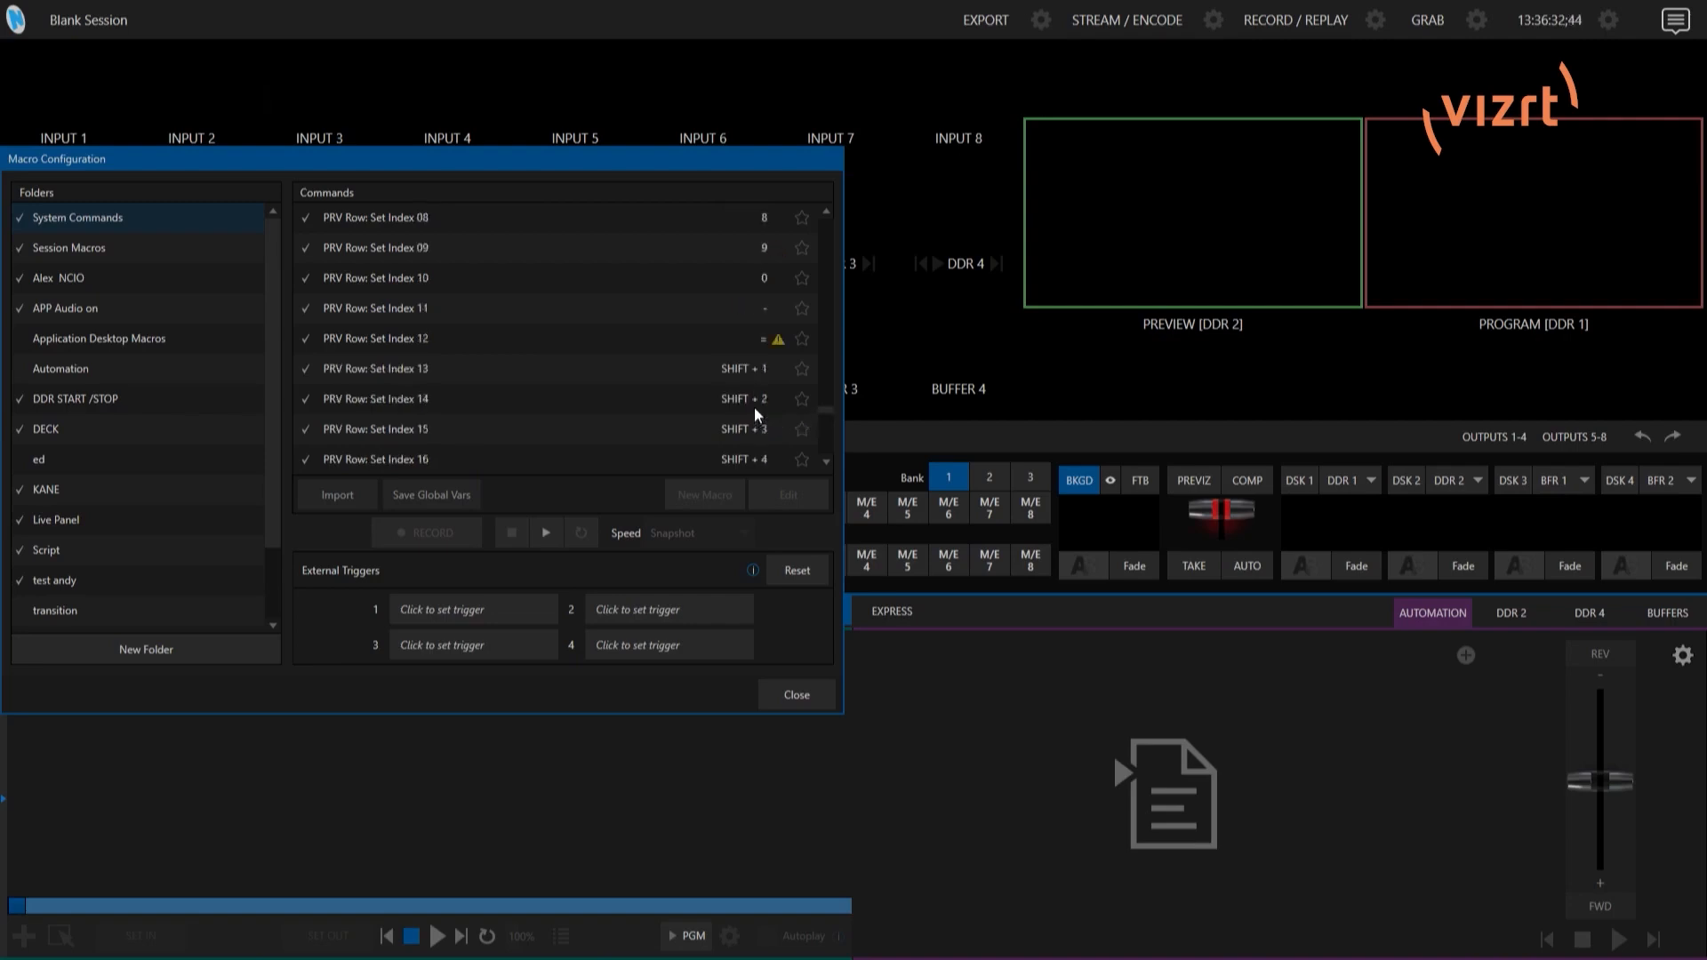
left_click(460, 434)
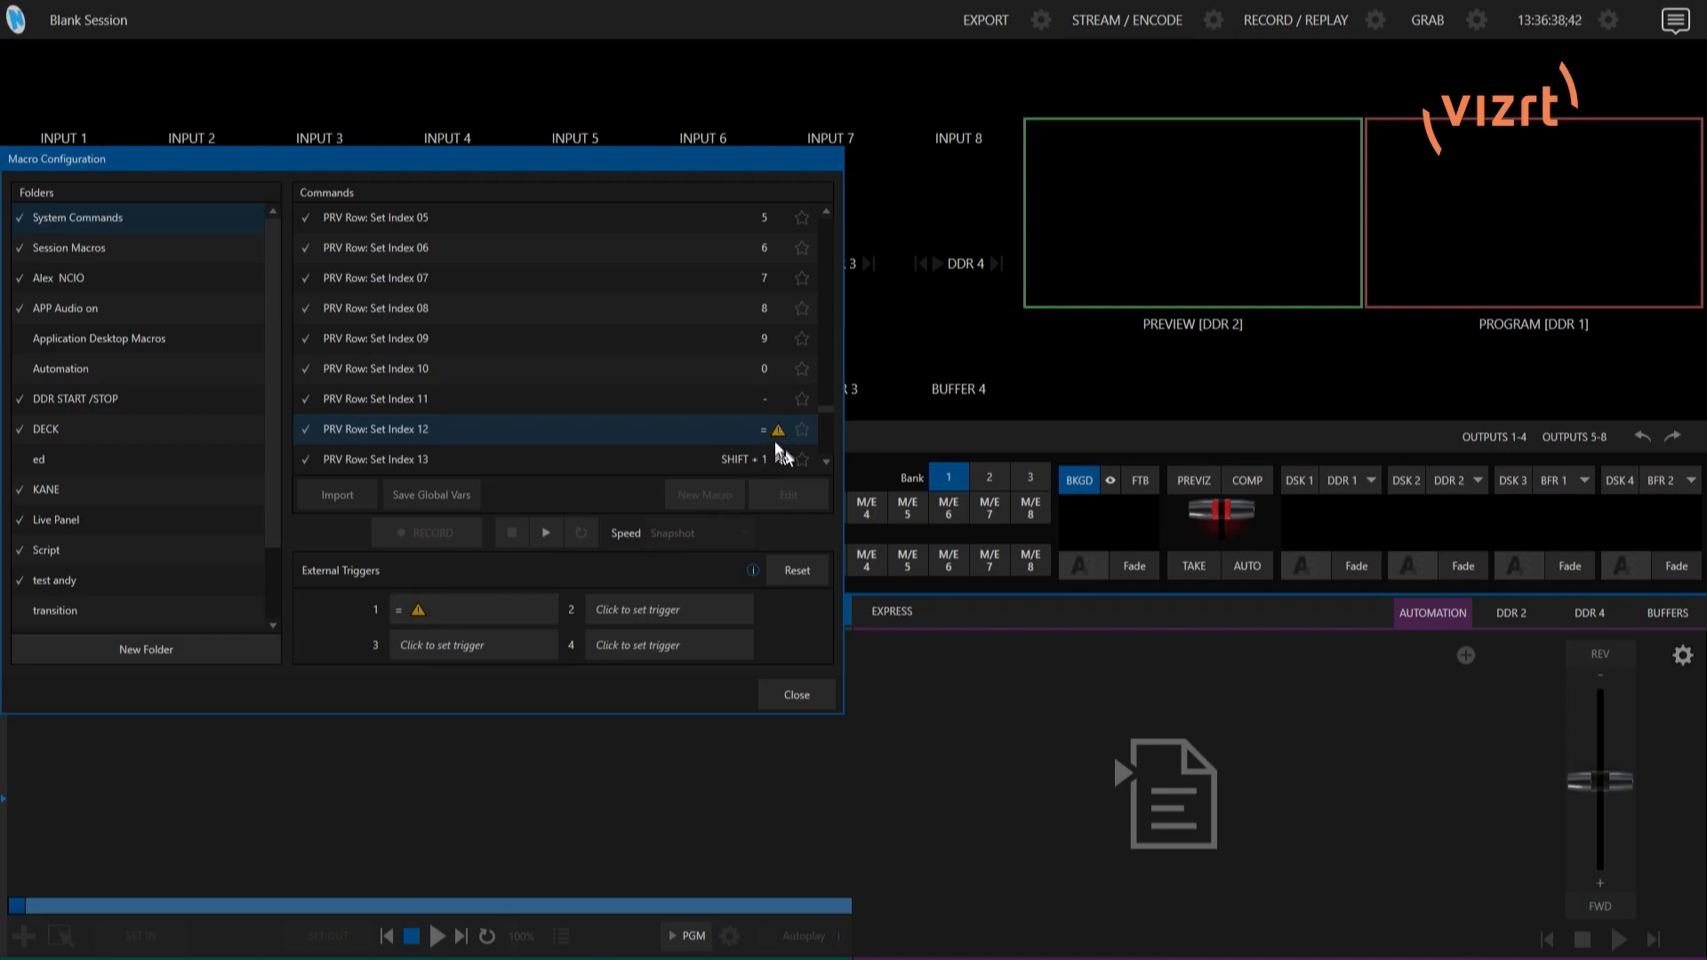
mouse_move(551, 611)
Disable and re-enable Load and Play Script in Session Macros, and remove its equals-key trigger
left_click(153, 252)
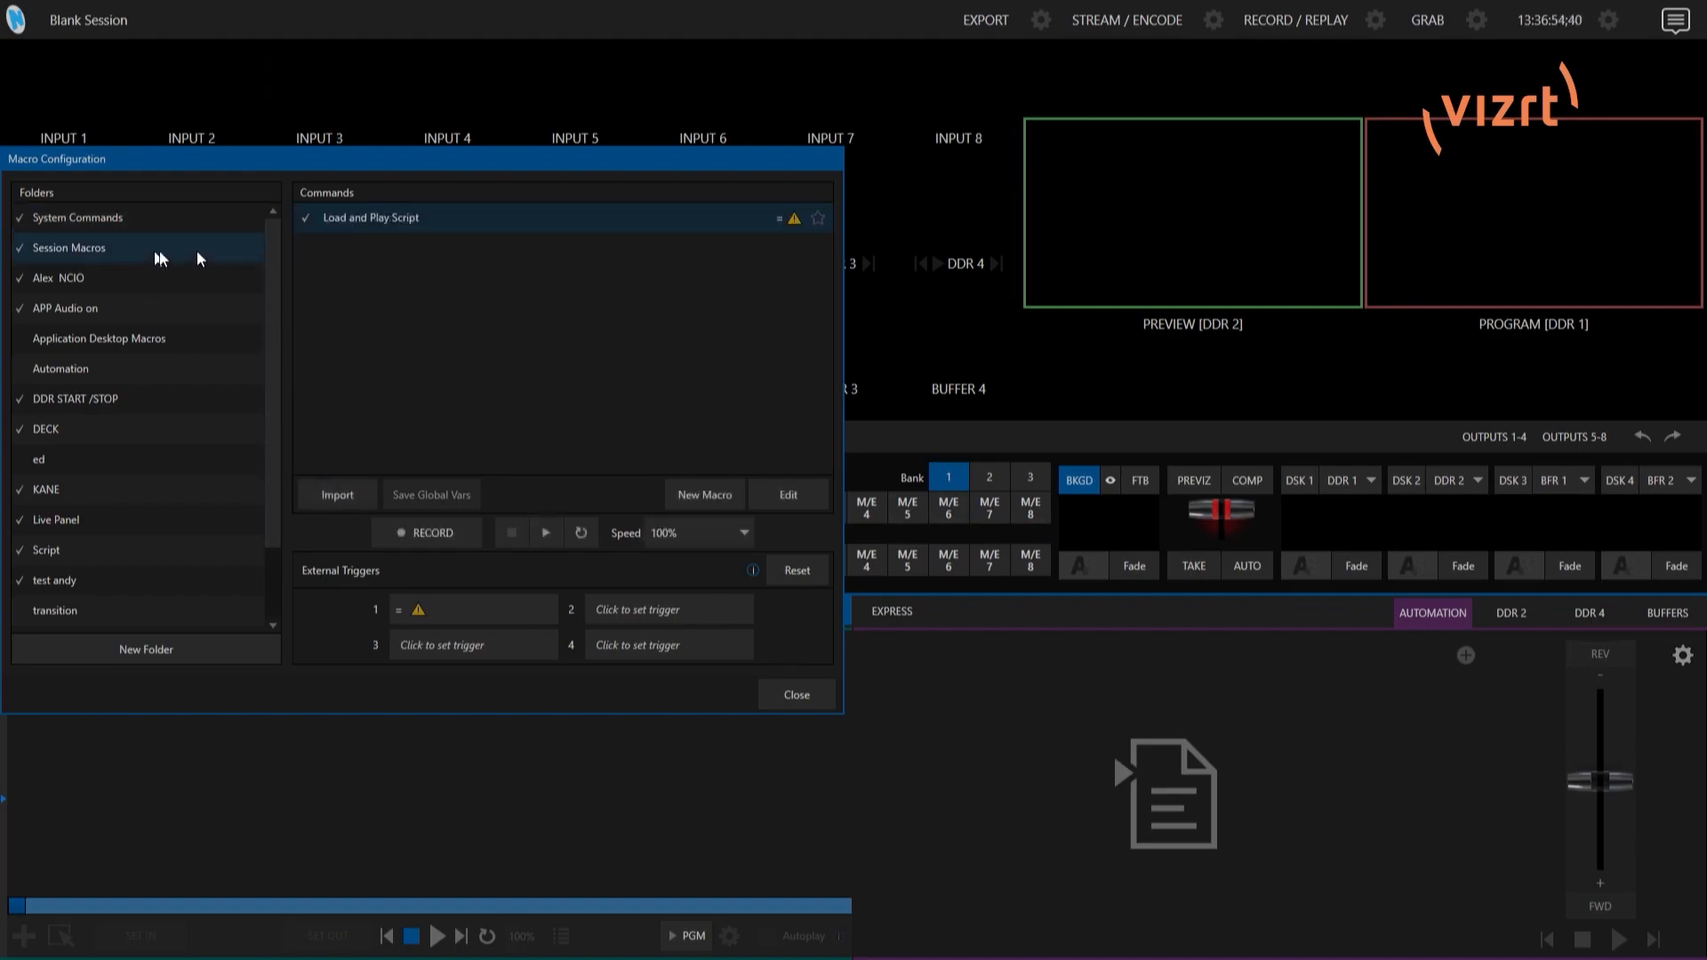
left_click(305, 220)
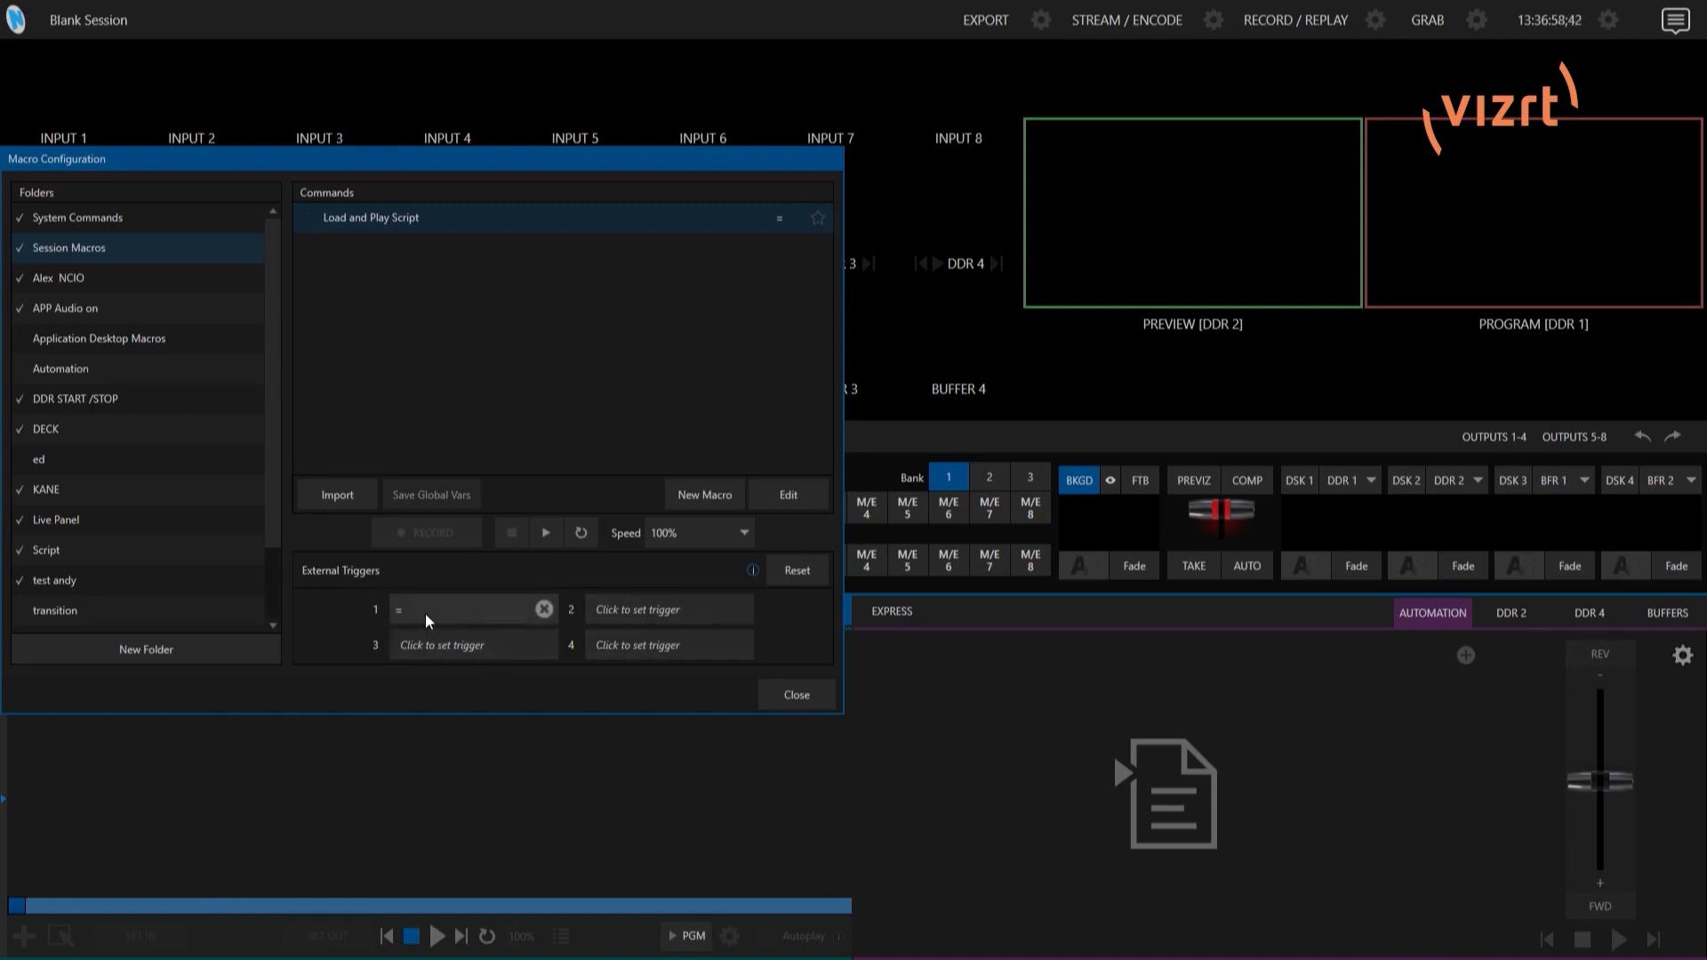
left_click(306, 220)
left_click(543, 610)
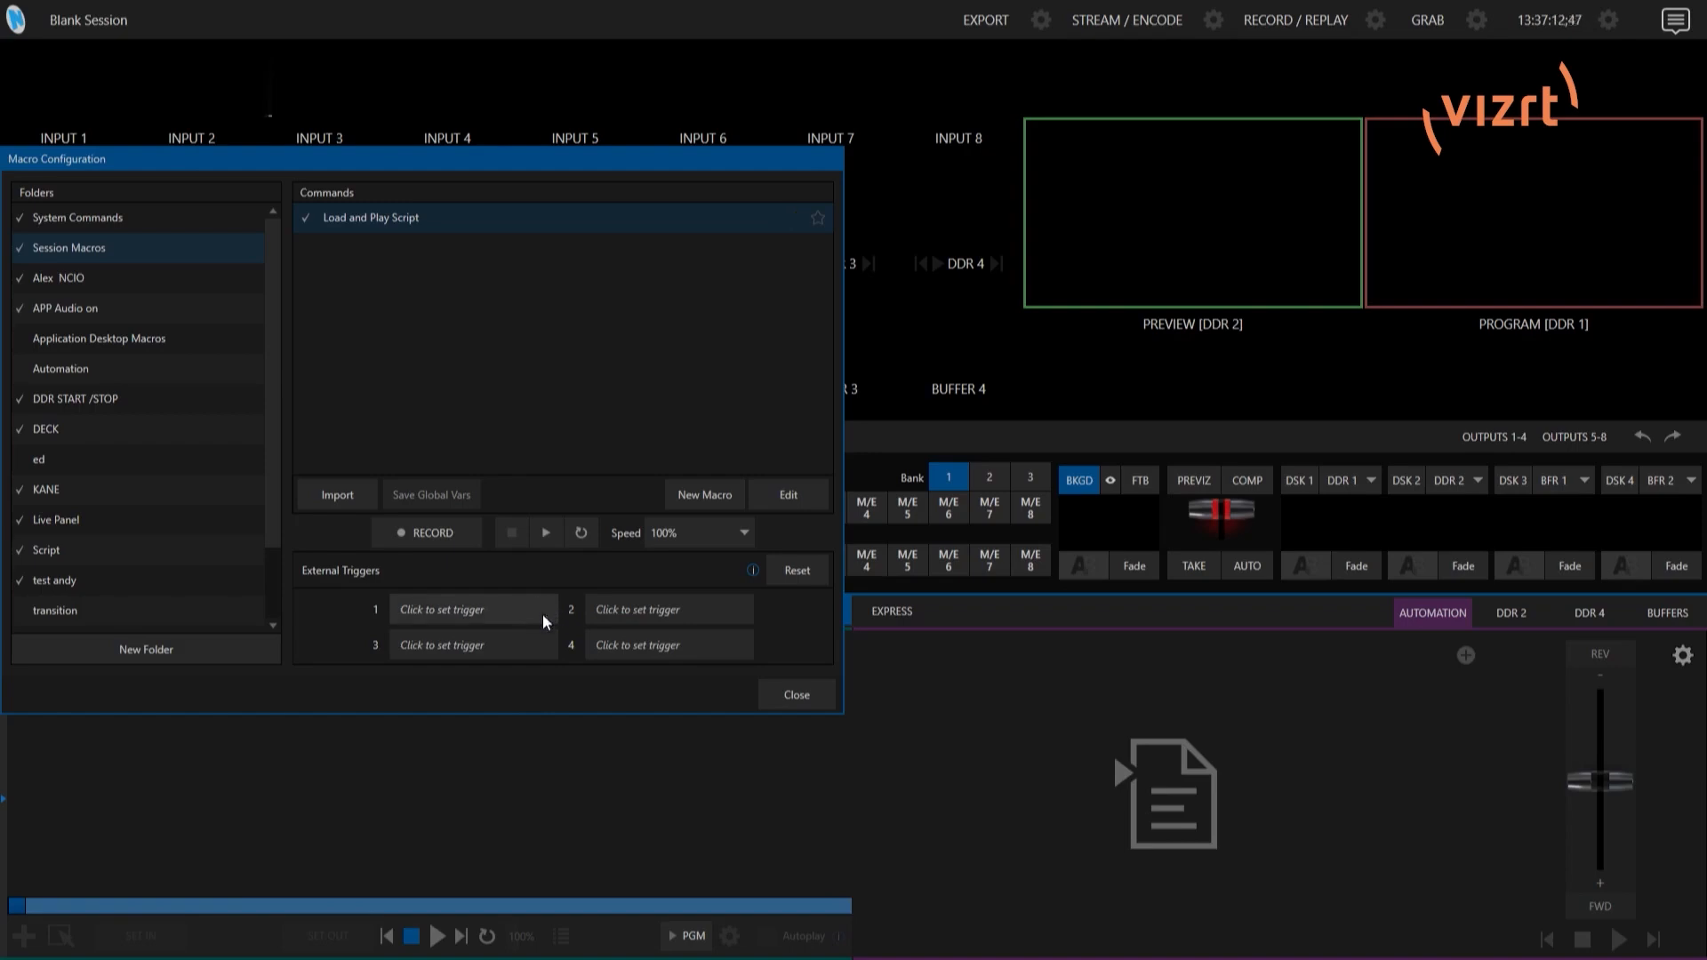
Close the macro configuration and exit the Blank Session
left_click(789, 700)
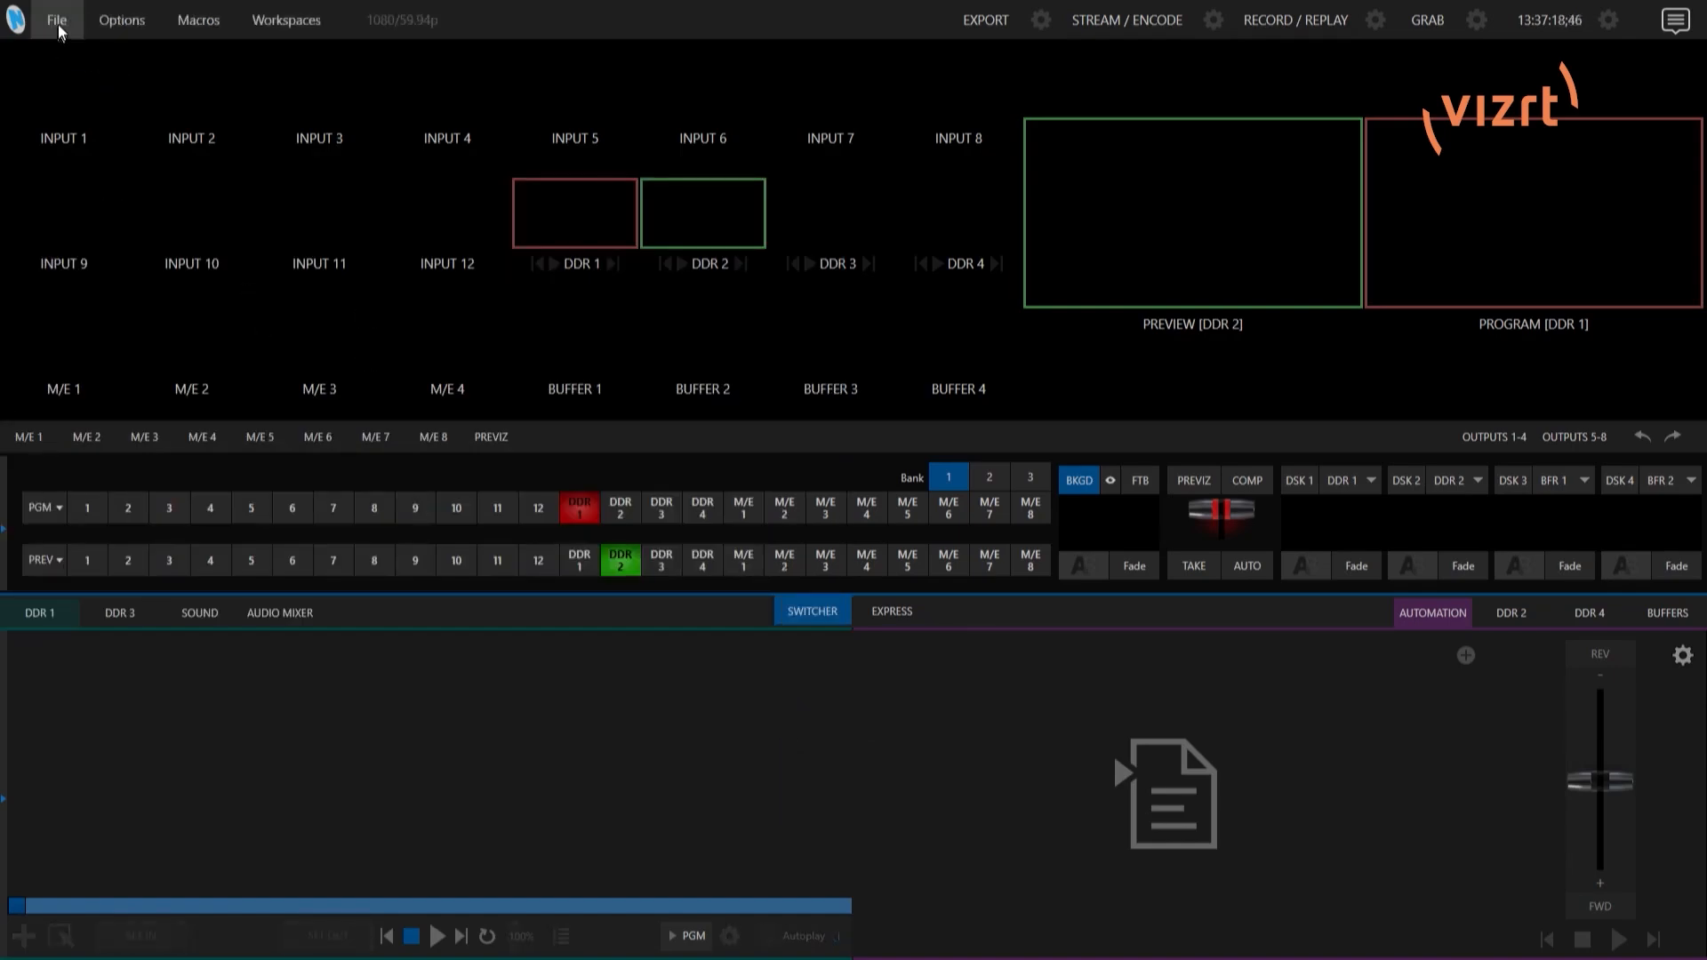
left_click(59, 27)
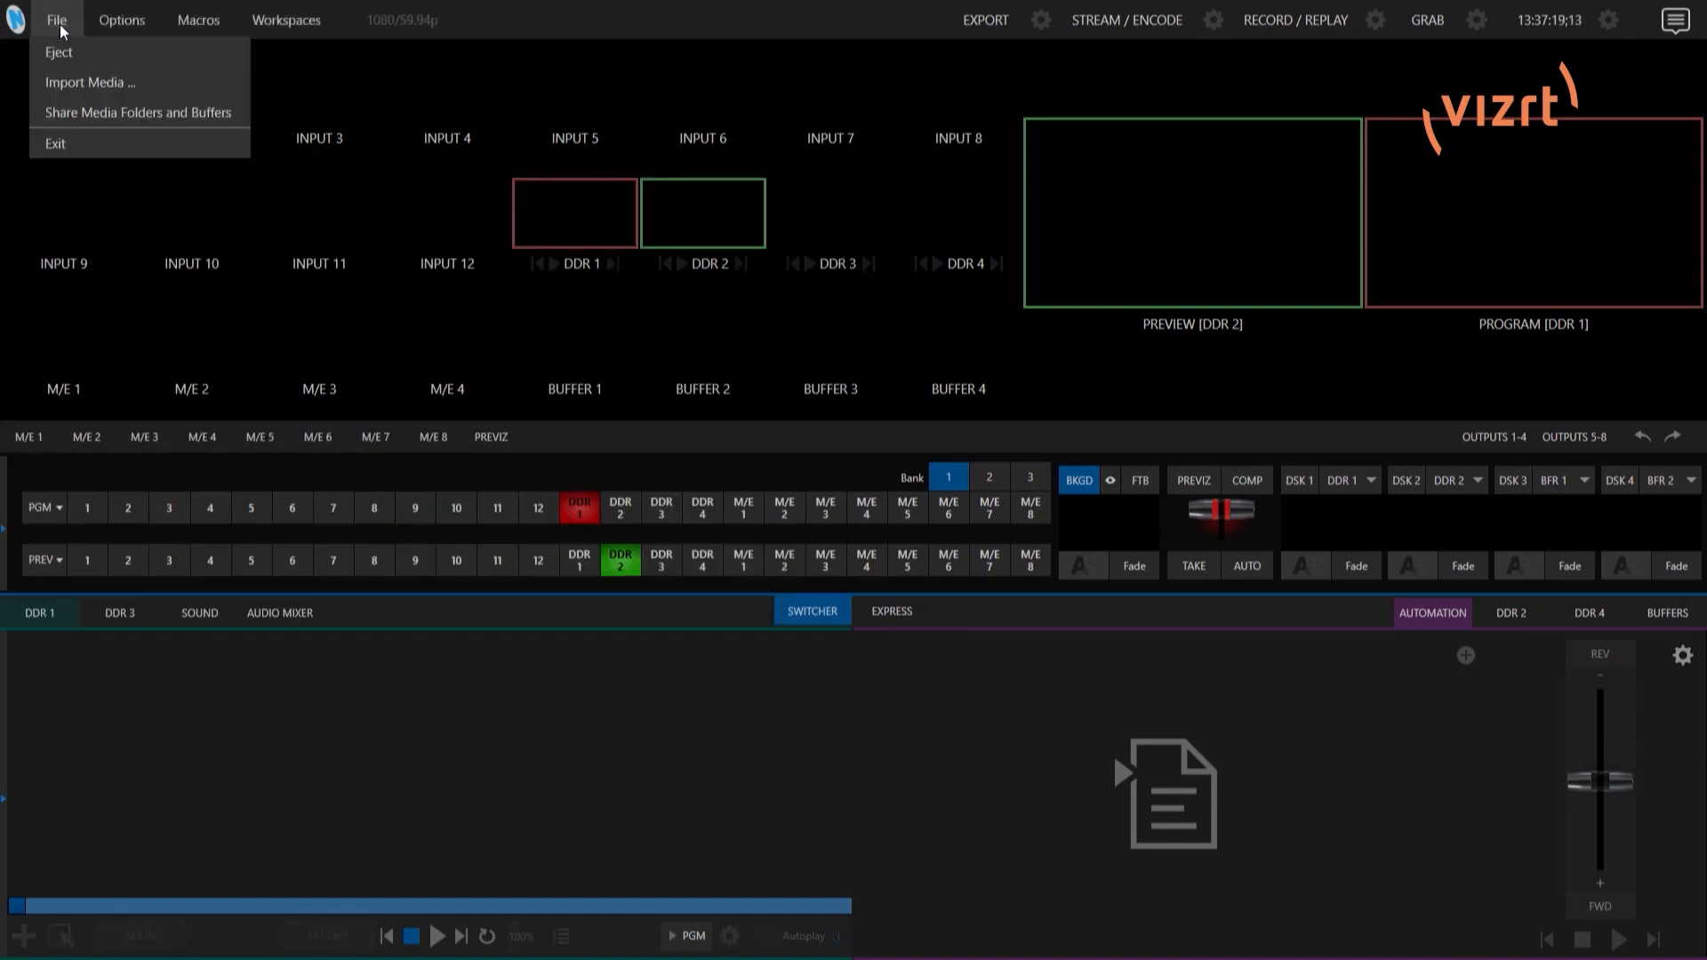
left_click(97, 144)
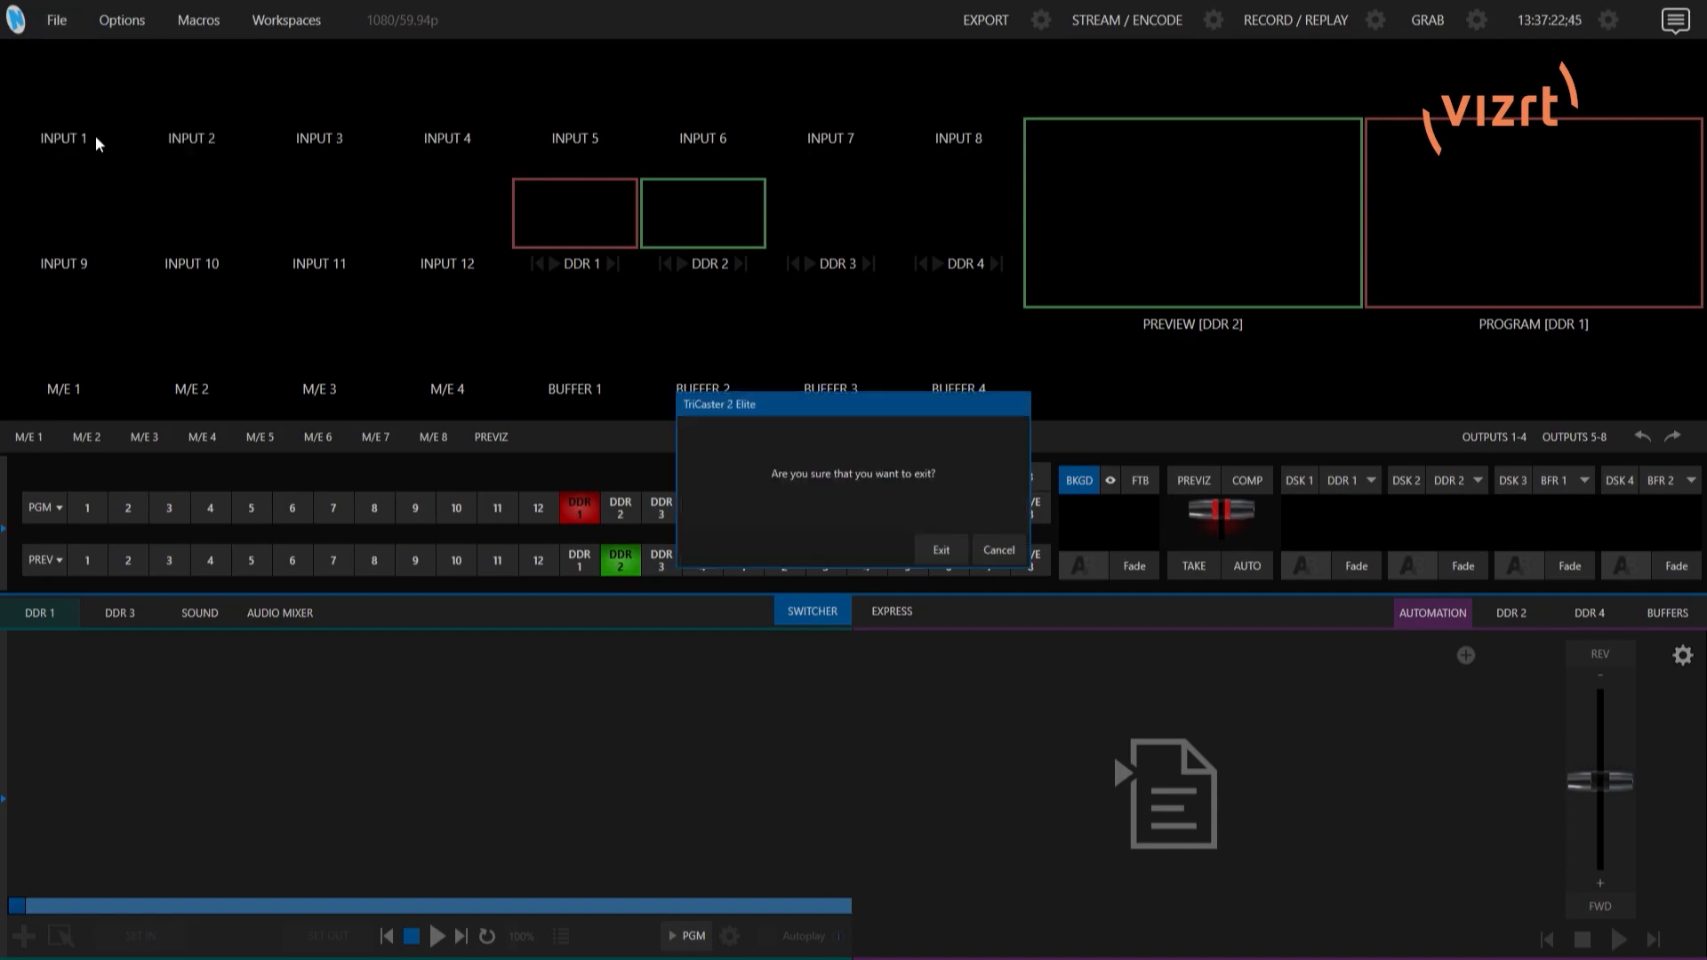
left_click(940, 544)
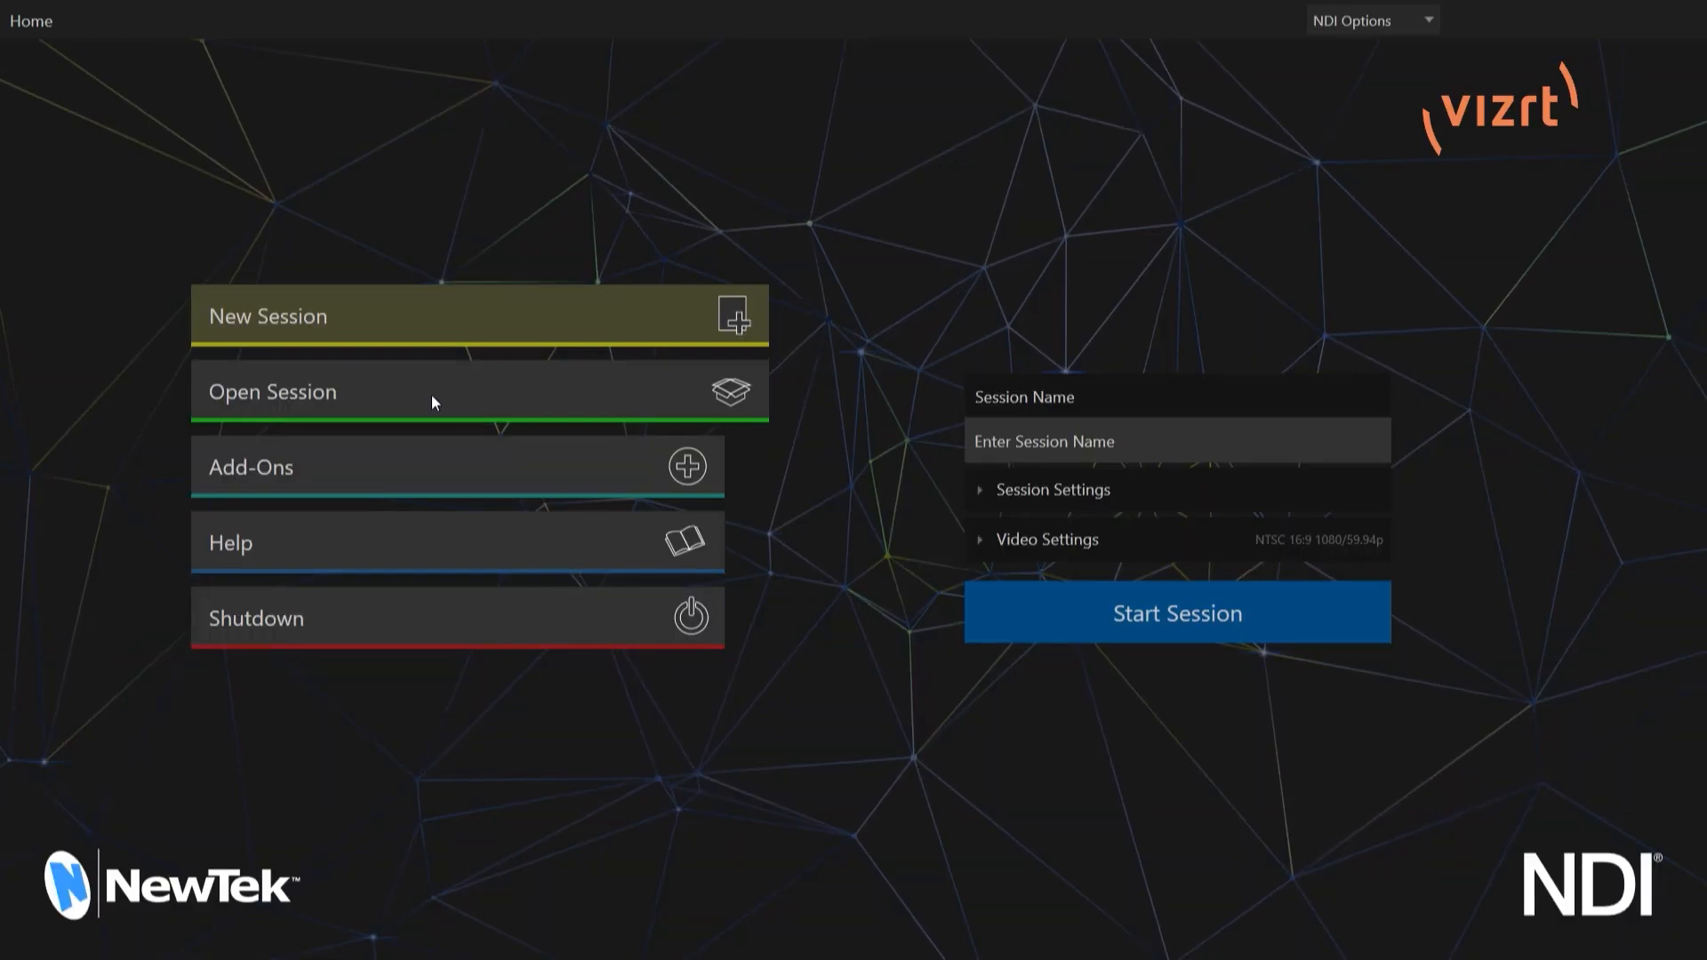
Open the existing Tuesday Tutorial session and start its live production
left_click(434, 402)
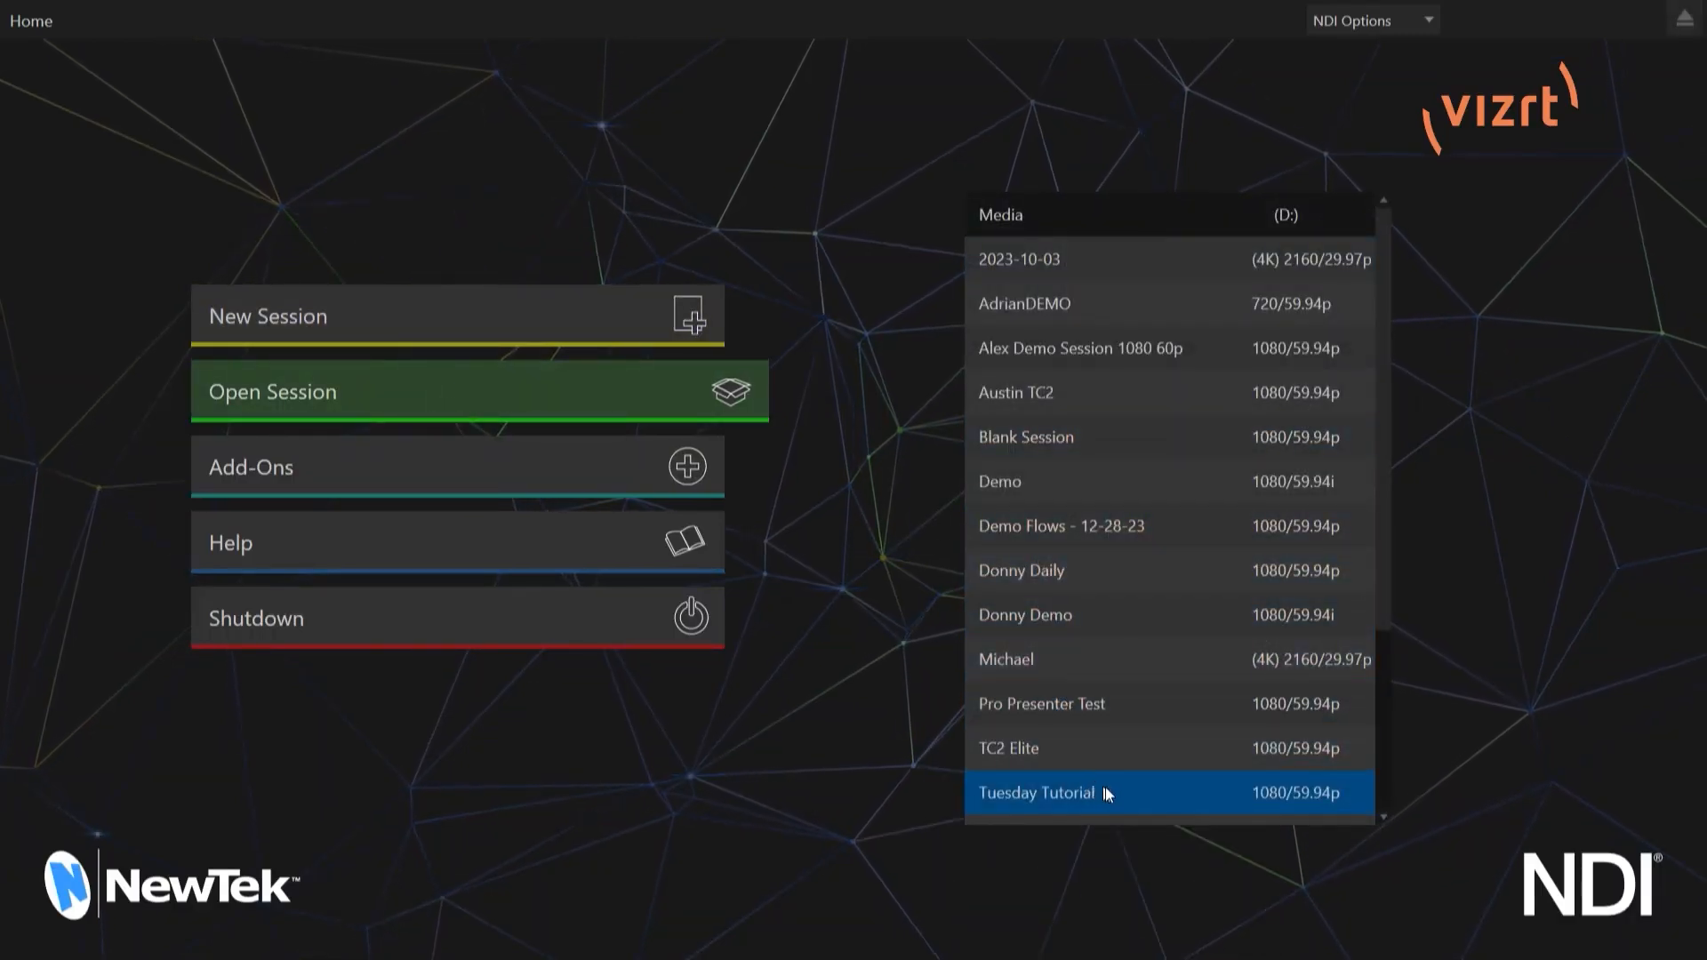
left_click(1132, 795)
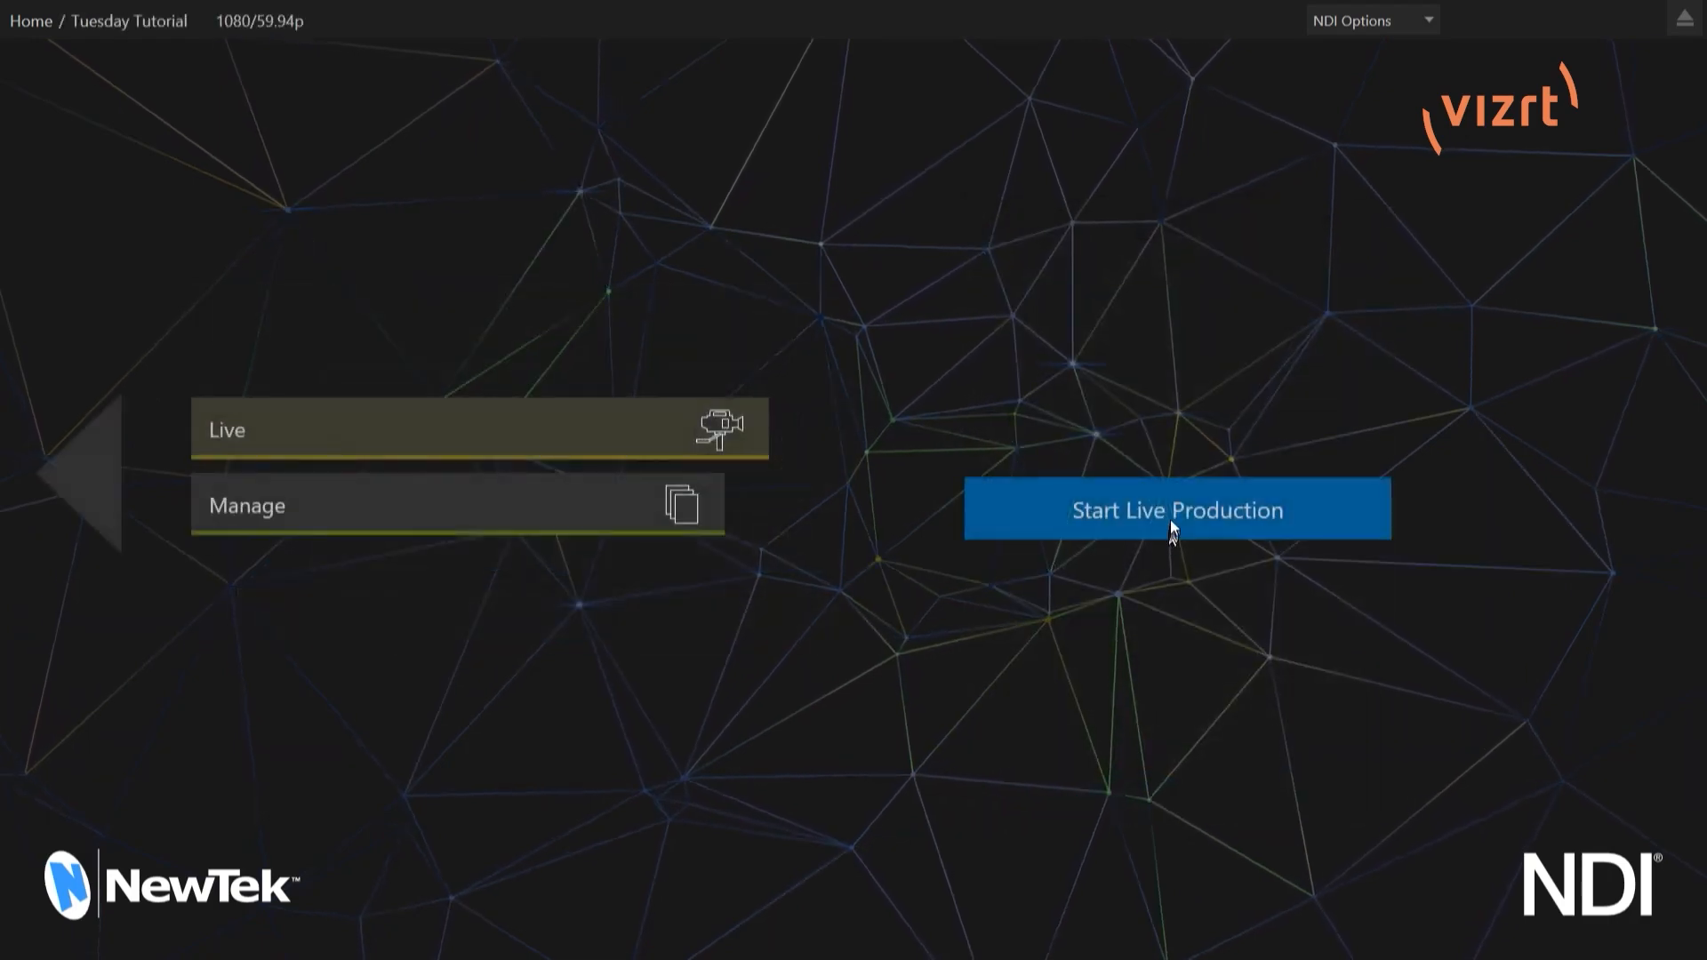
left_click(1170, 525)
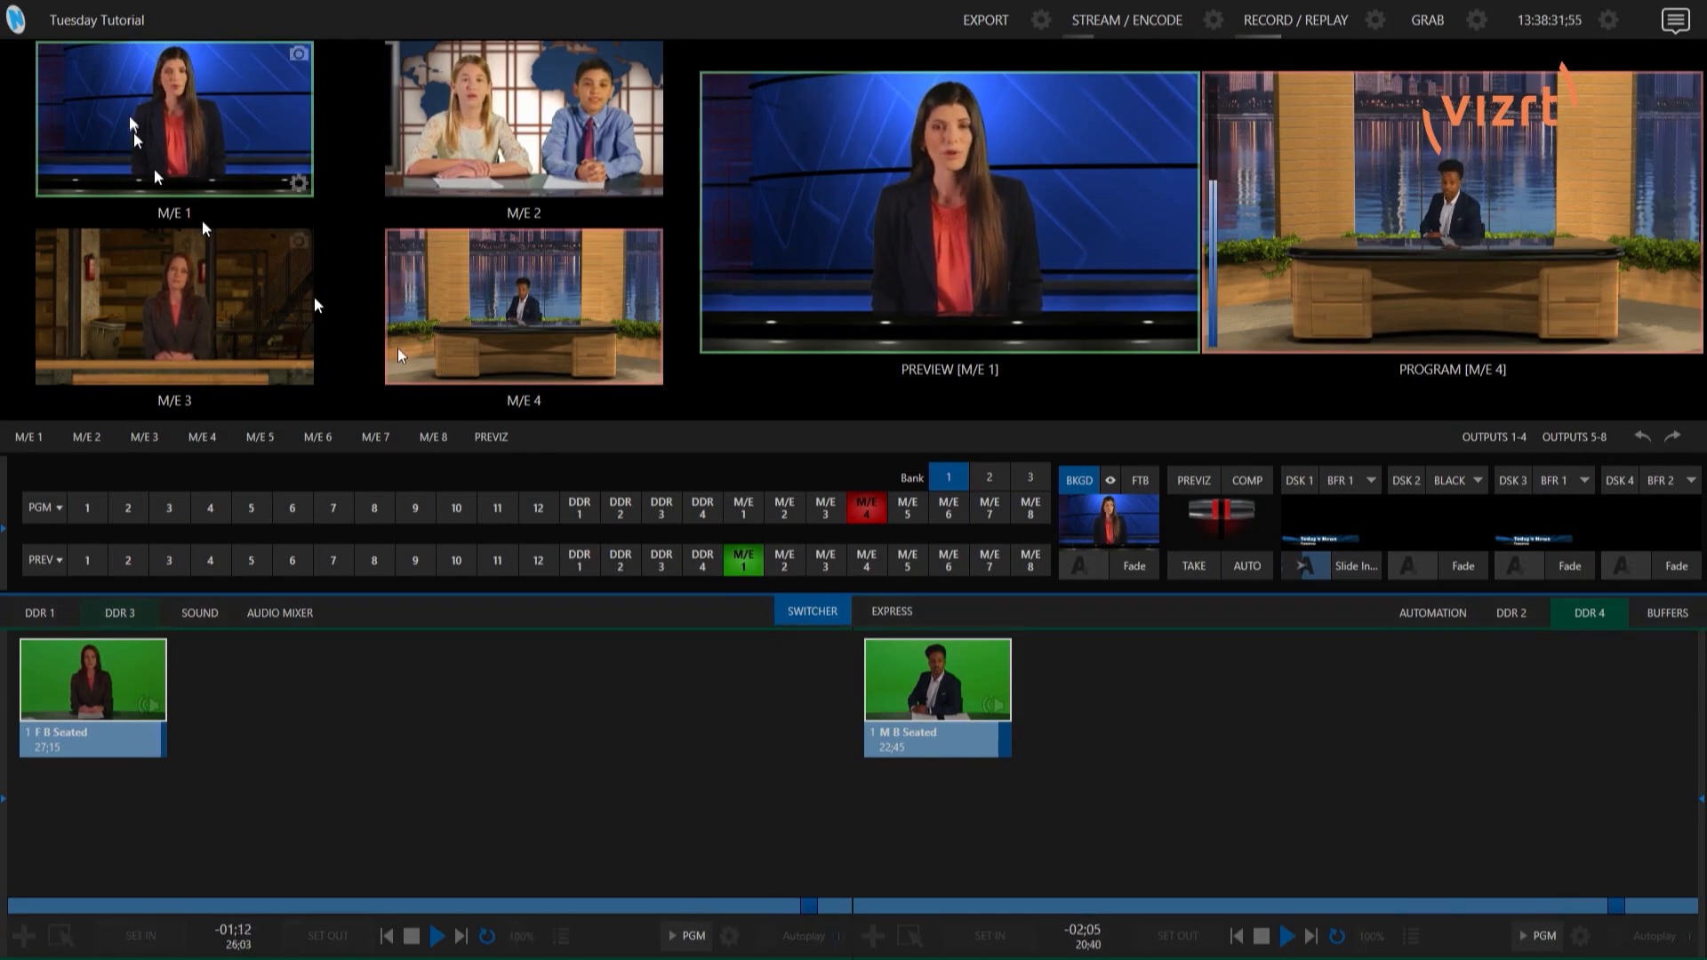
Open the macro configuration and check the contents of the Blank Session Macros folder
left_click(228, 25)
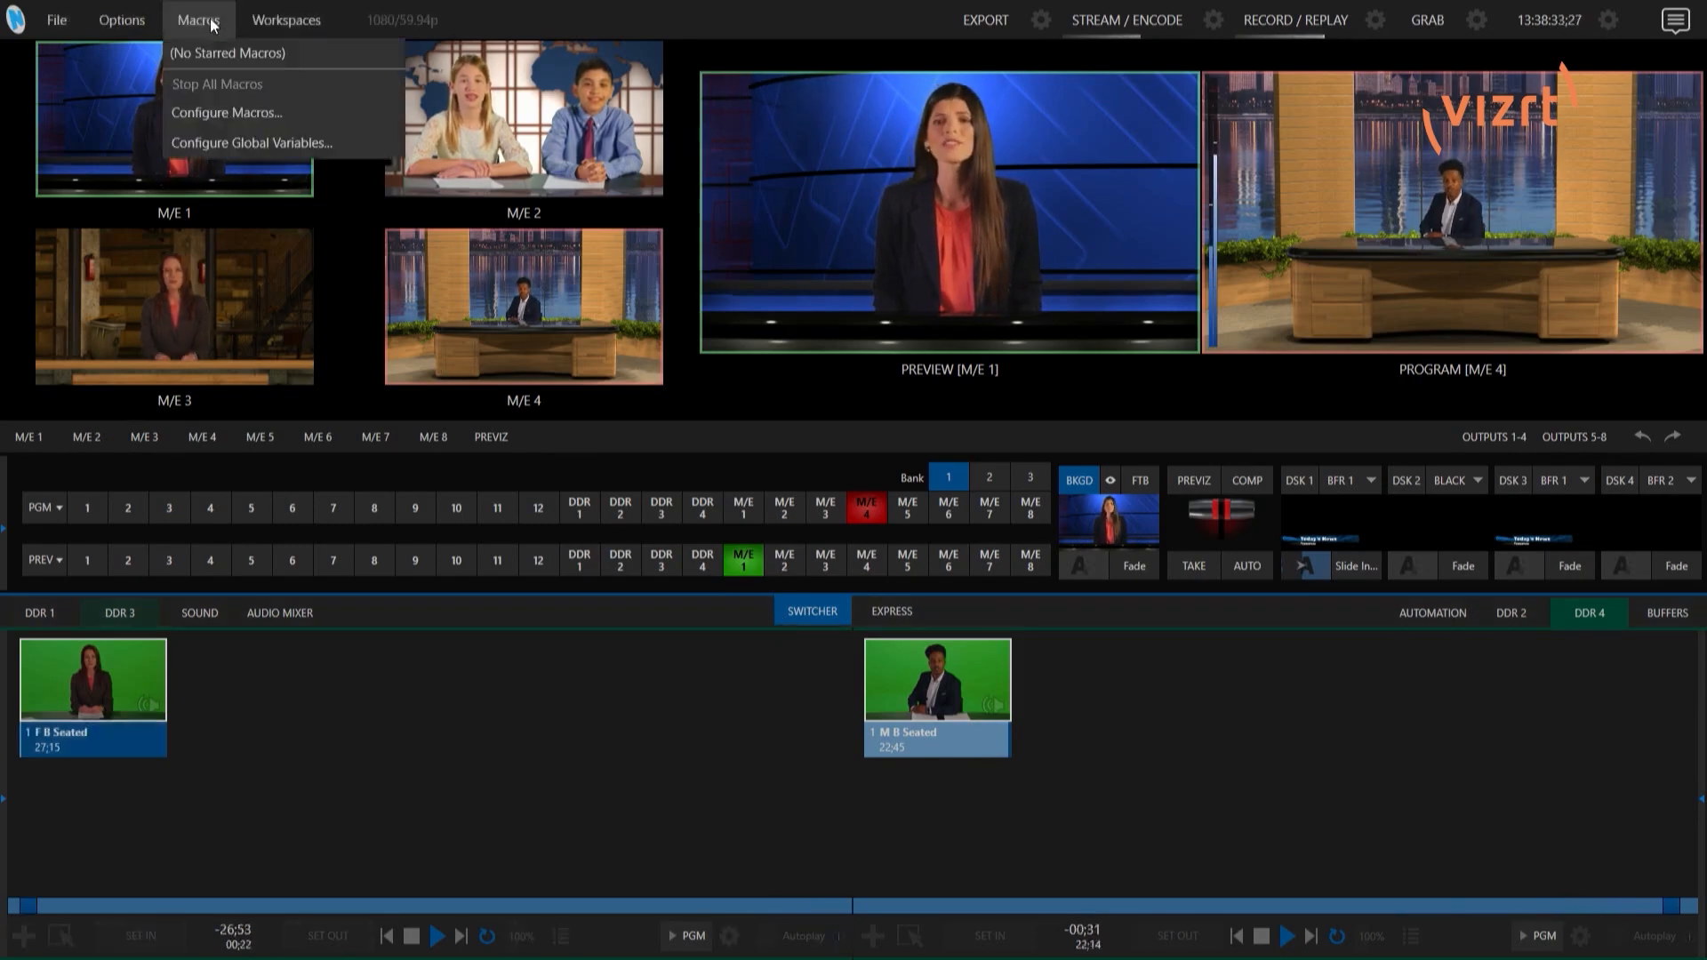
left_click(232, 114)
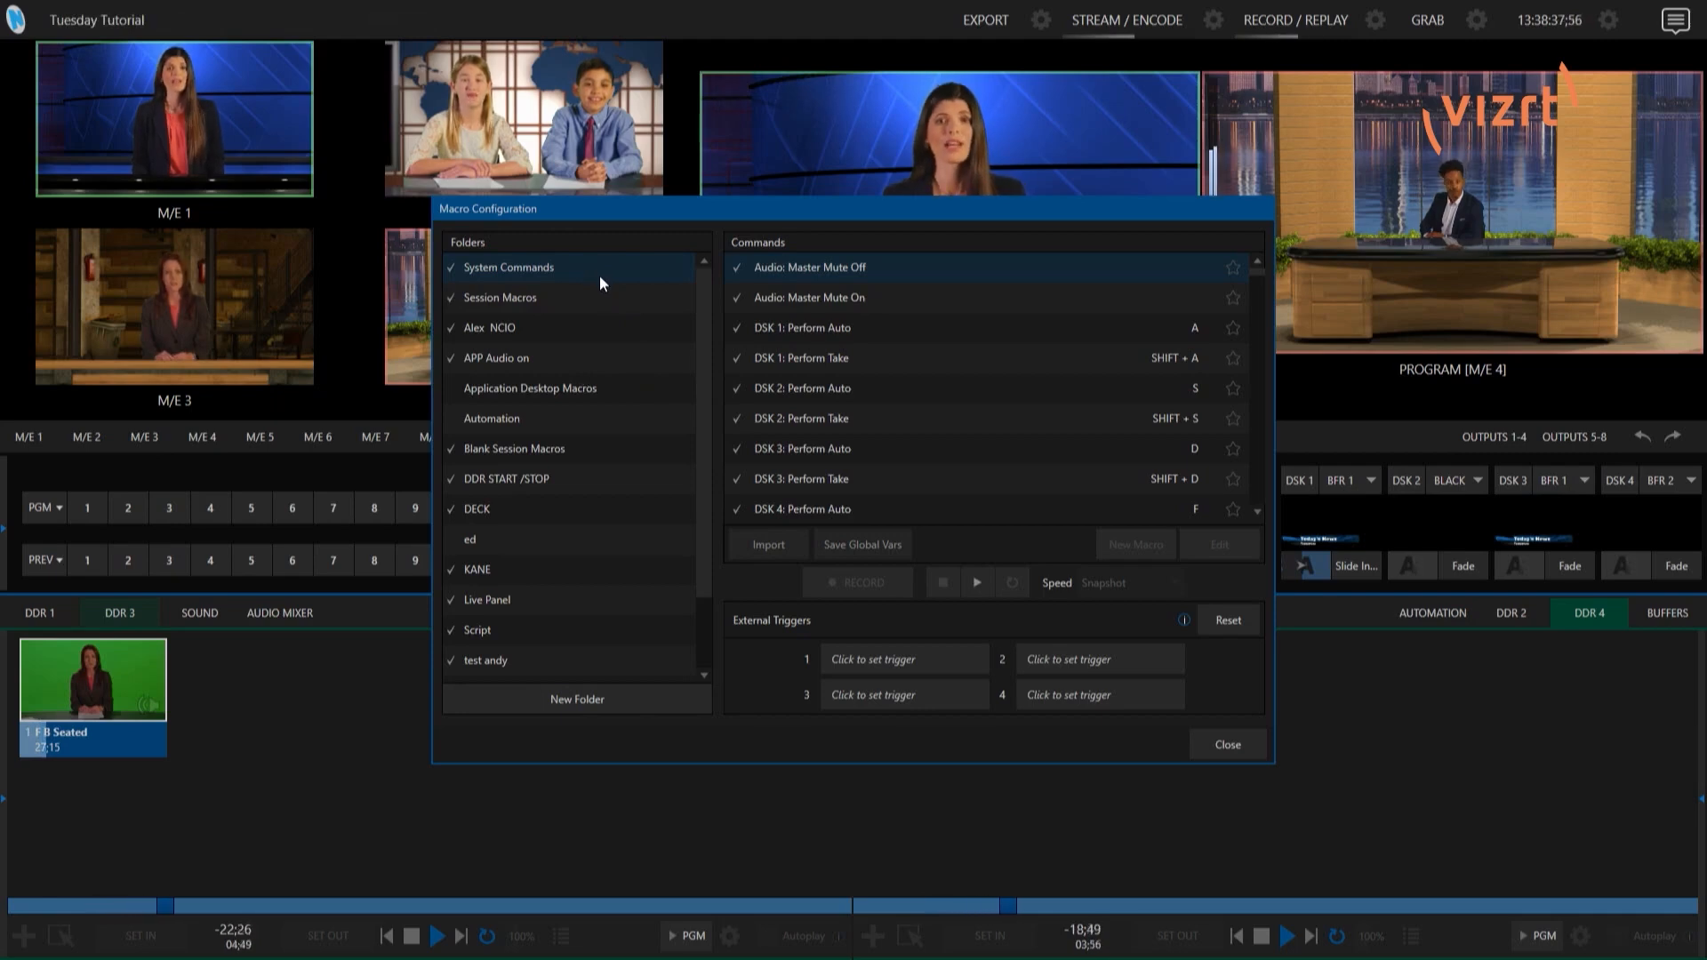
left_click(569, 452)
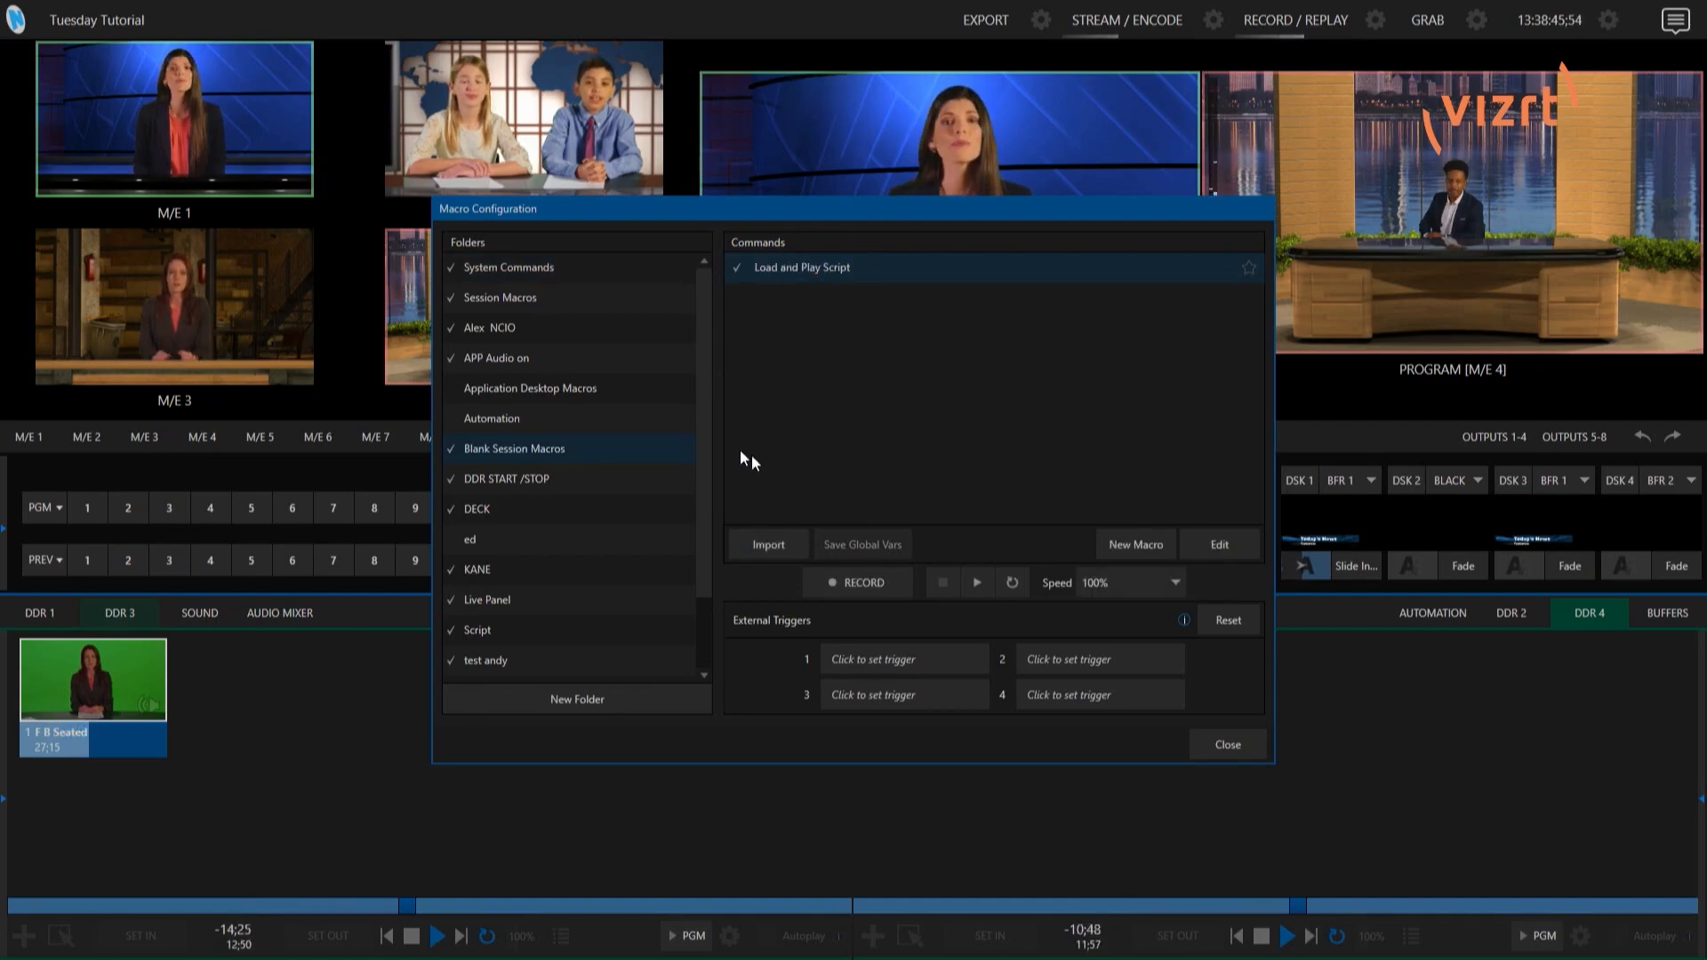
Play the Intro macro from Session Macros, with the macro window moved away from the program view
left_click(577, 296)
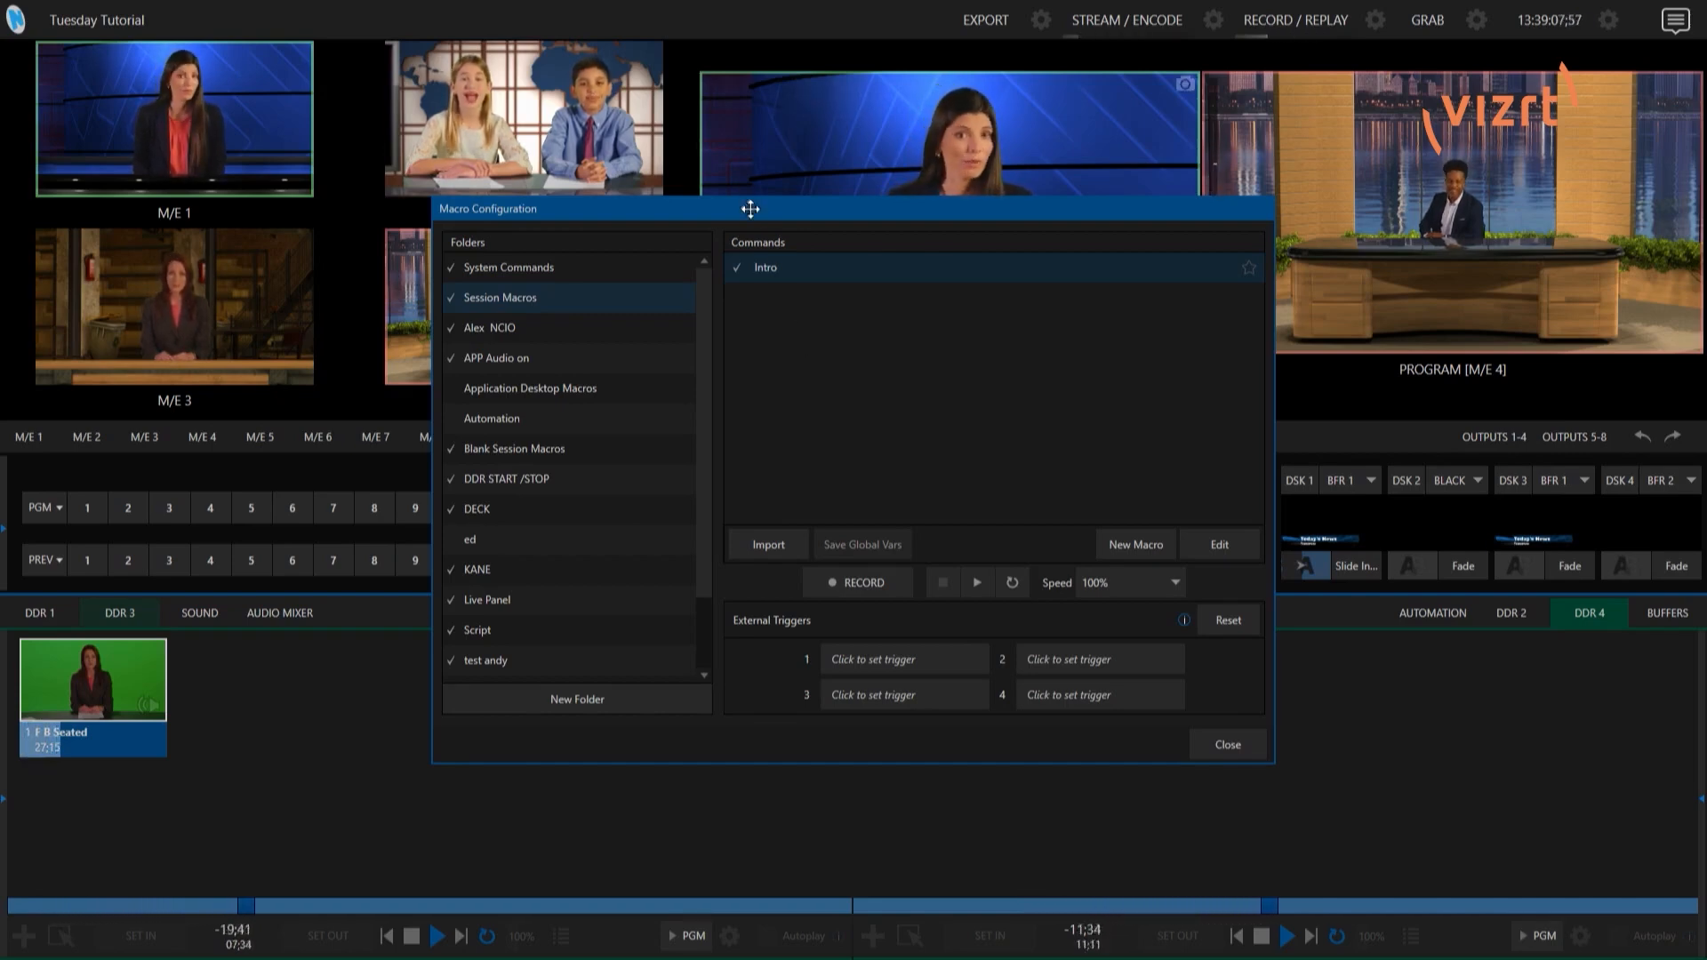
left_click_drag(771, 210, 479, 175)
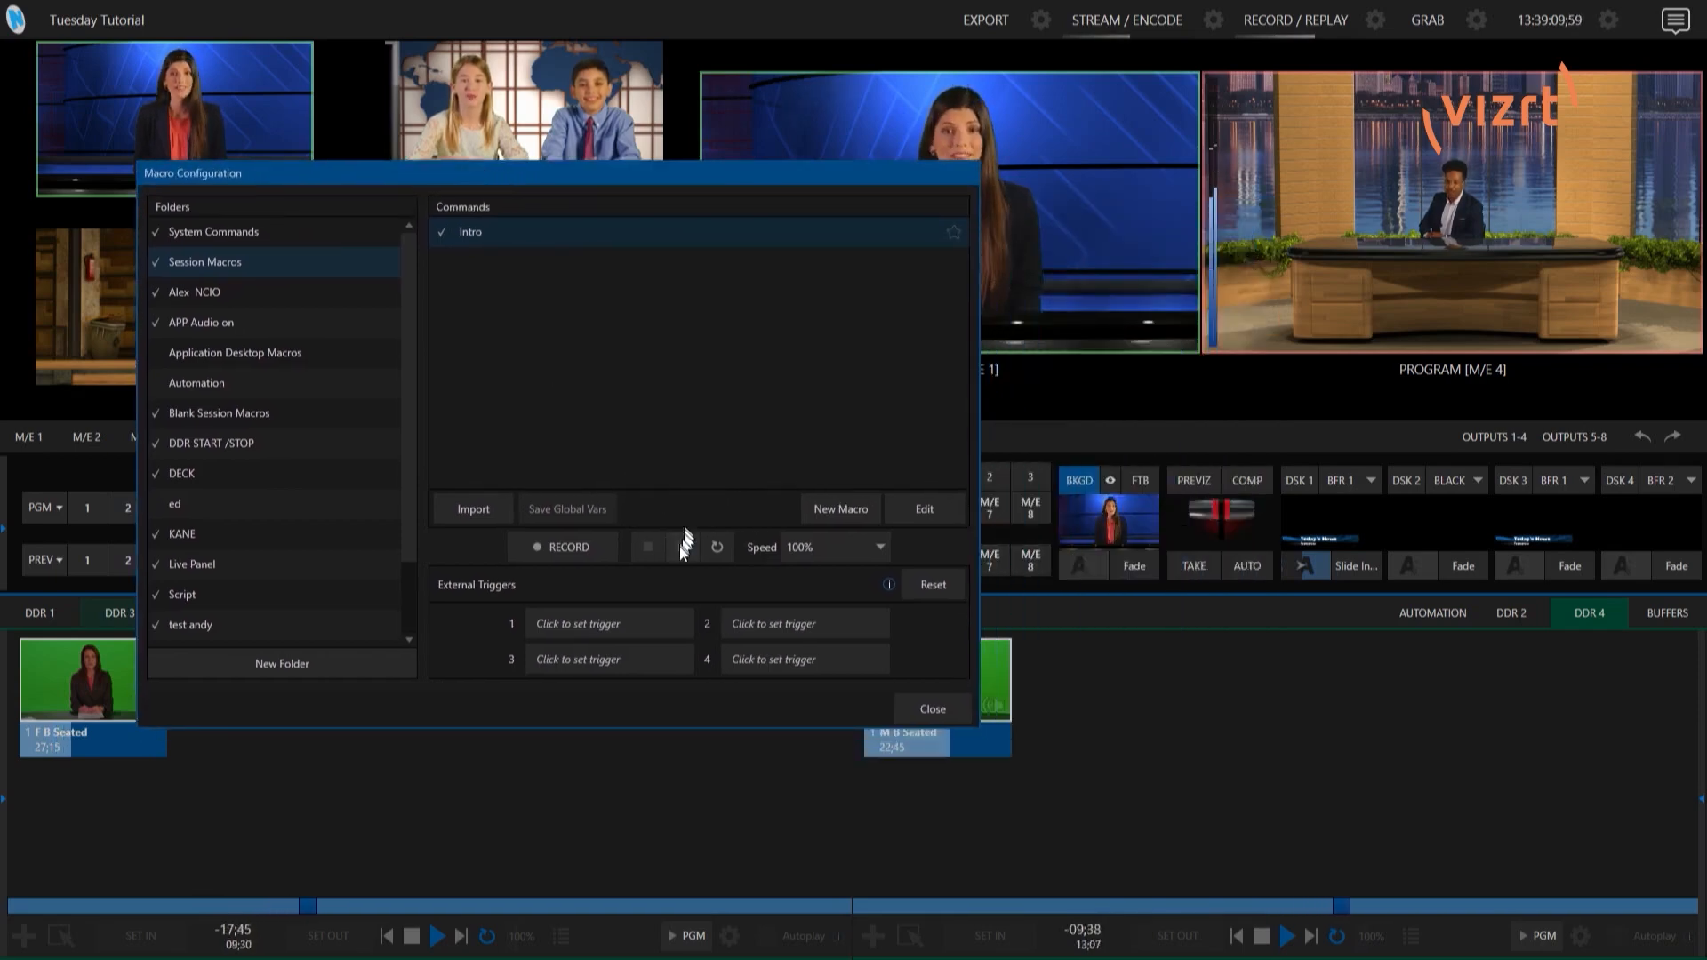
left_click(681, 548)
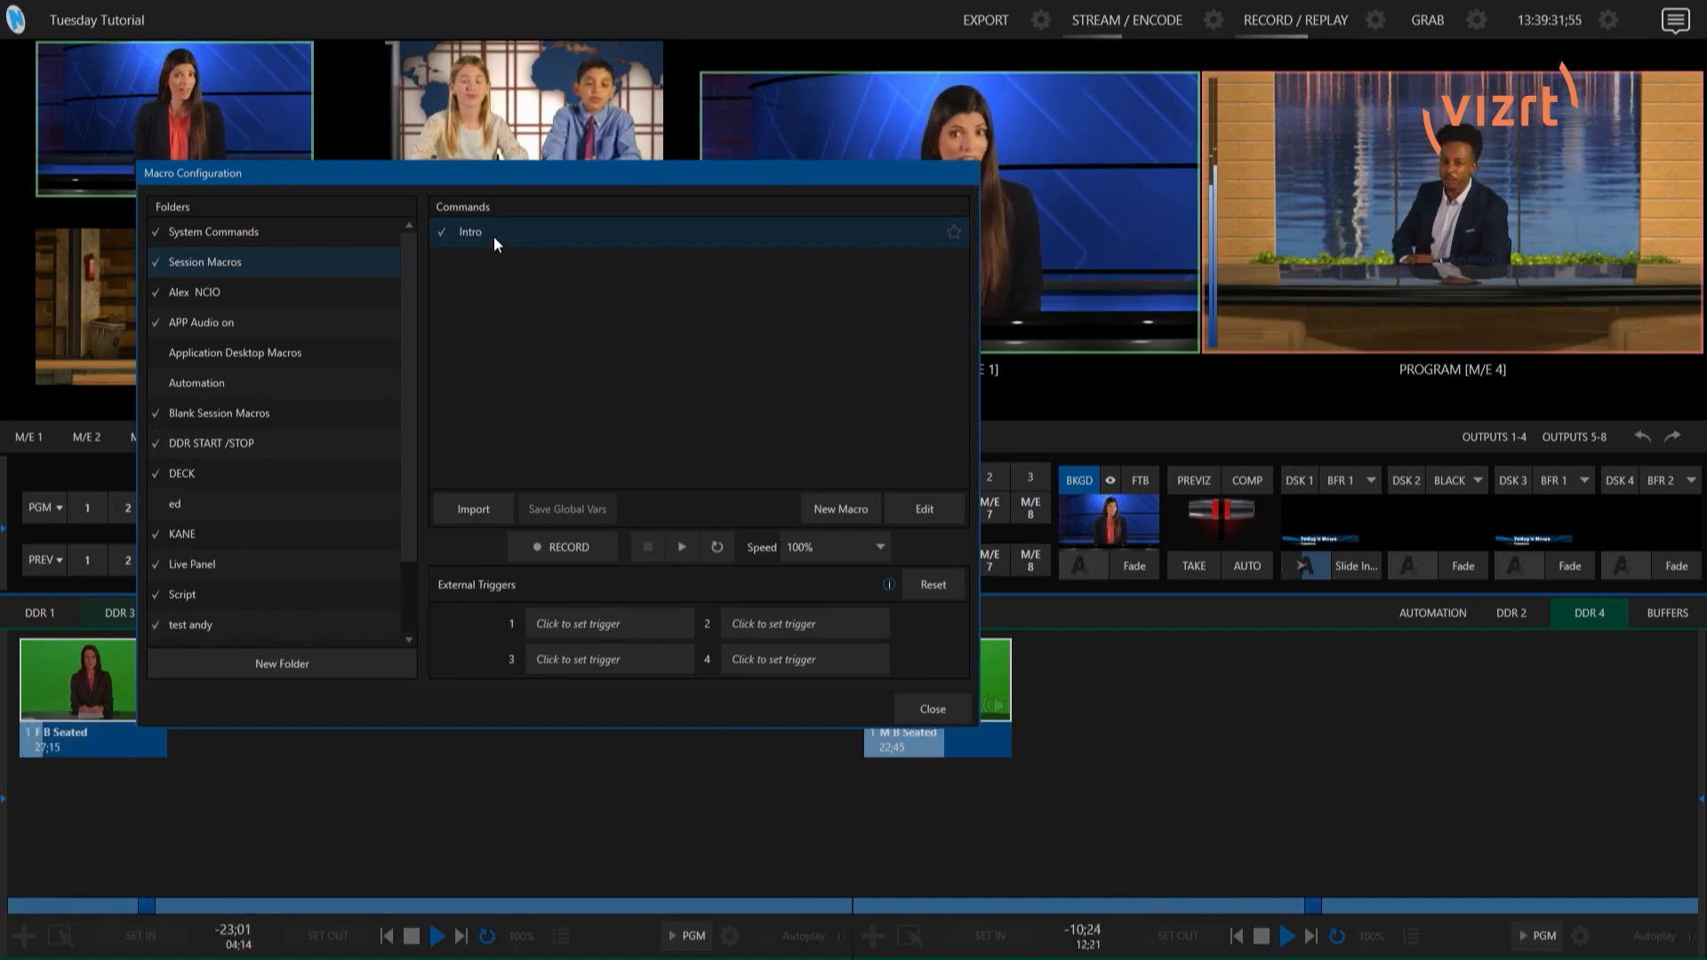
Copy the Intro macro from Session Macros into the Blank Session Macros folder
right_click(521, 233)
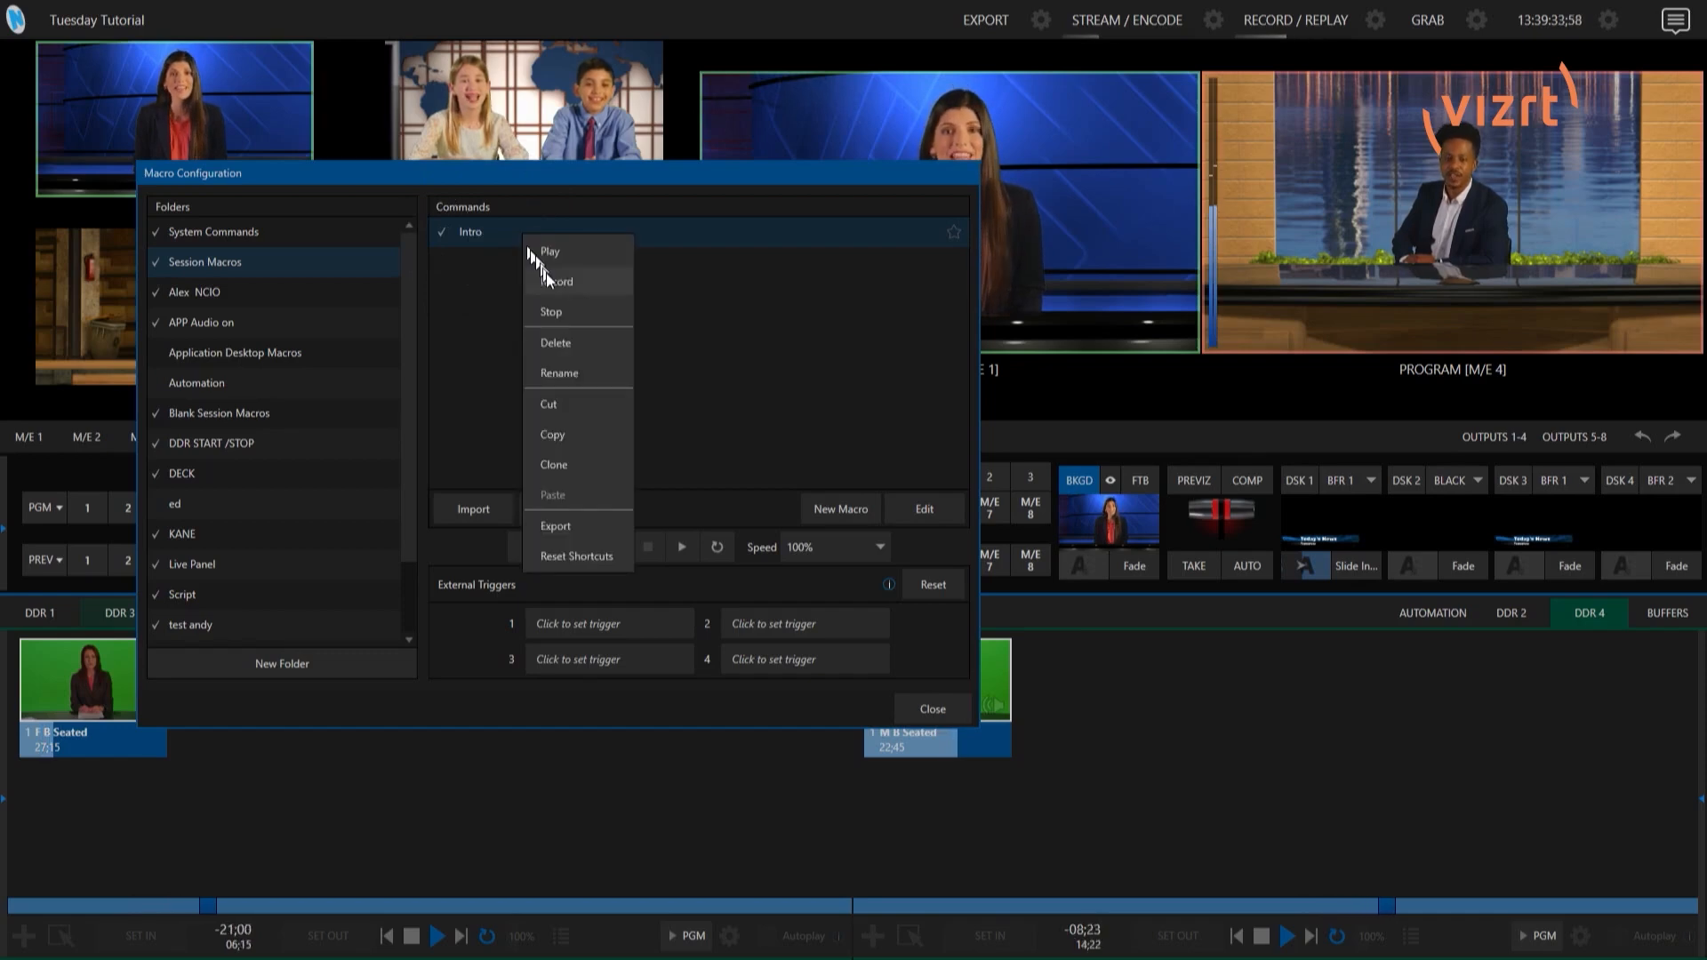
left_click(568, 437)
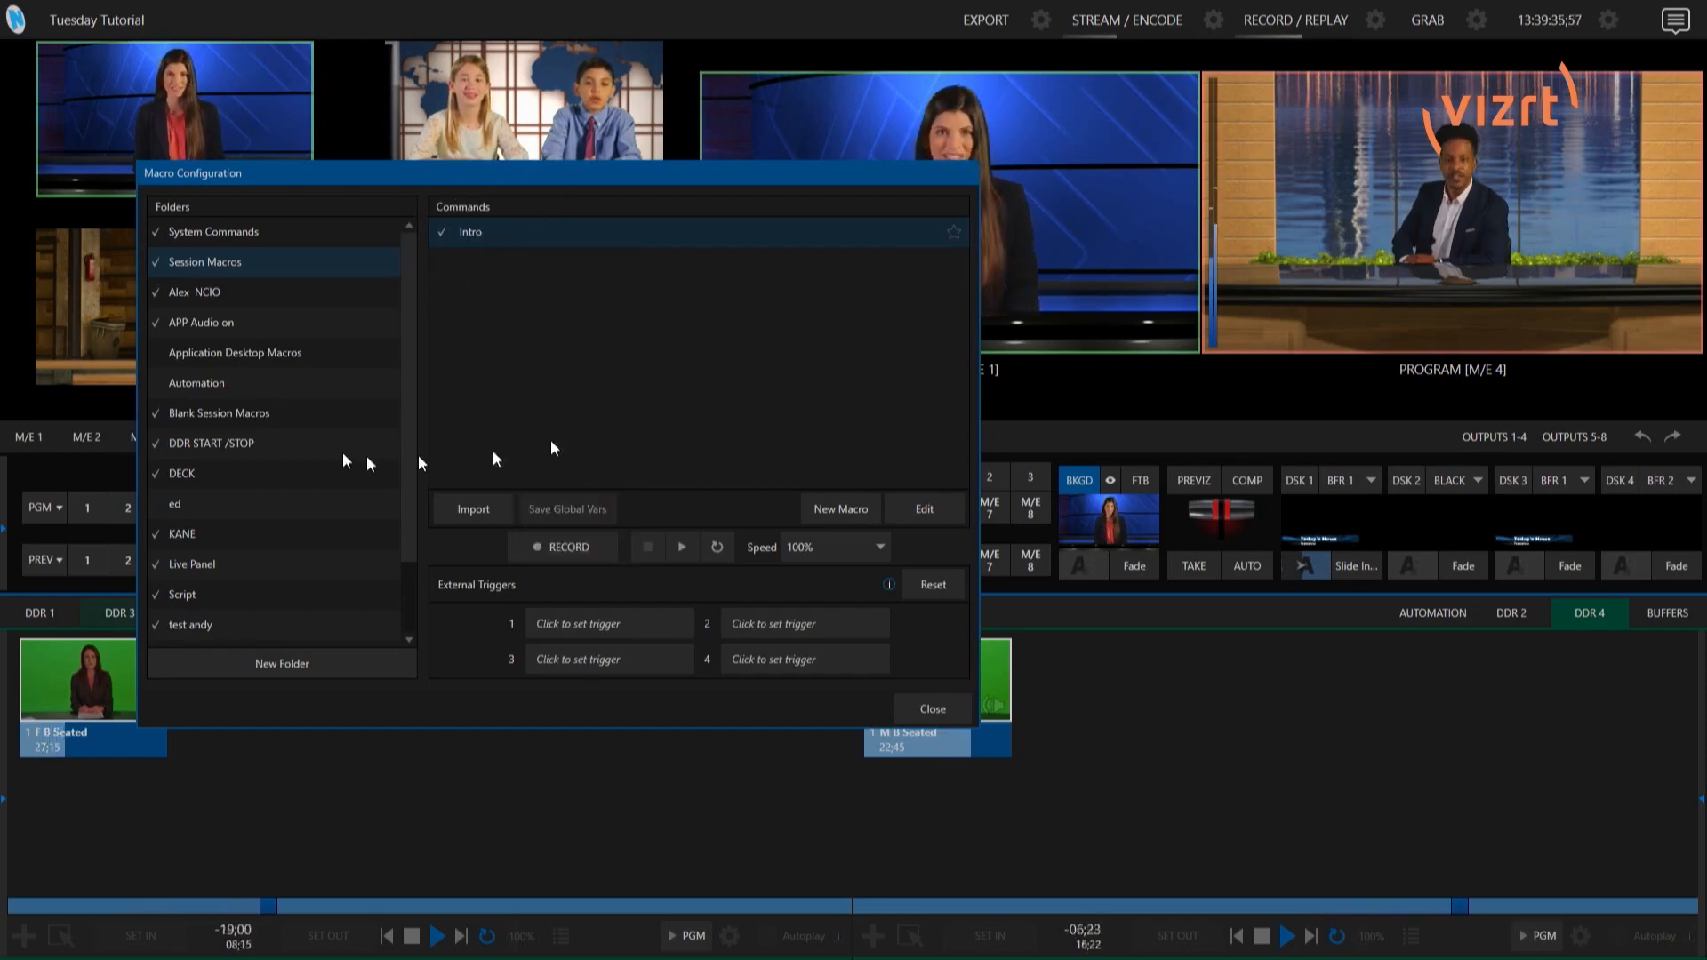
left_click(252, 413)
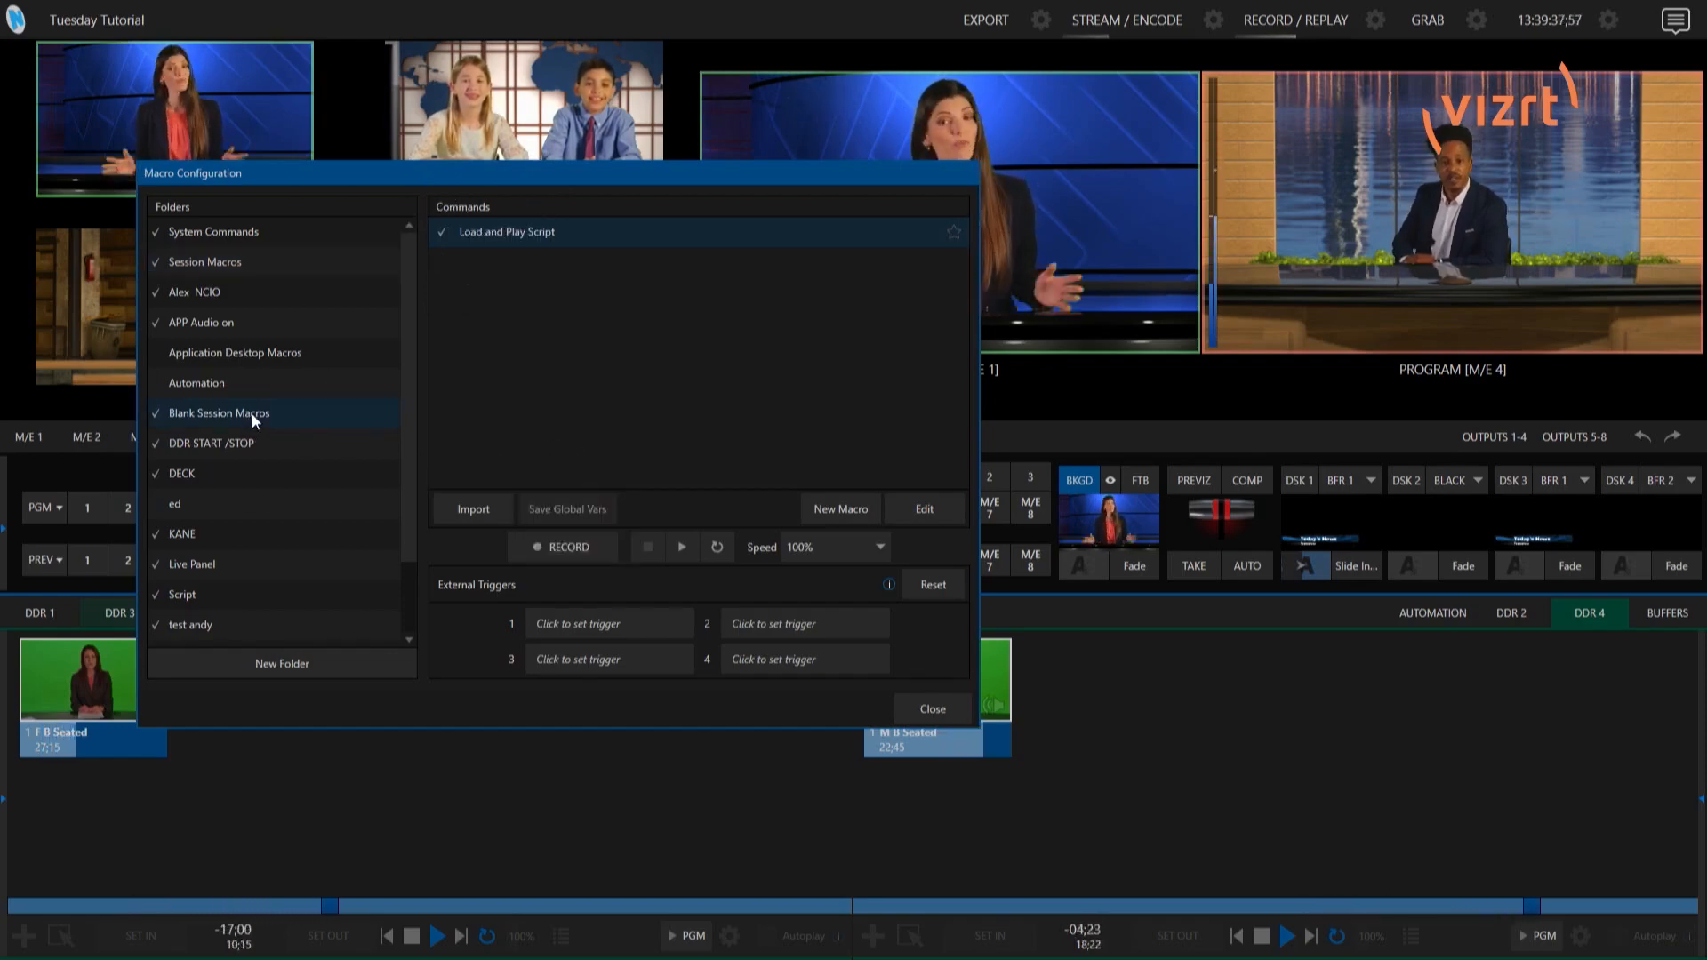
right_click(579, 388)
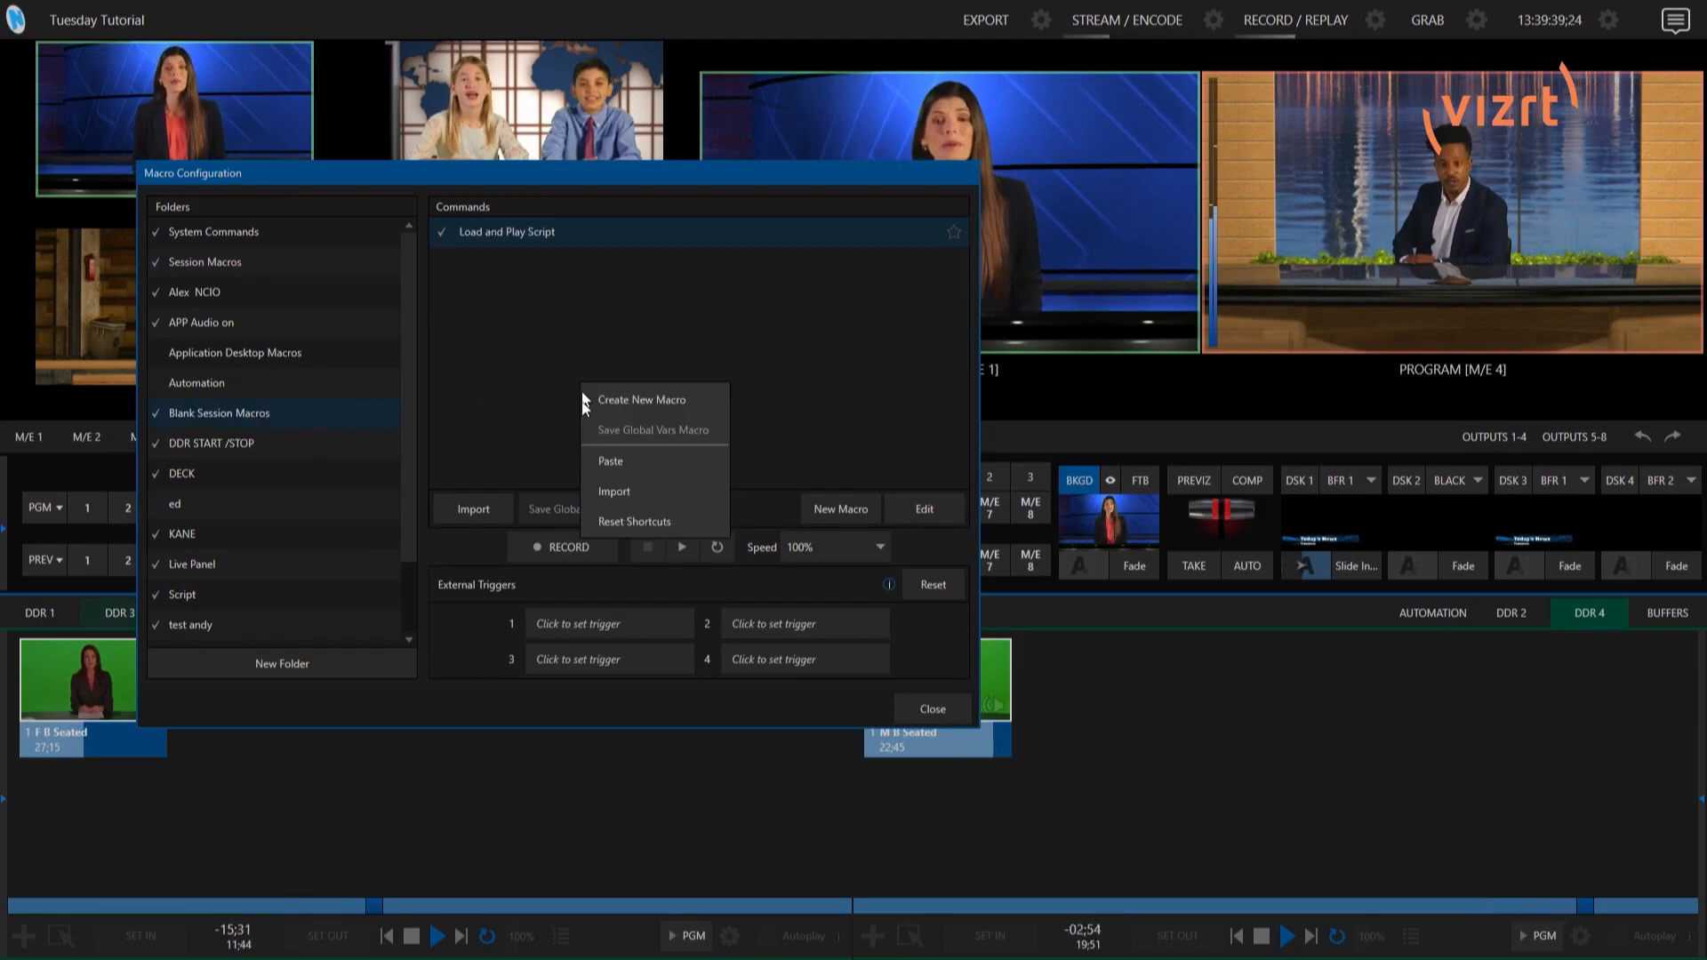
left_click(621, 462)
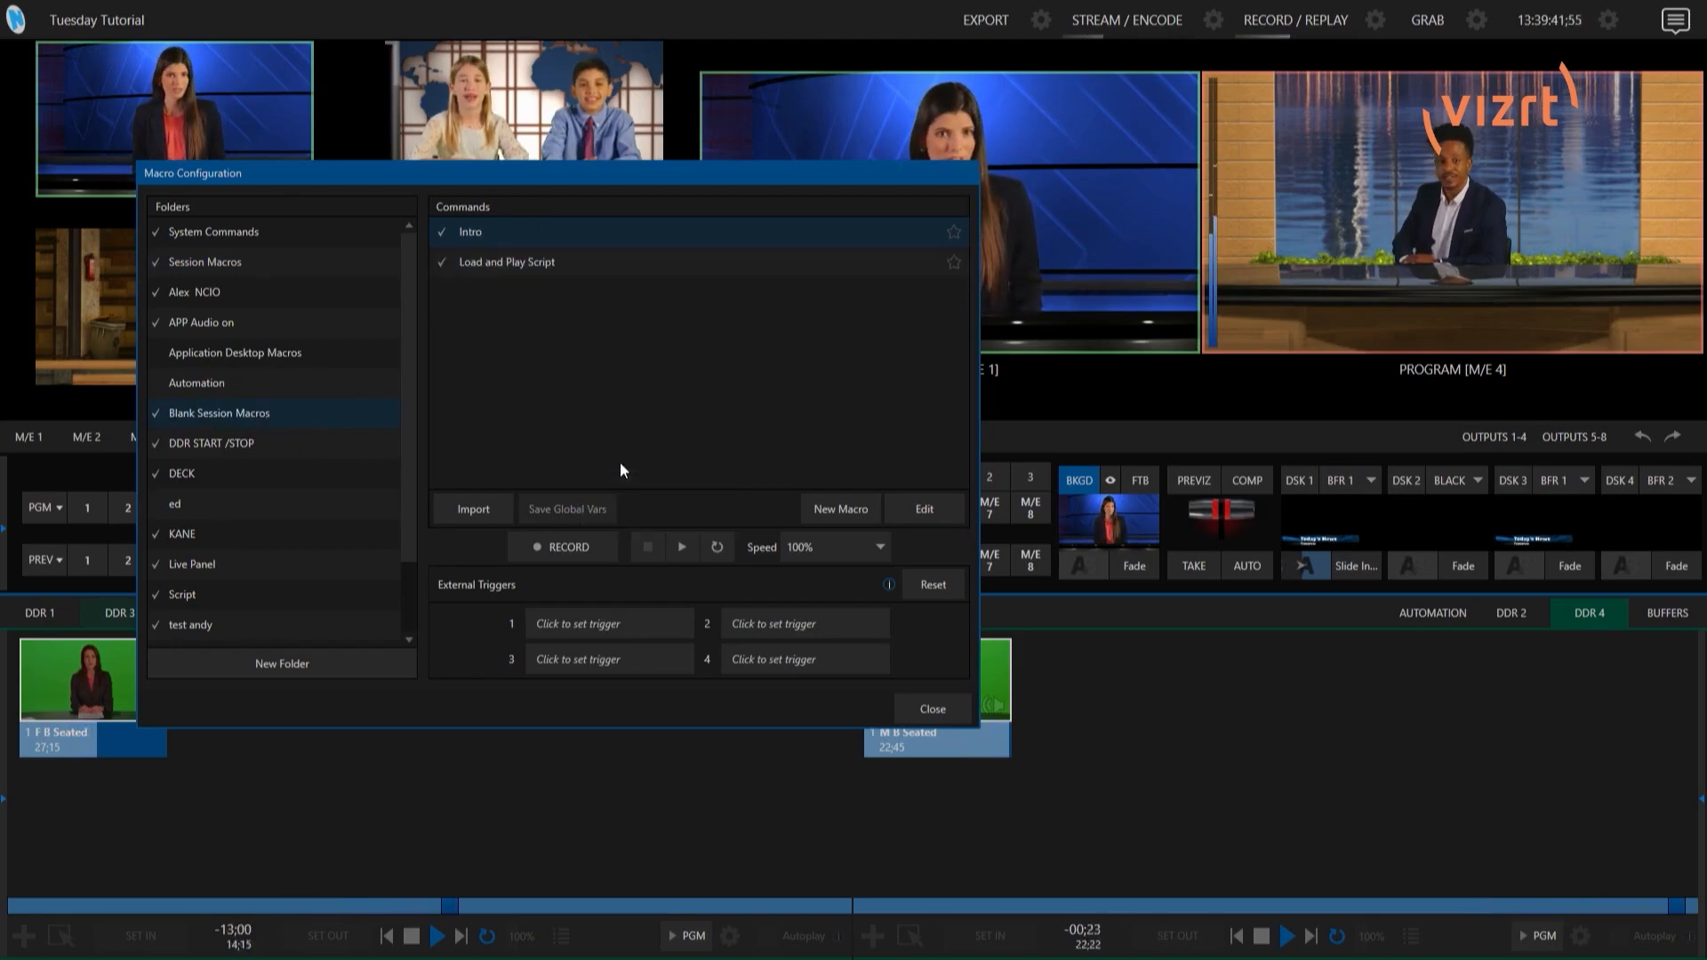
left_click(503, 233)
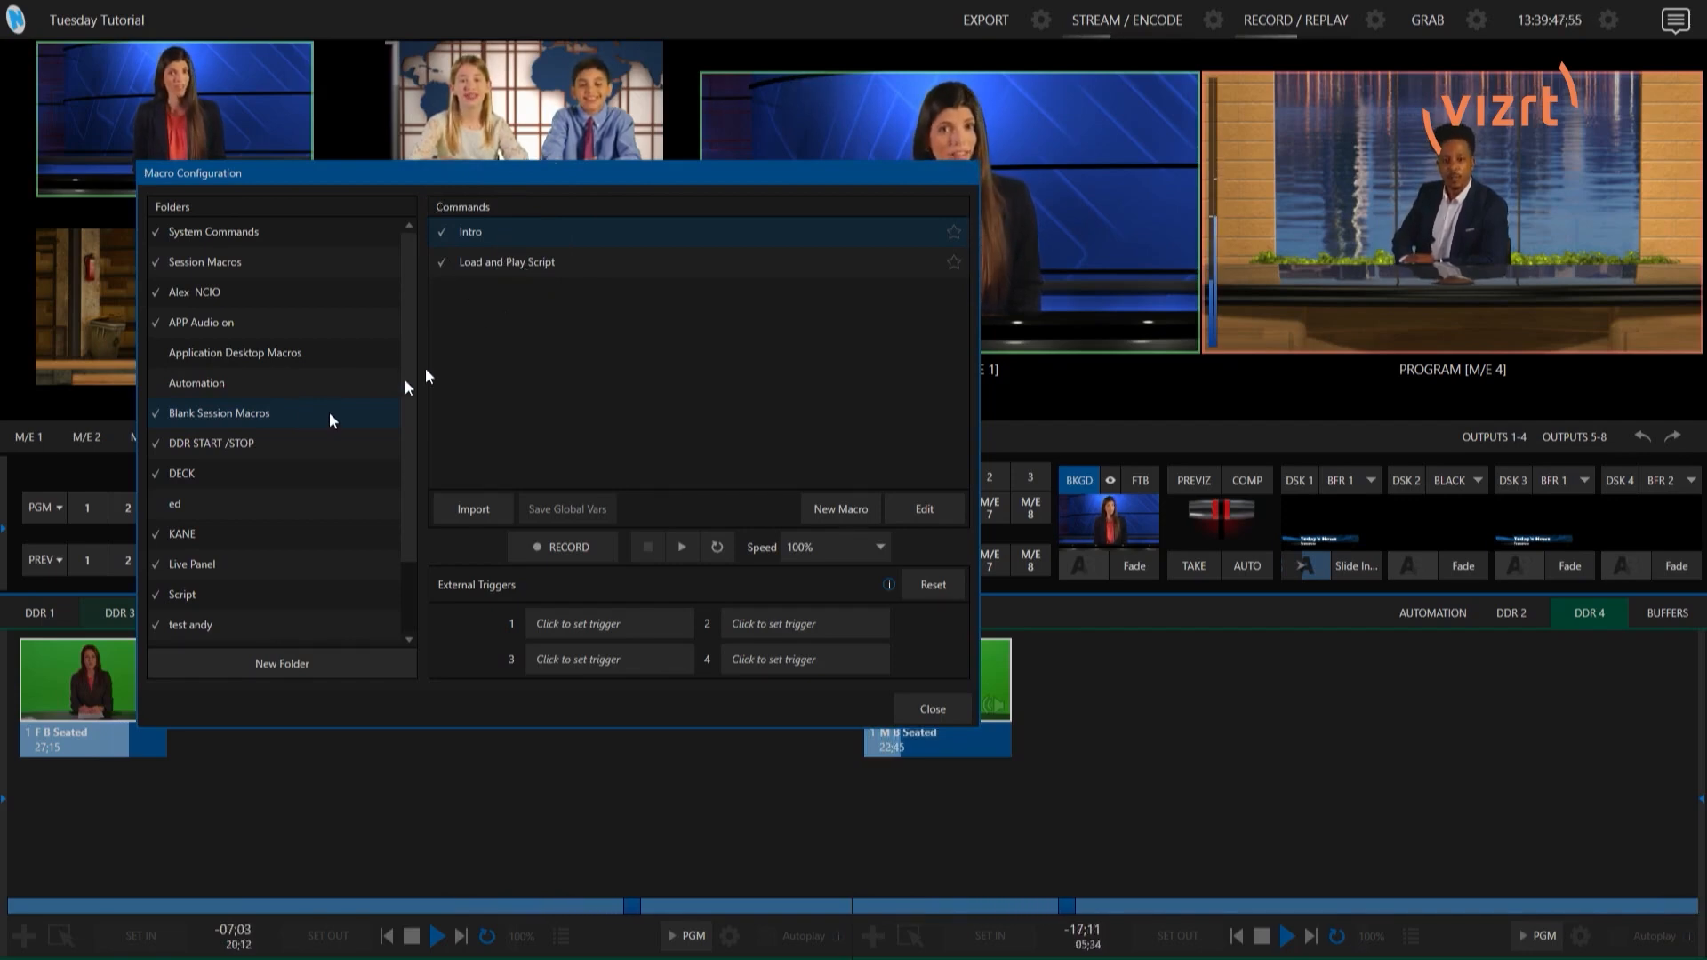
Play Load and Play Script from Blank Session Macros, and move the macro window clear of the Automation script
left_click(573, 256)
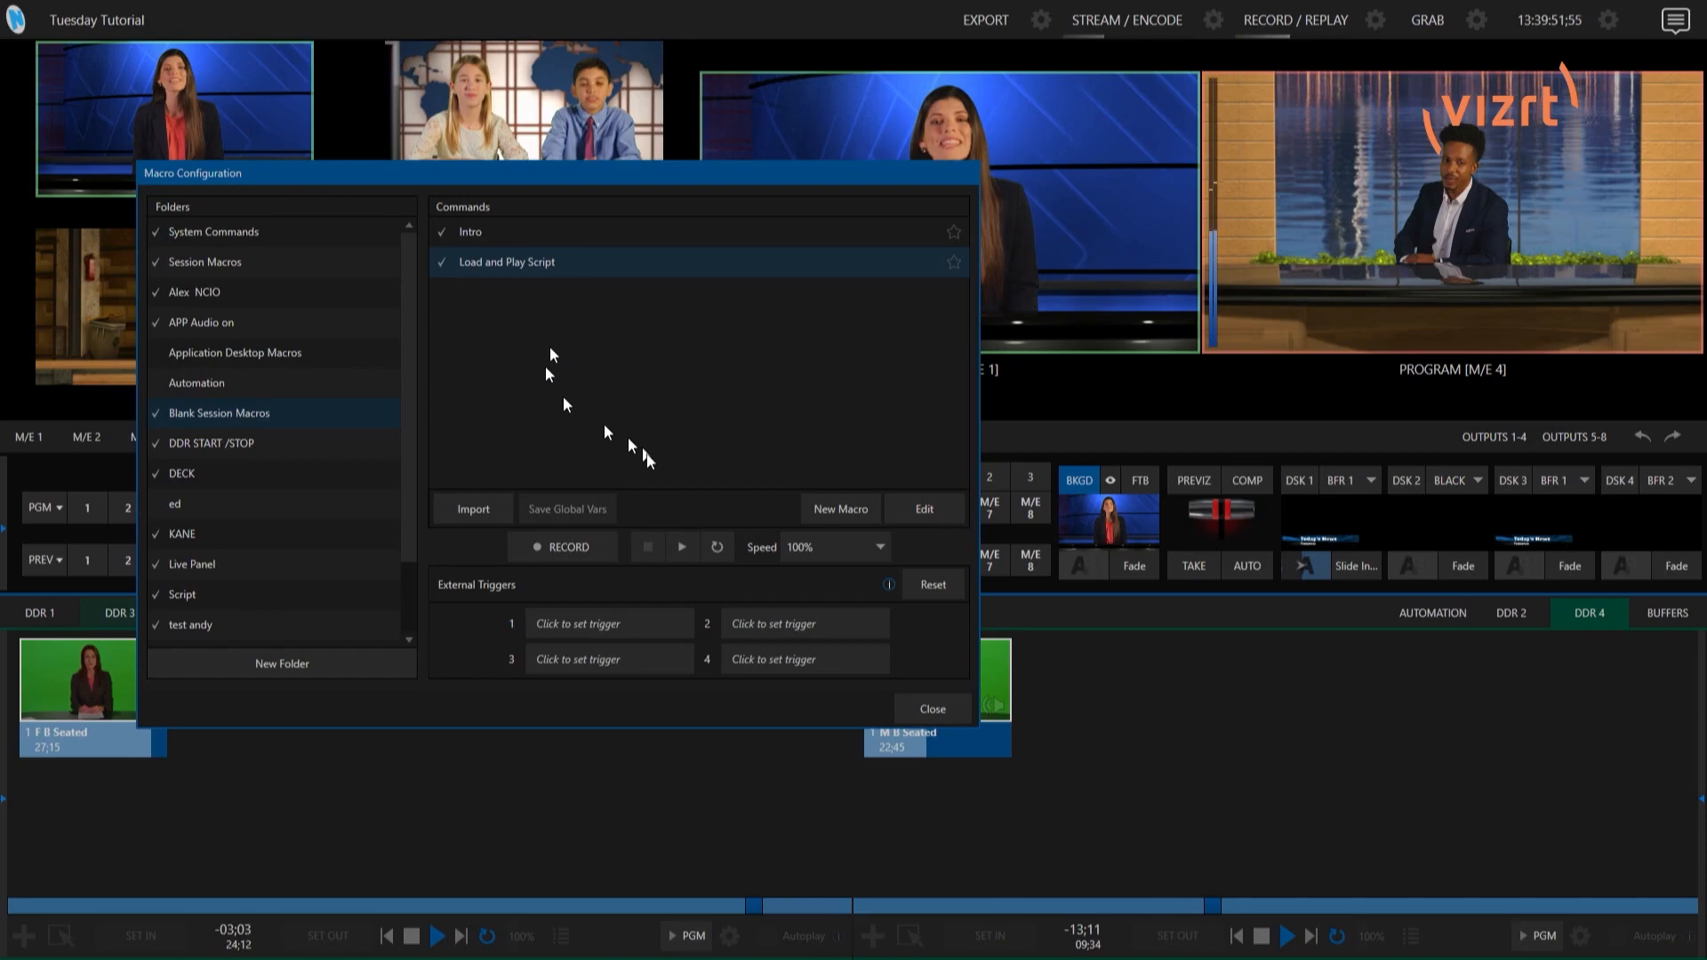
left_click(689, 553)
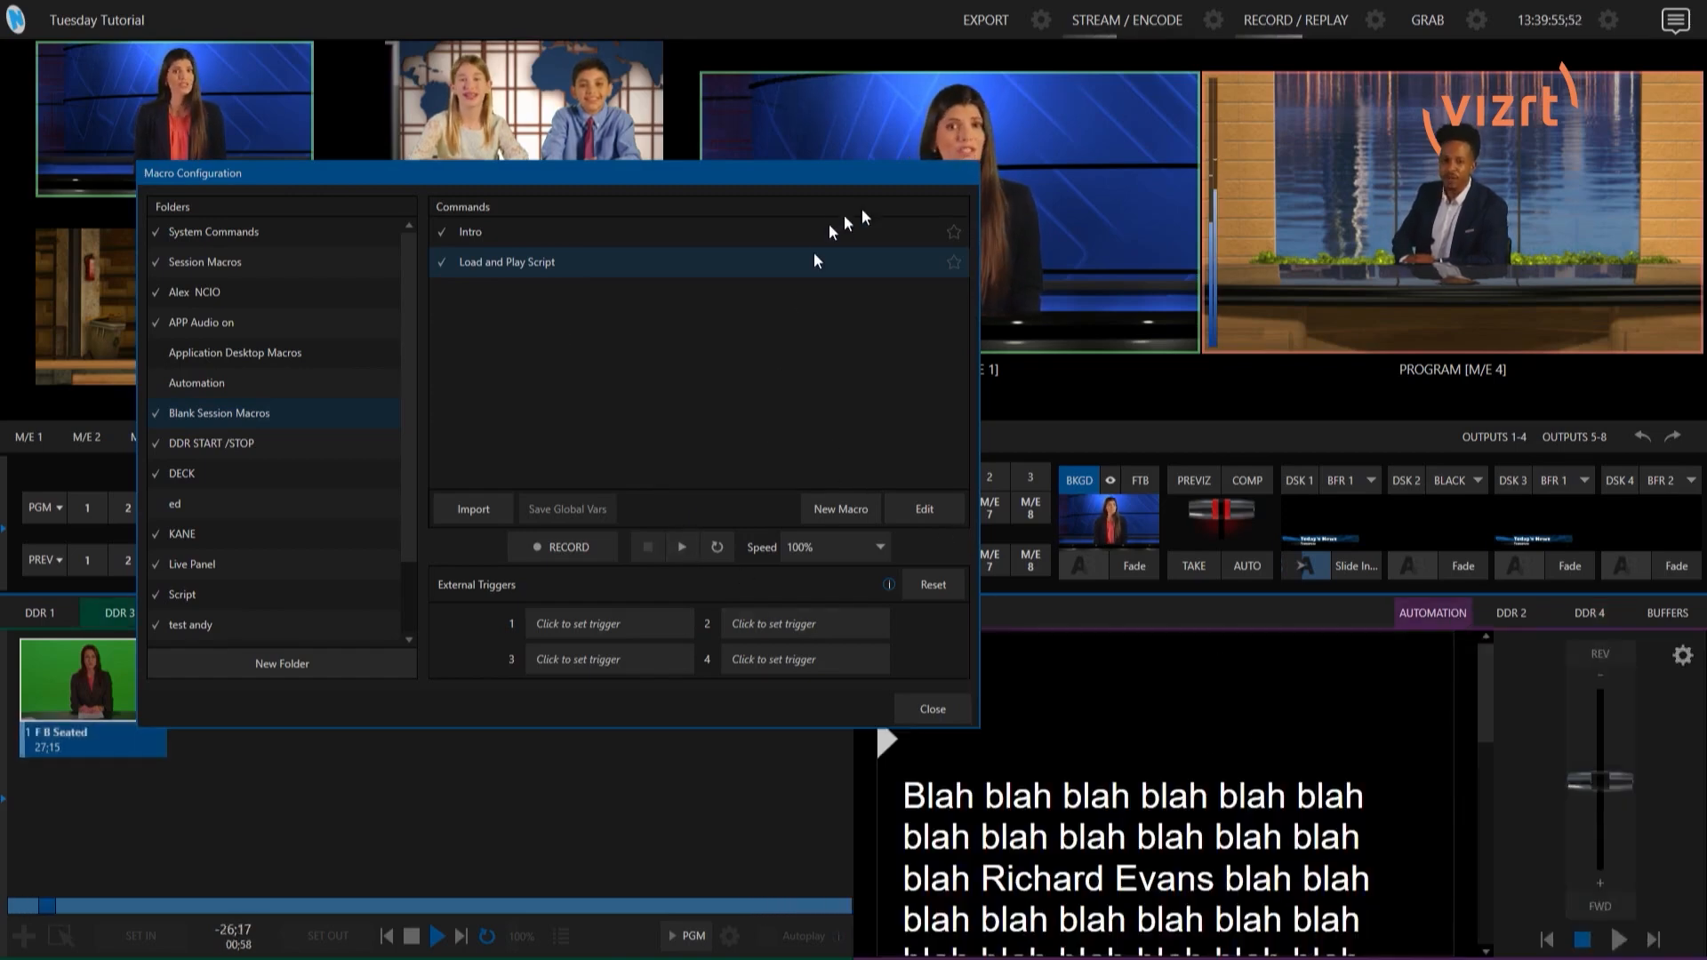
left_click_drag(852, 165, 733, 156)
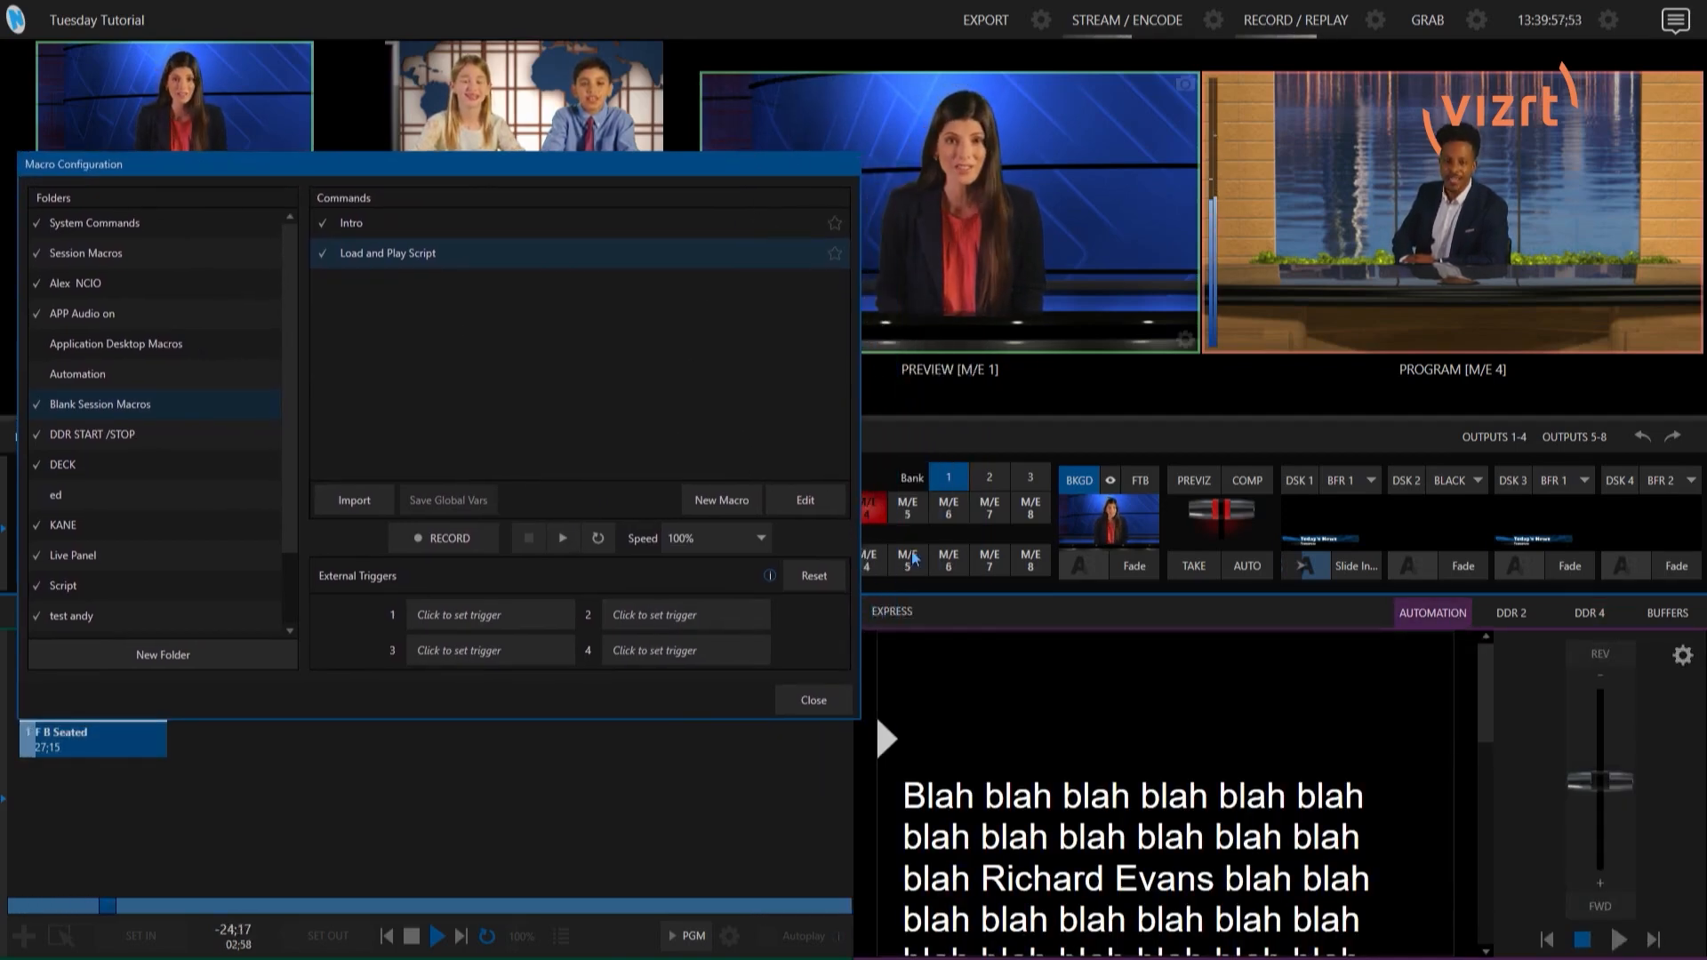
Unload the script from Automation, and replay the Load and Play Script macro from Blank Session Macros until the script is stopped
left_click(884, 654)
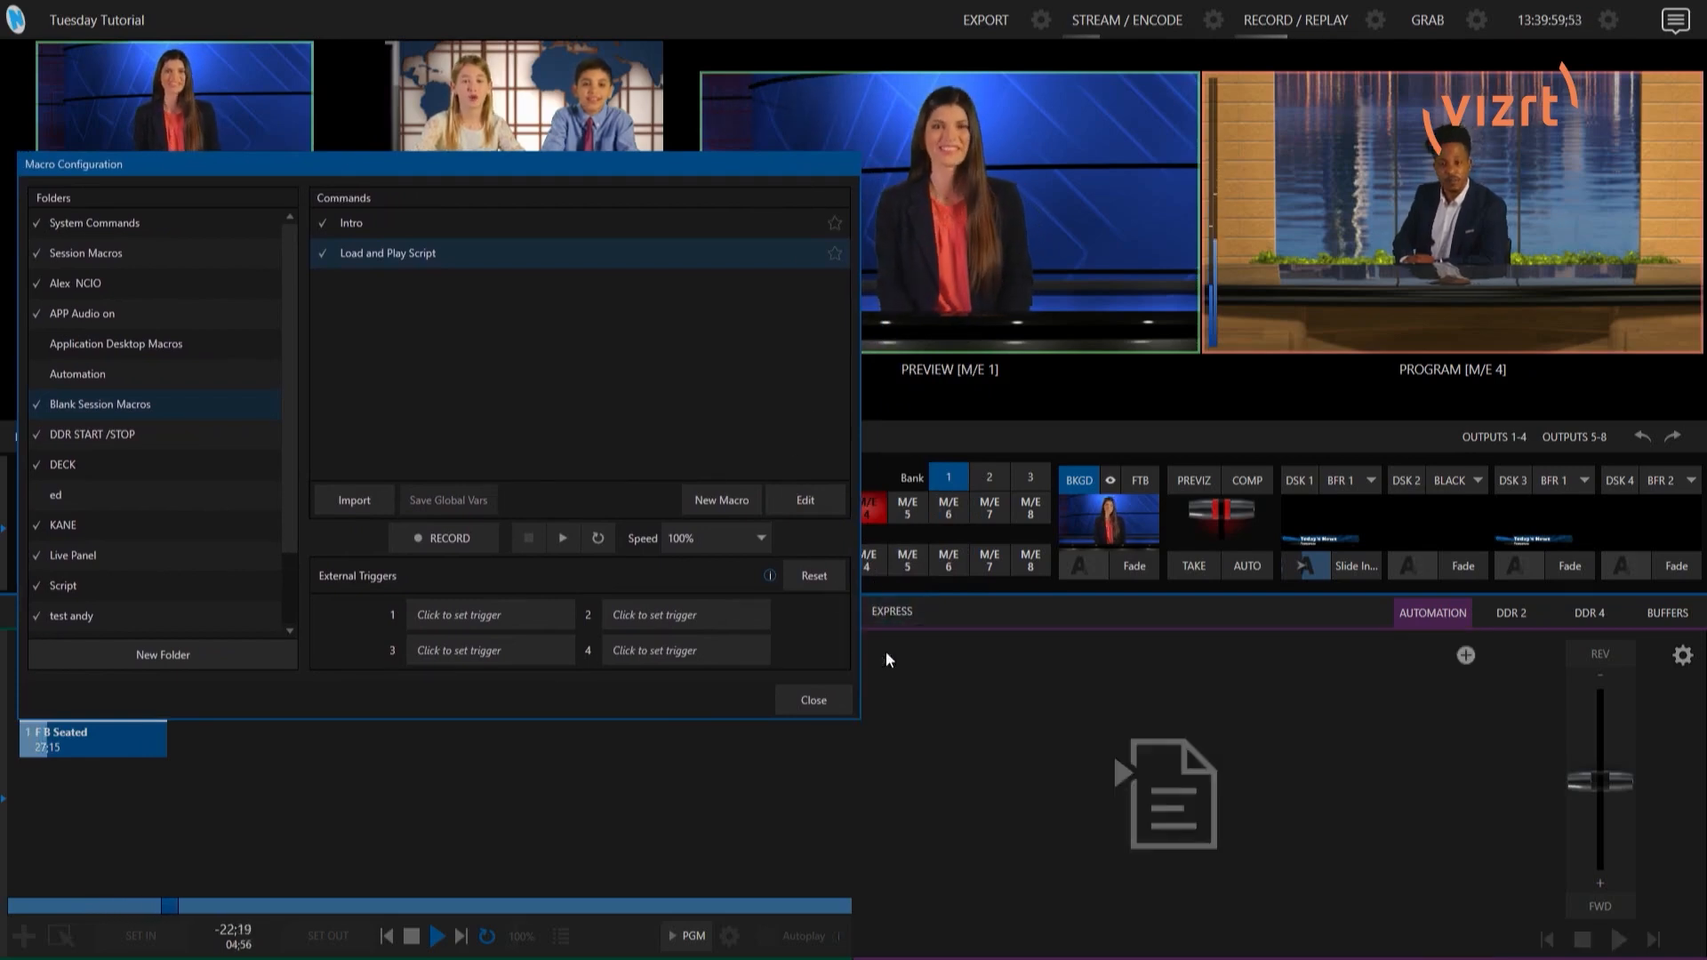
left_click(564, 543)
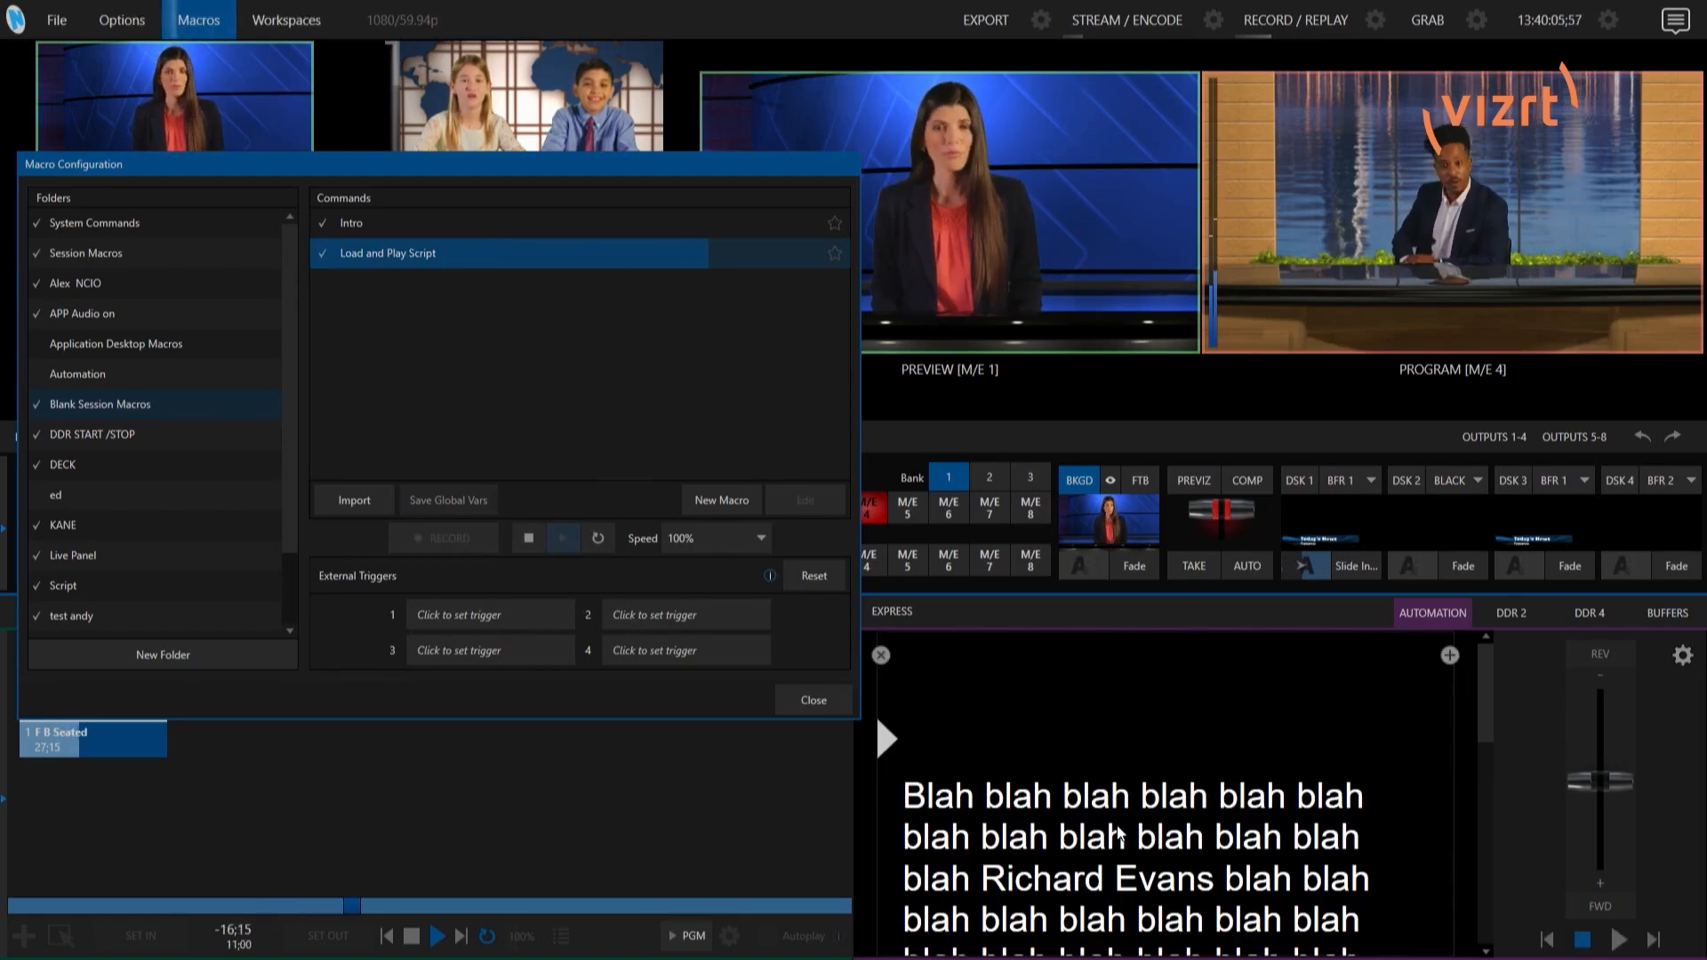
left_click(1584, 940)
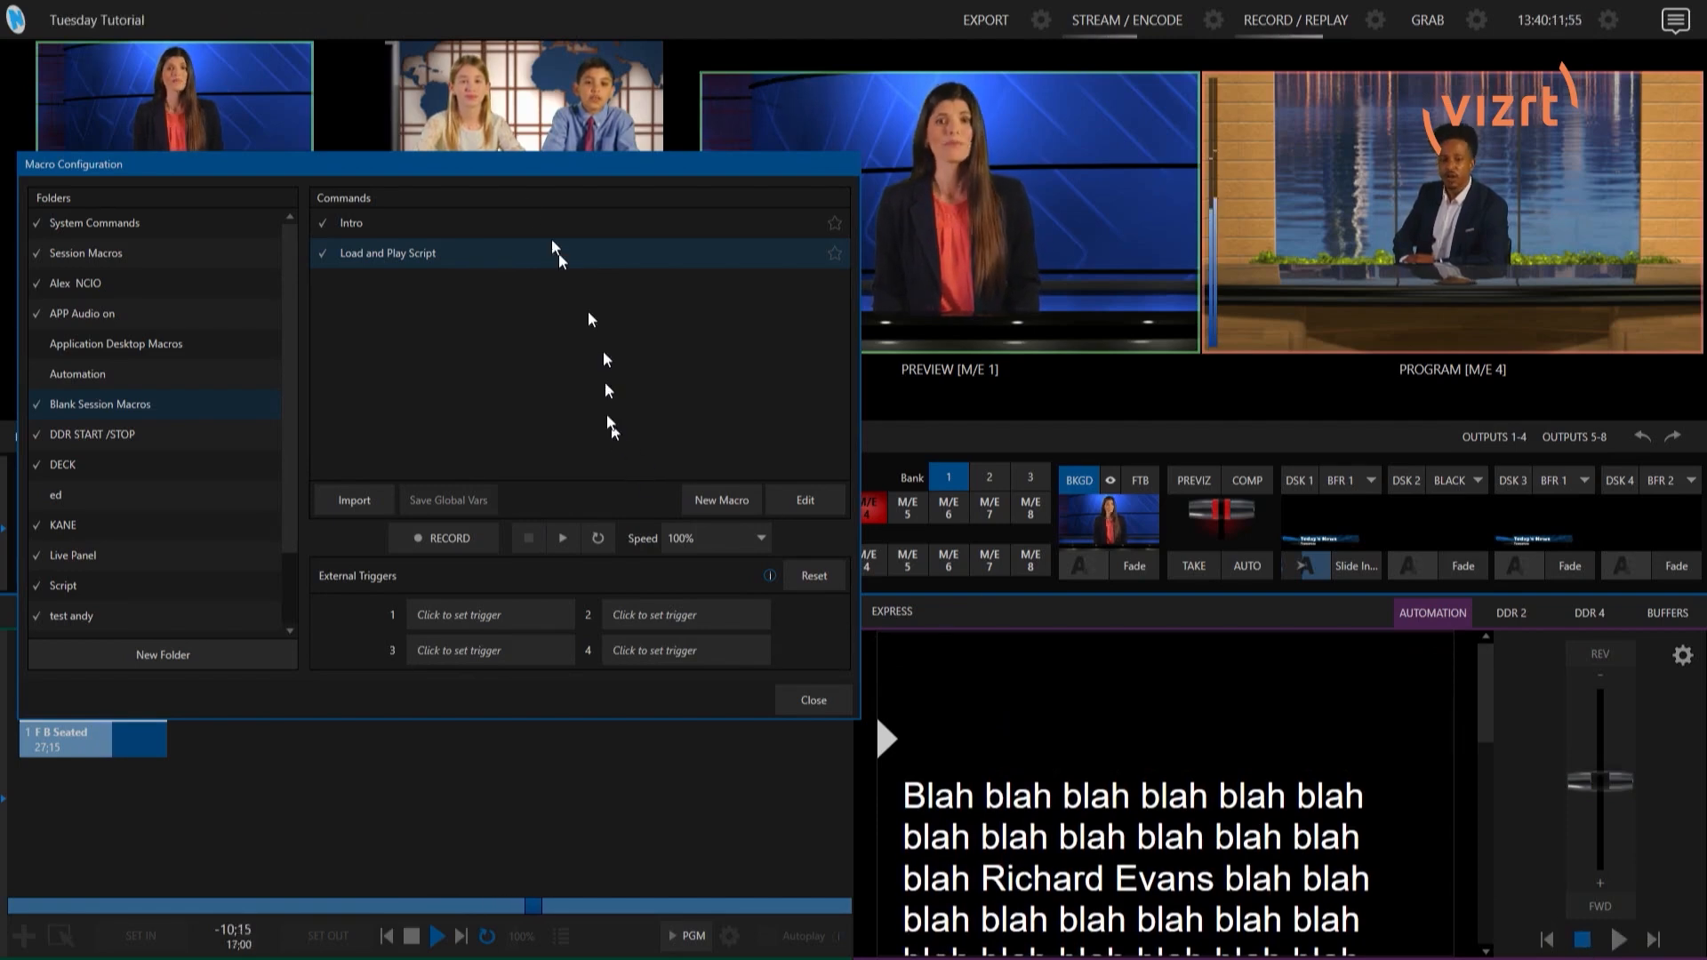
Export the whole Blank Session Macros folder to the Macros directory as an XDM file named Entire Folder
left_click_drag(528, 162, 890, 180)
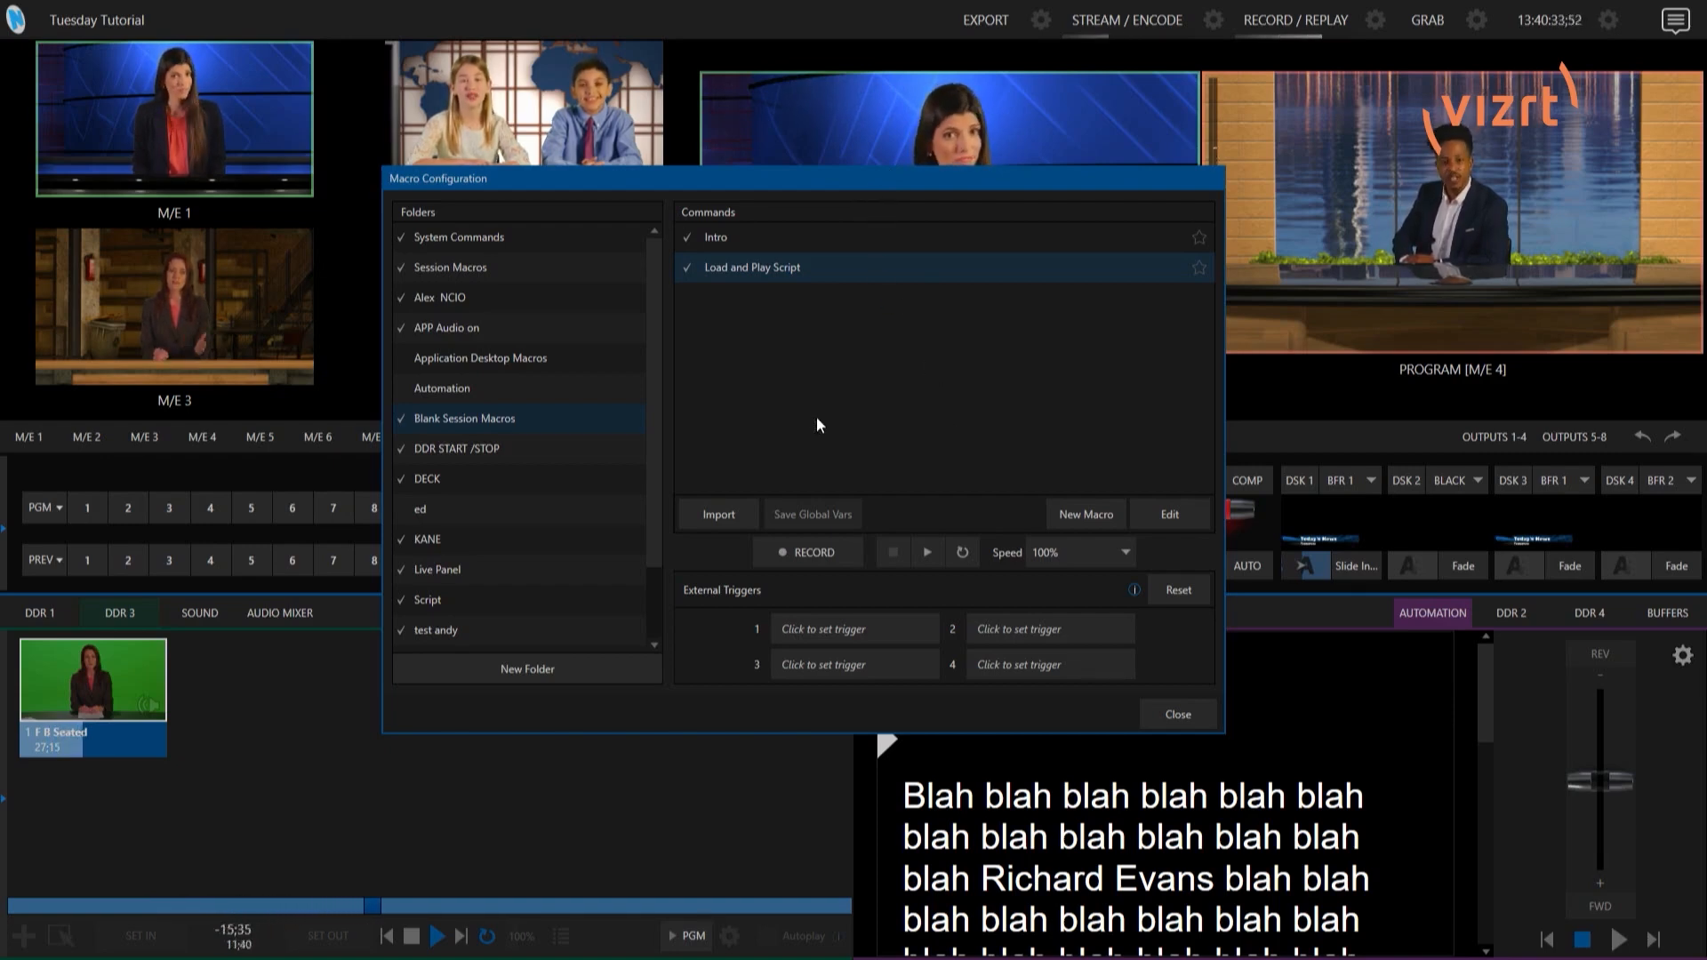
right_click(530, 428)
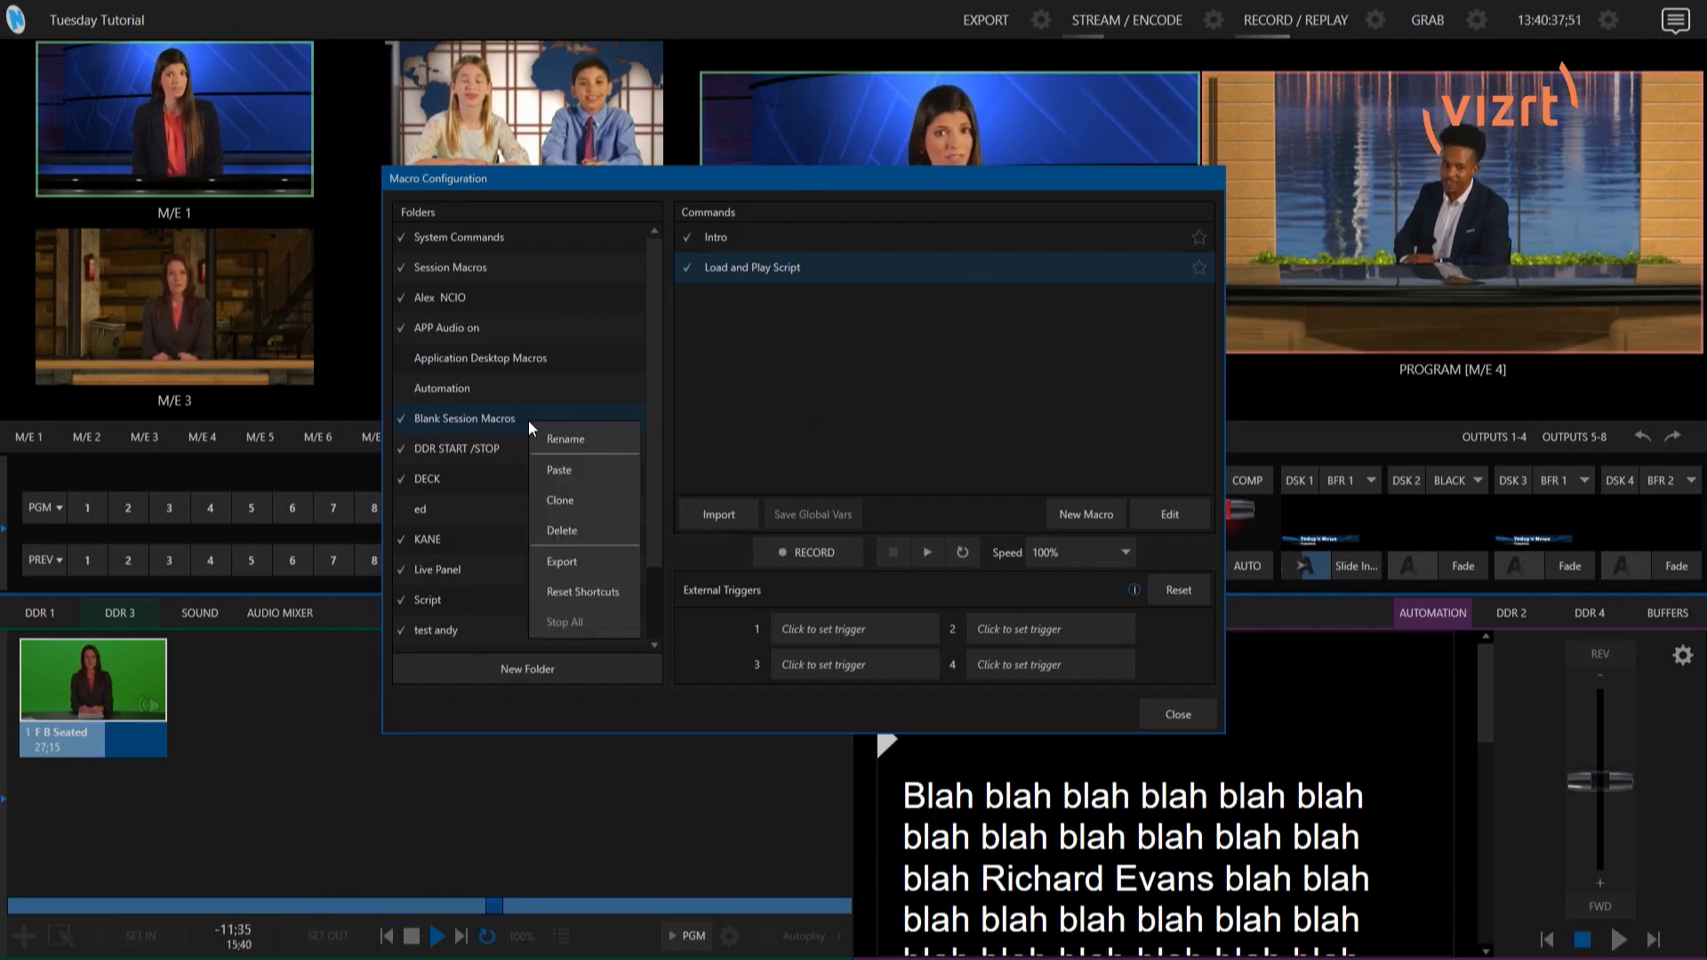
left_click(565, 560)
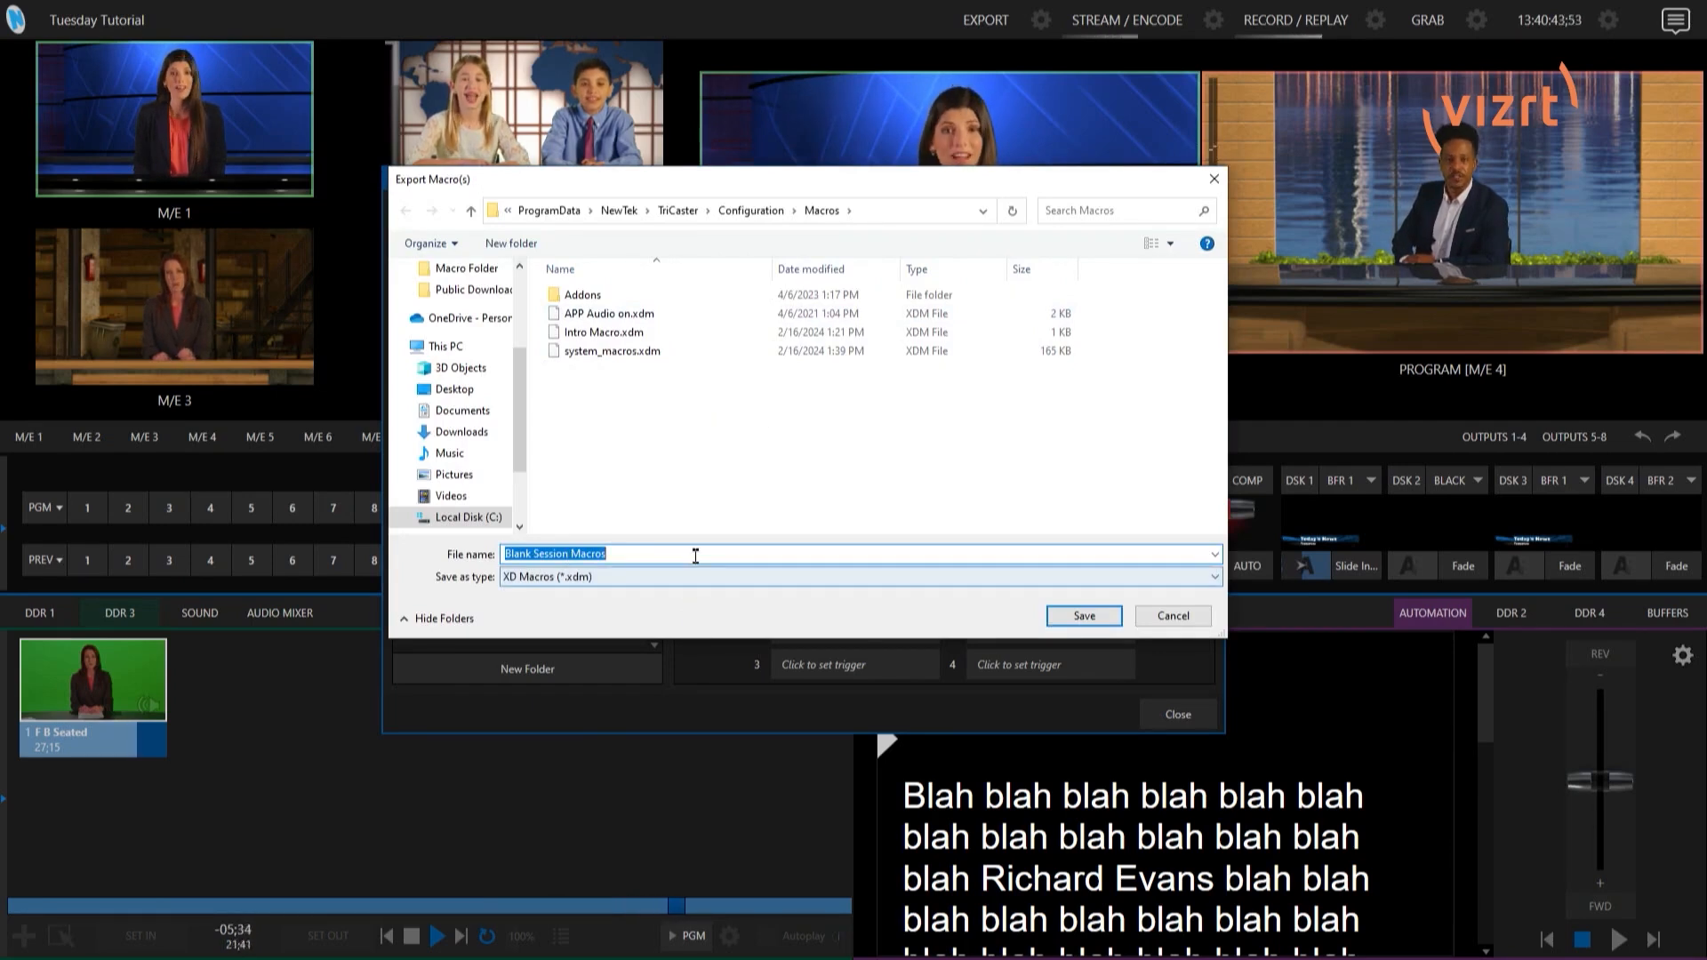
type("Ent")
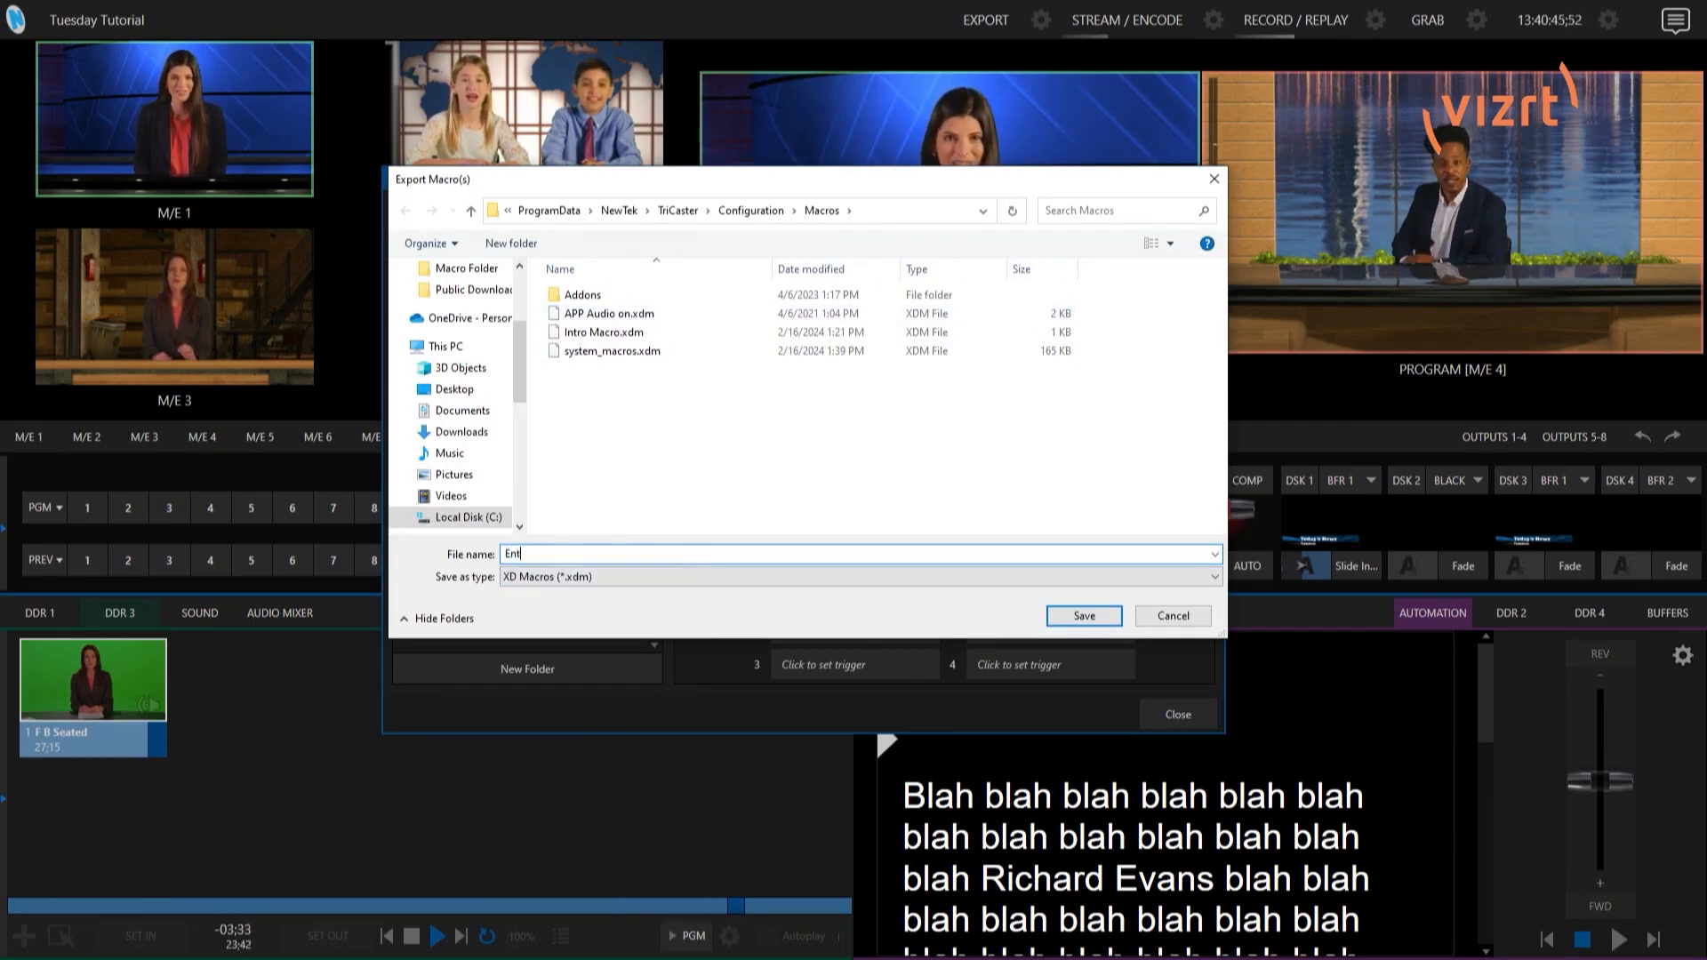
type("ire f")
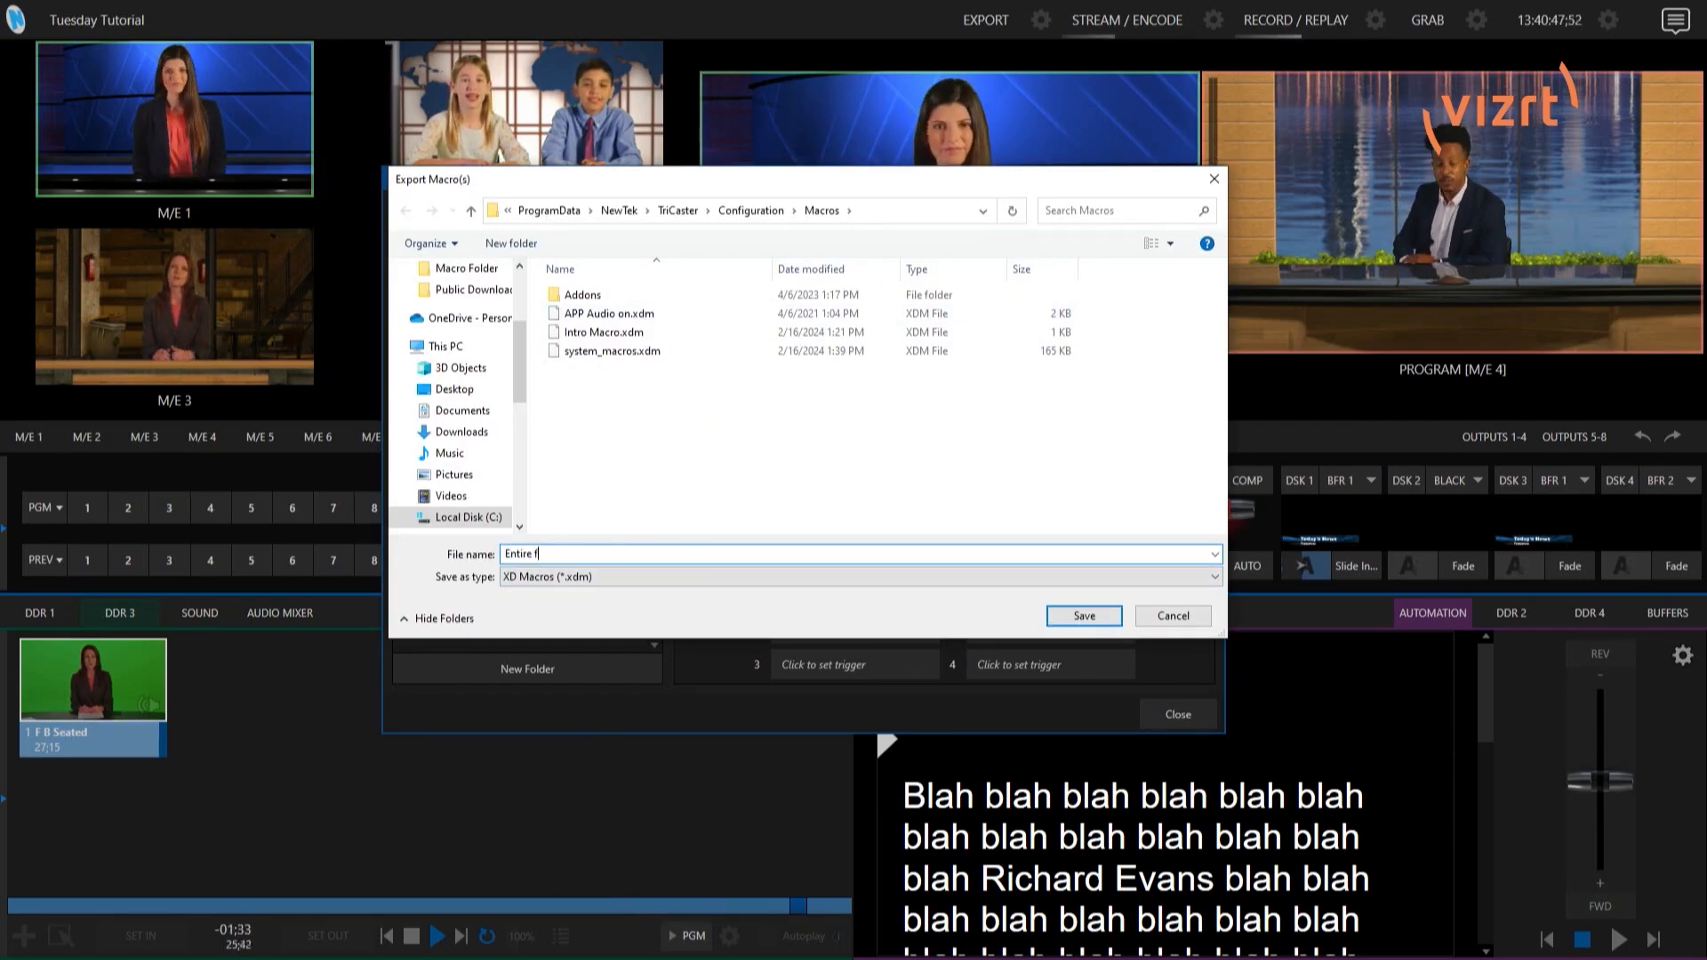
type("older")
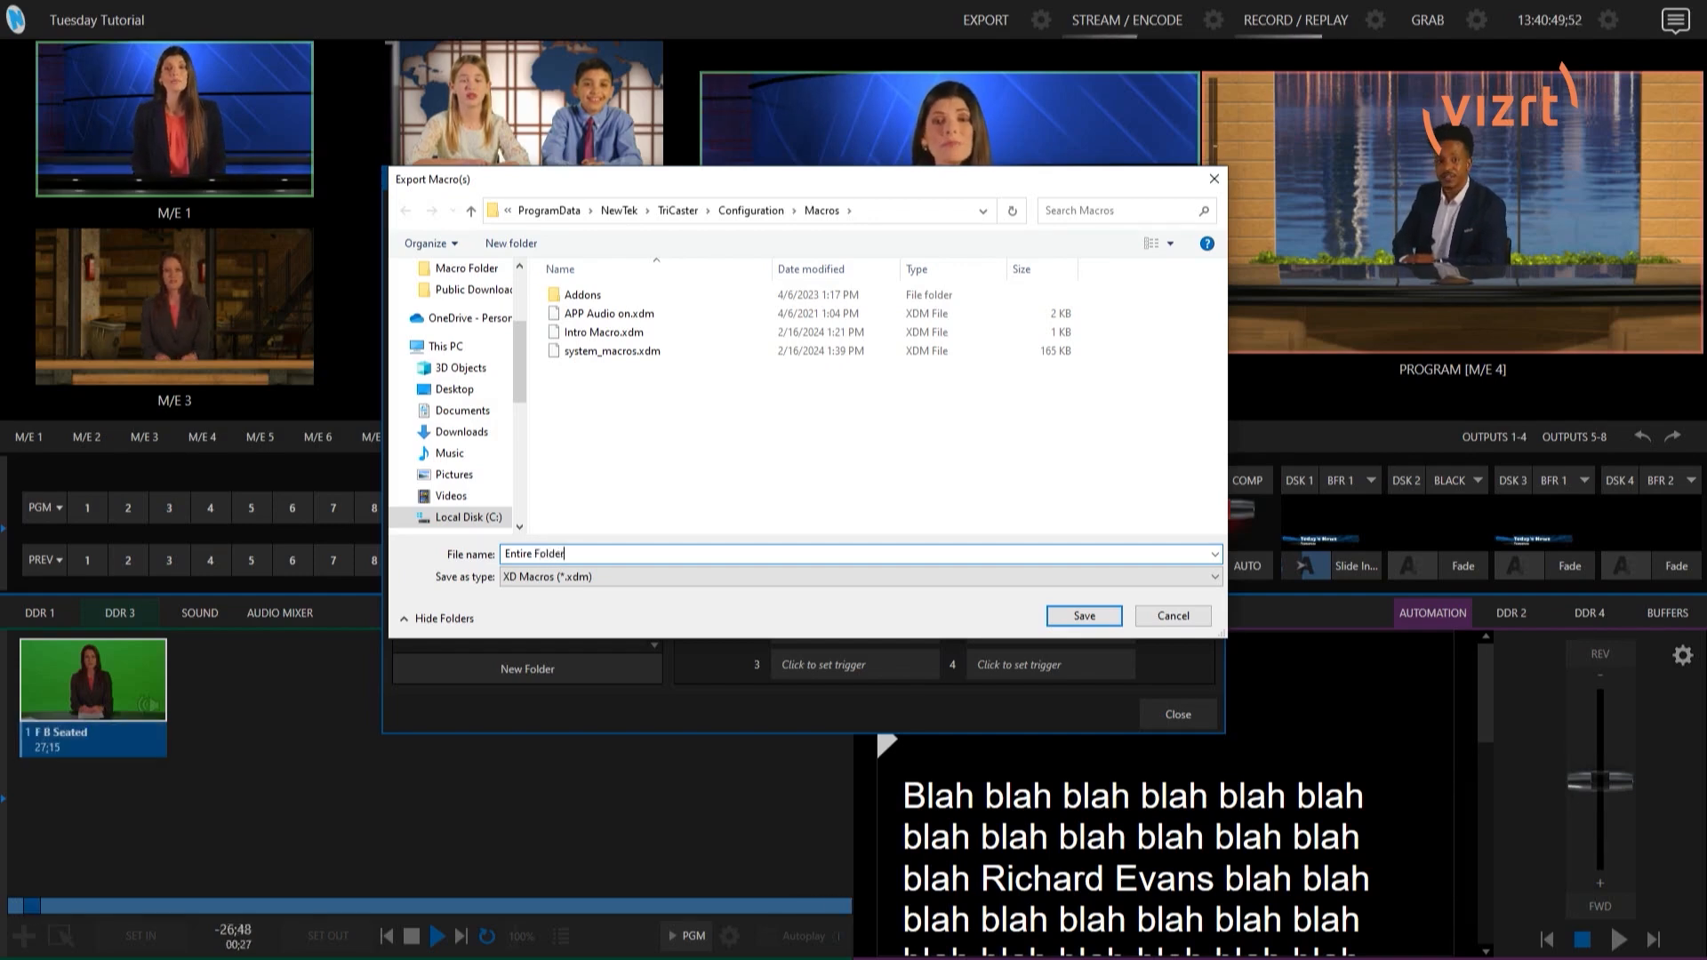
key("Return")
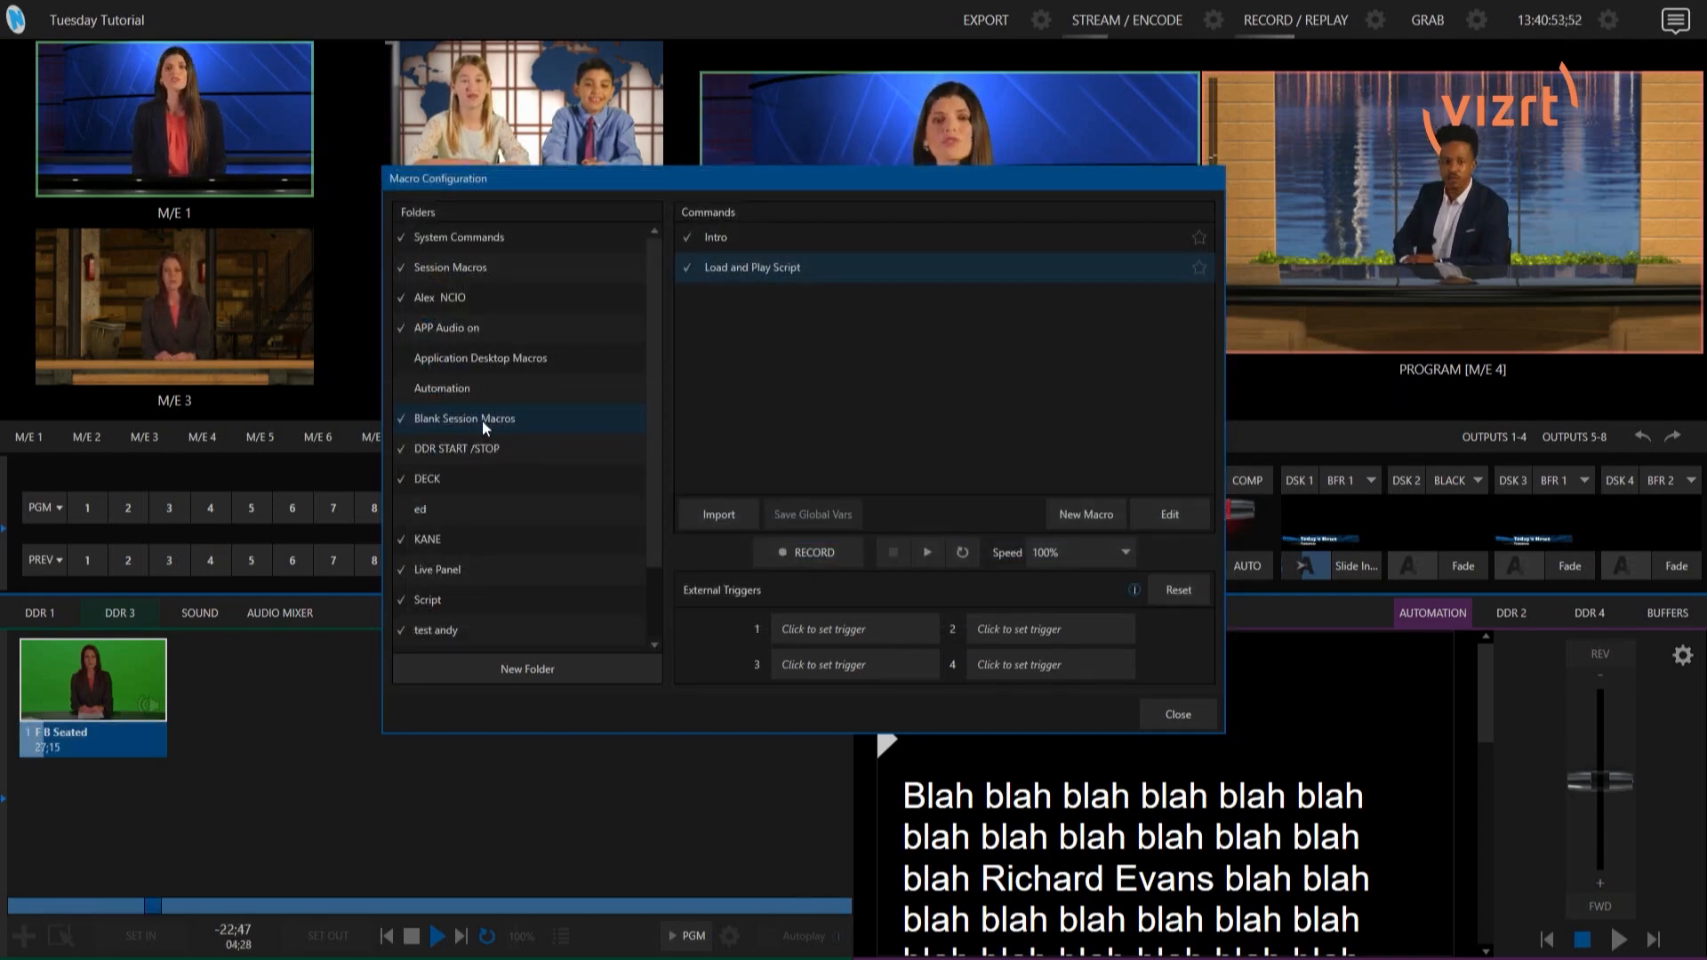
Export the single Load and Play Script macro to the Macros directory under its own name
right_click(829, 268)
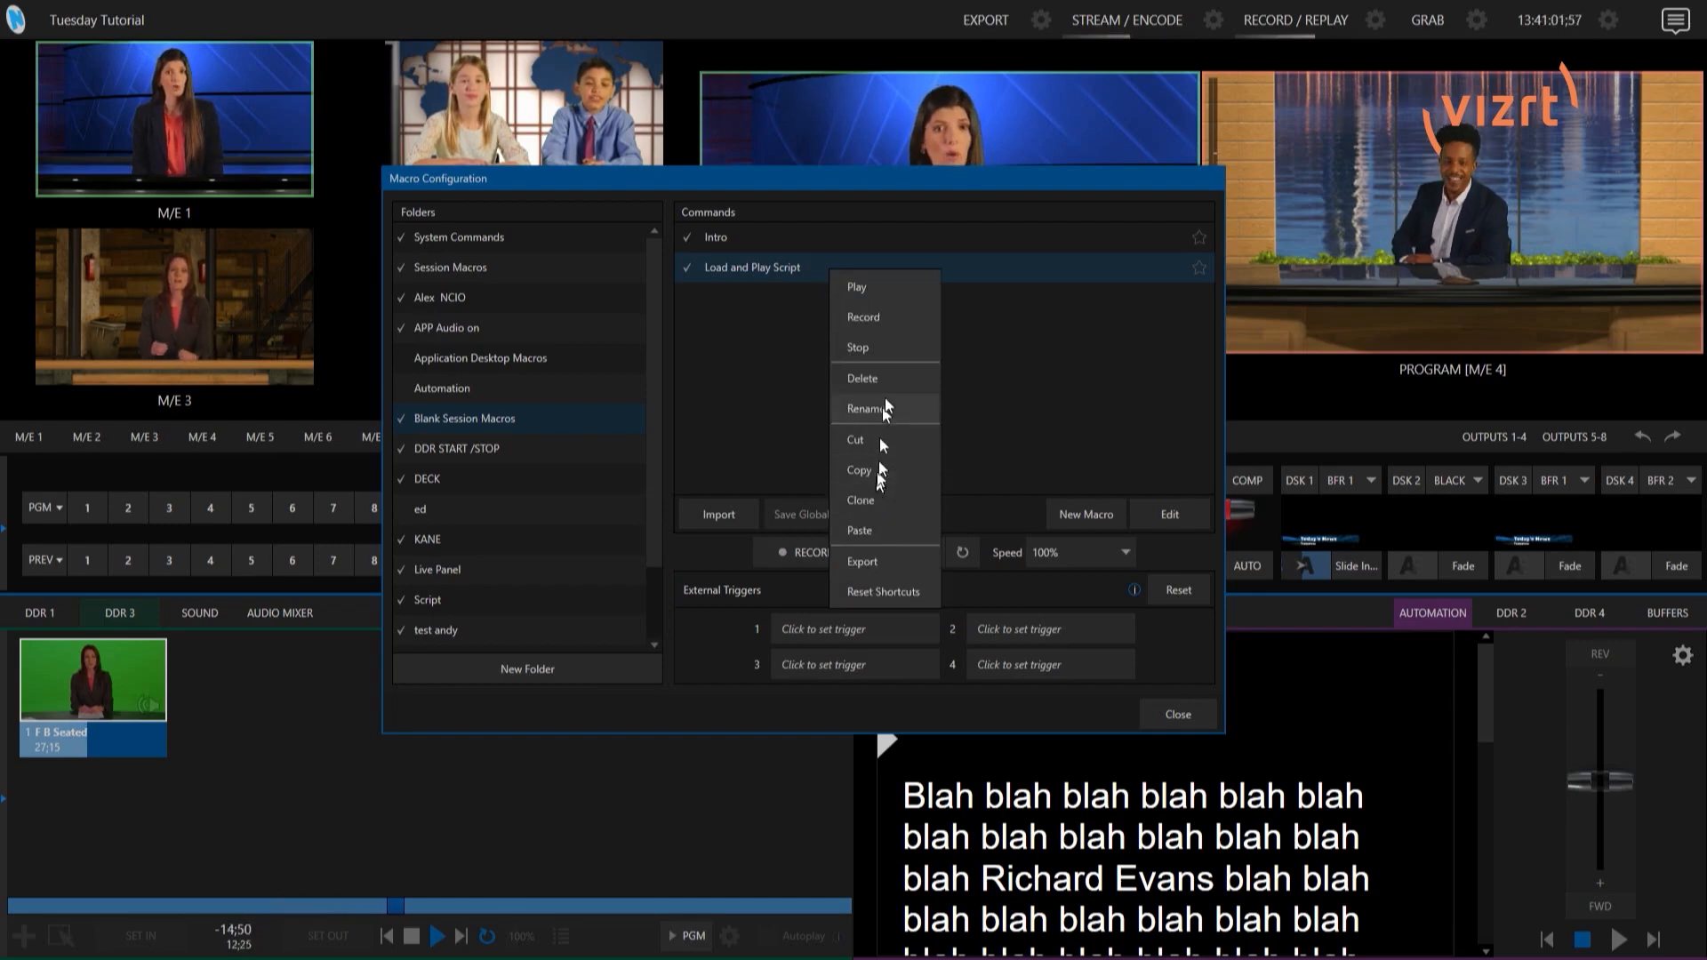
left_click(895, 557)
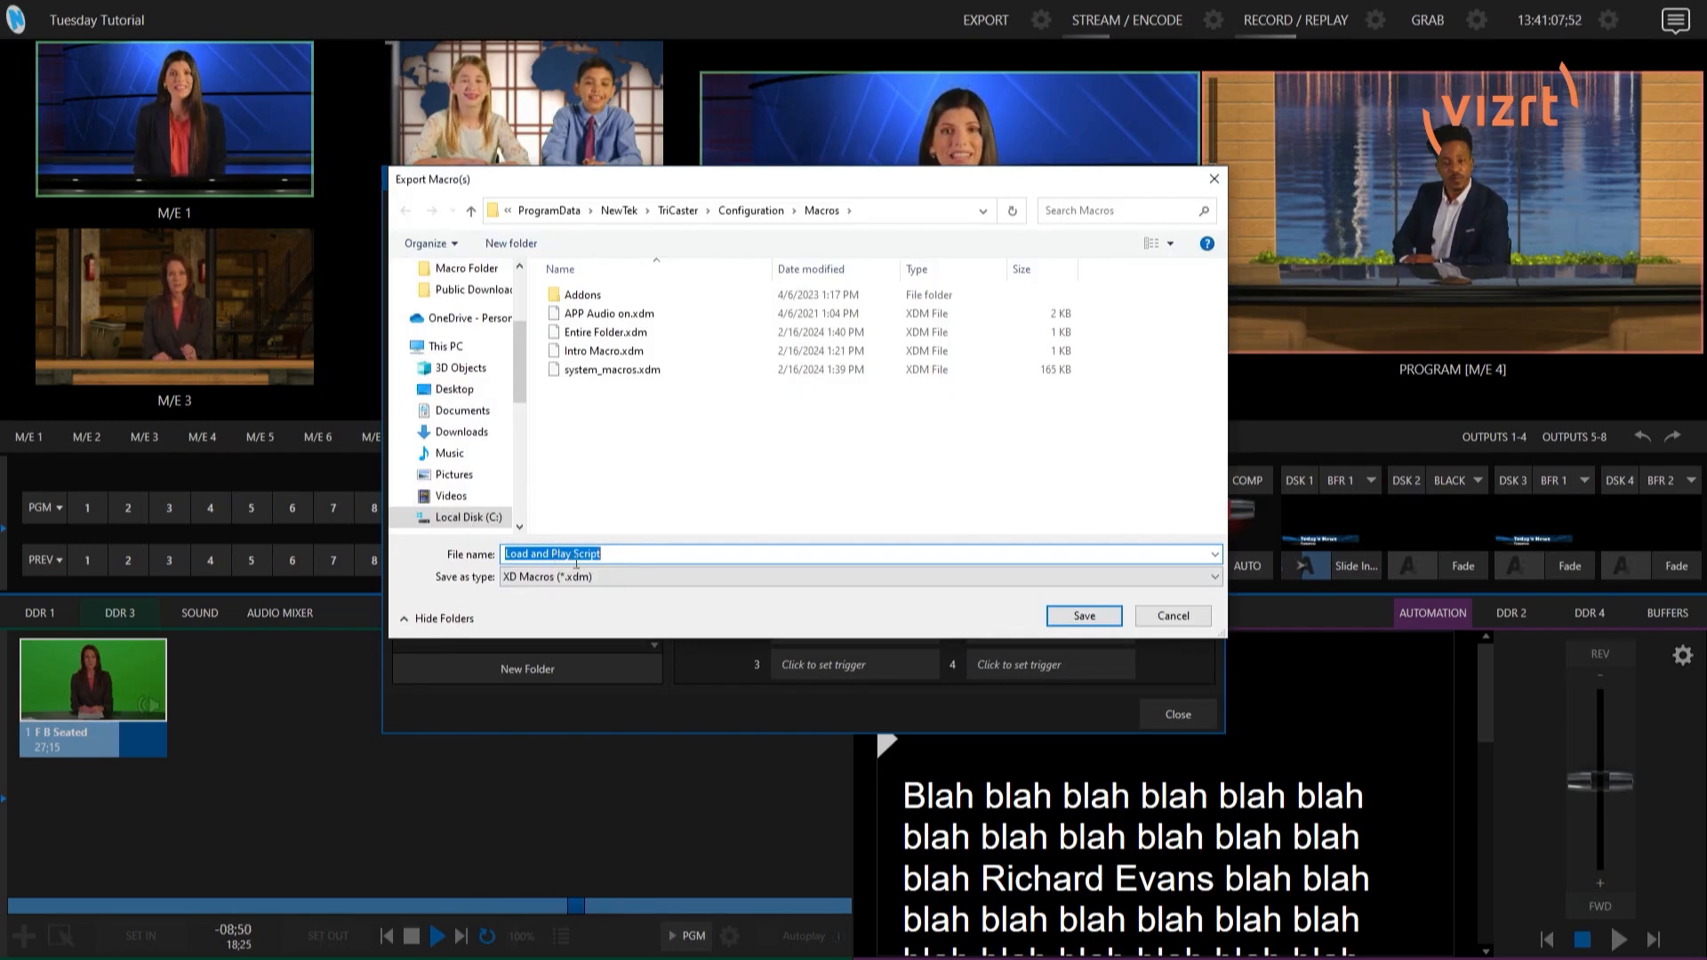
left_click(1064, 615)
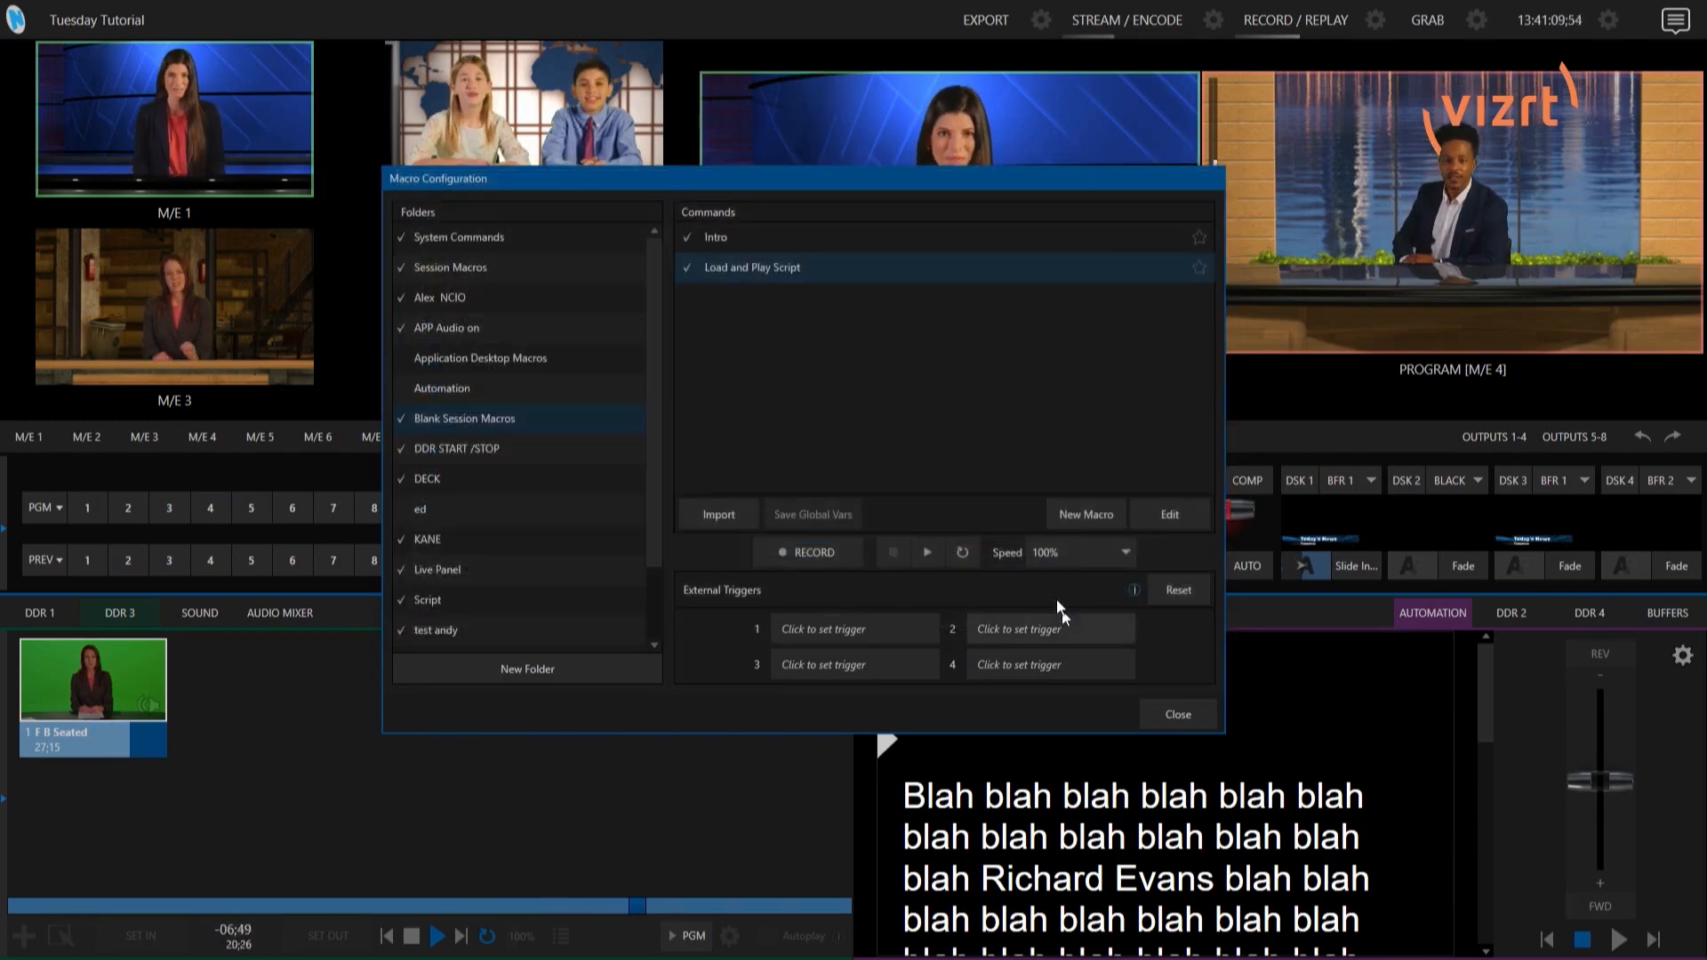
Create a macro folder named Duplicate Folder and import Entire Folder.xdm into it
left_click(575, 667)
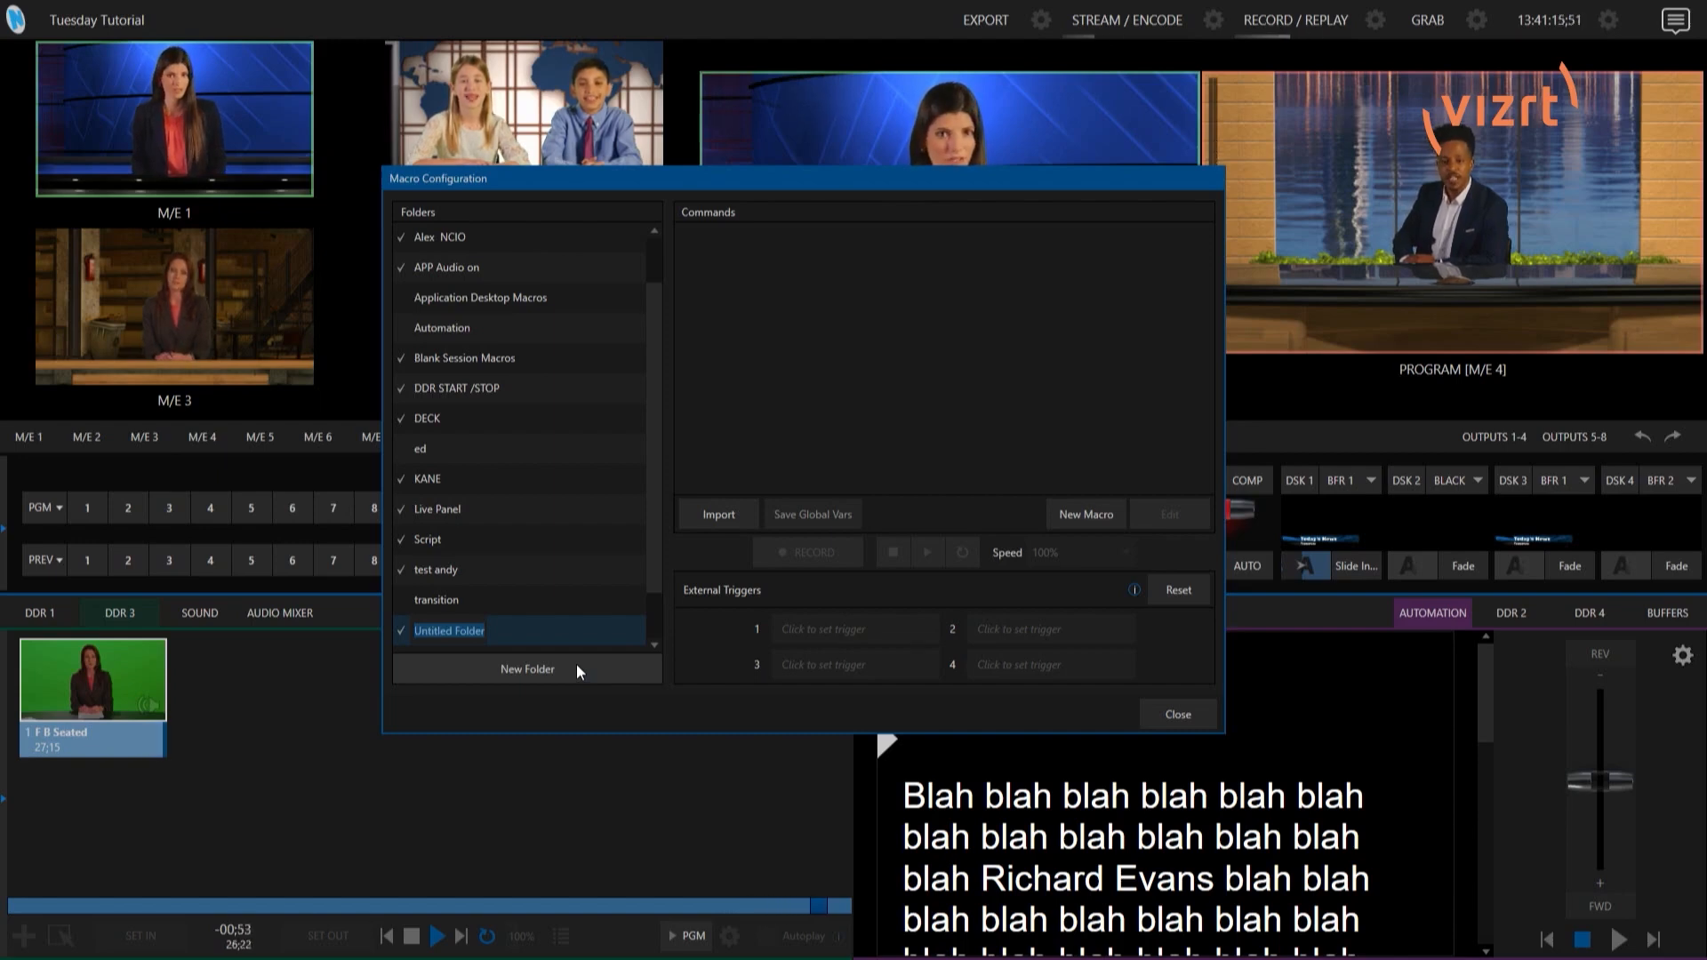
type("Duplicate Folder")
key("Return")
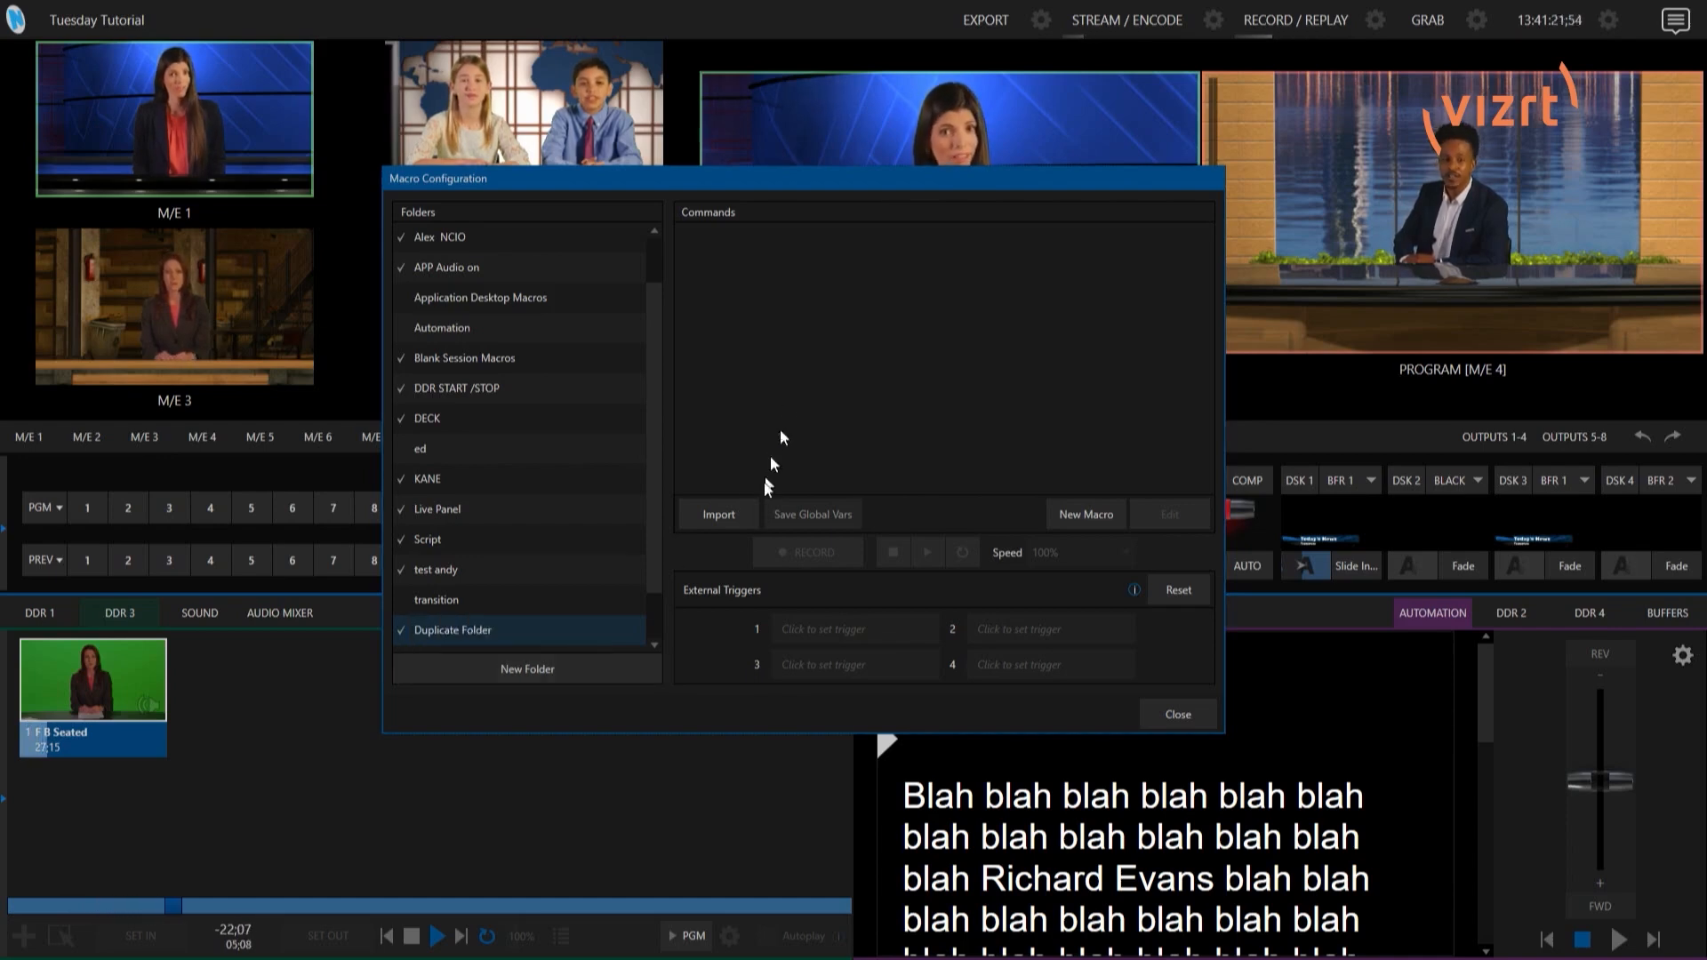
left_click(720, 514)
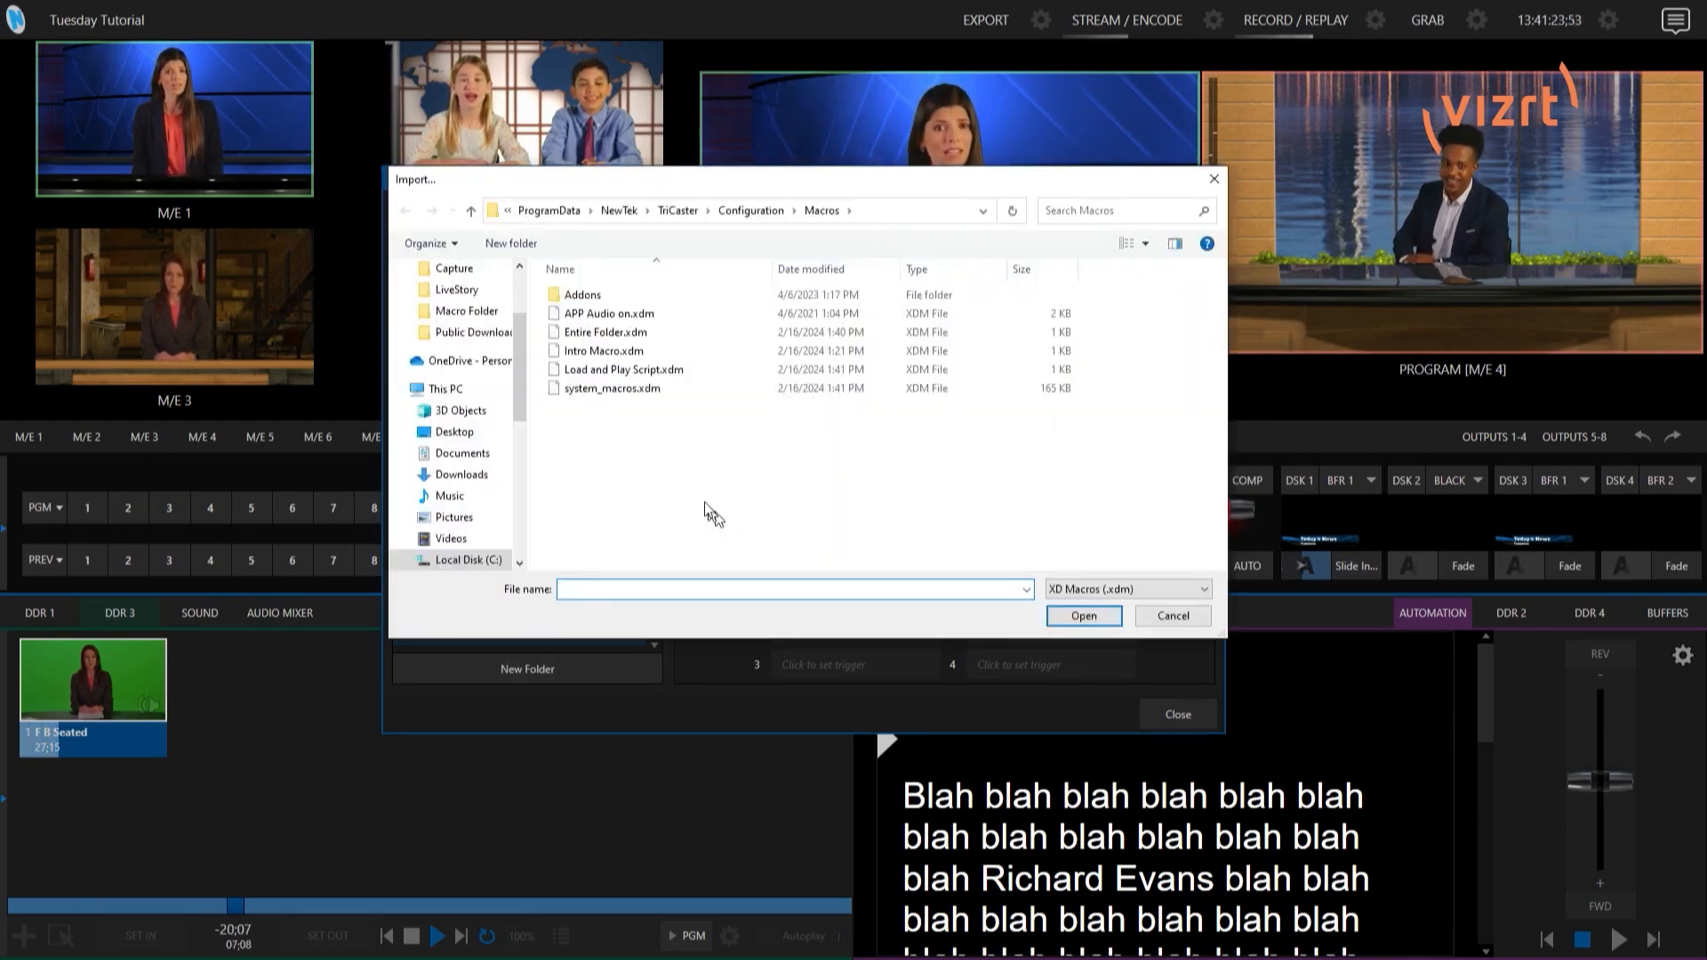
left_click(606, 334)
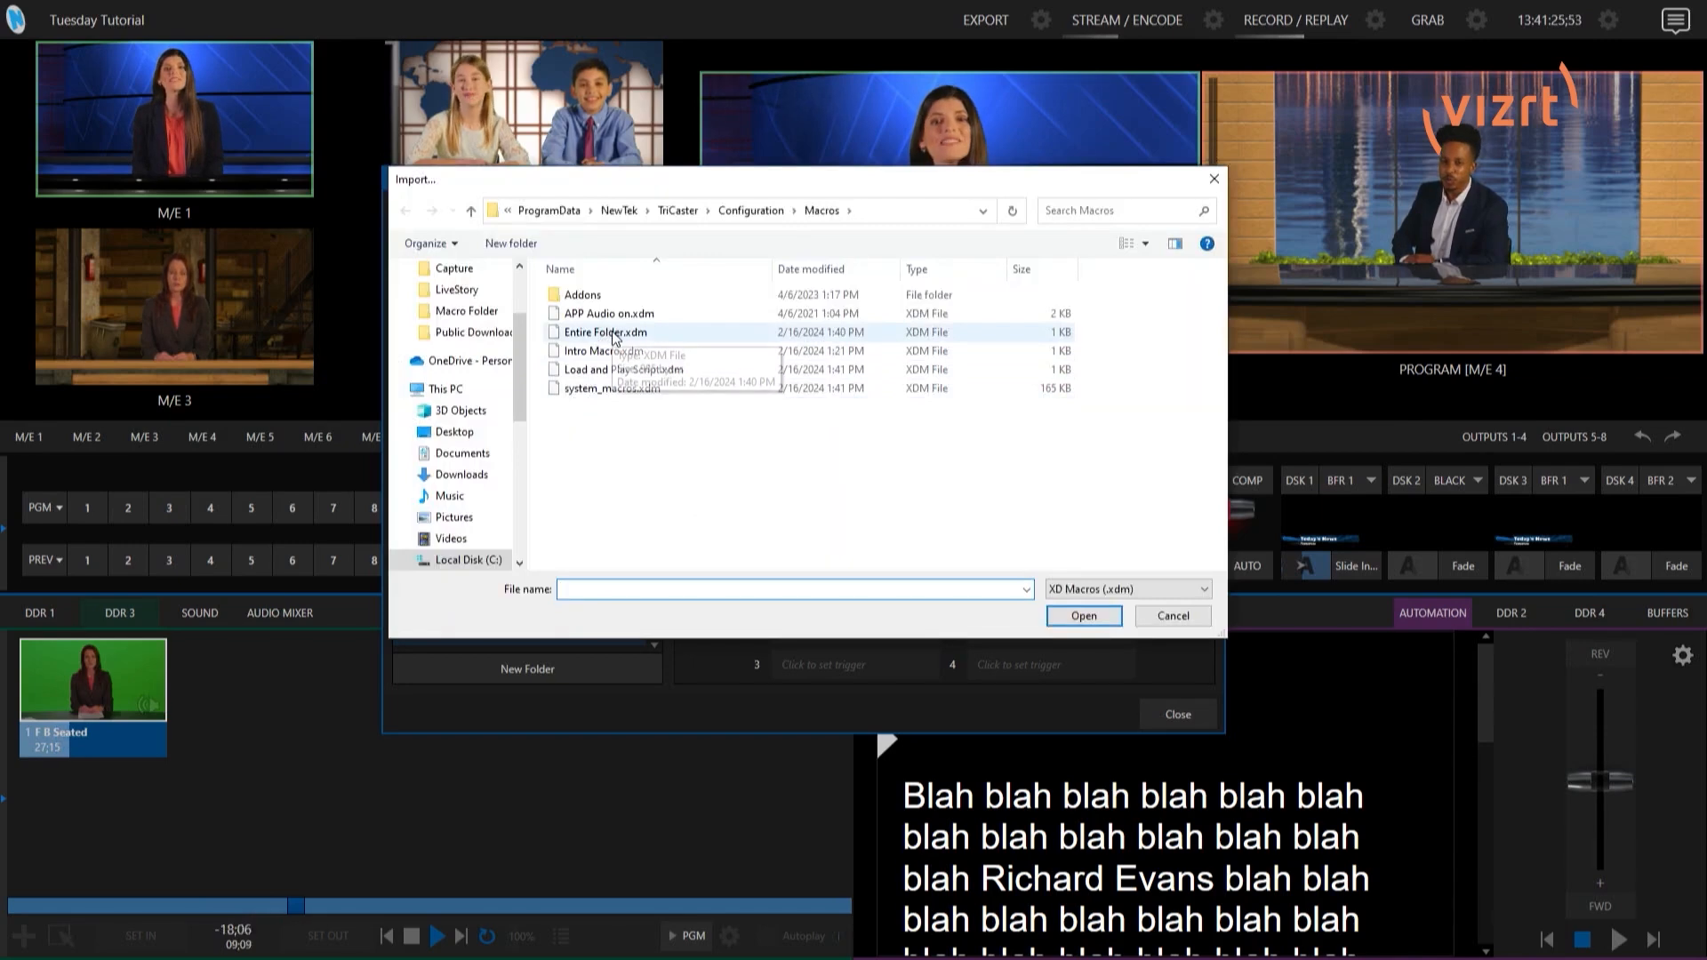
left_click(1083, 615)
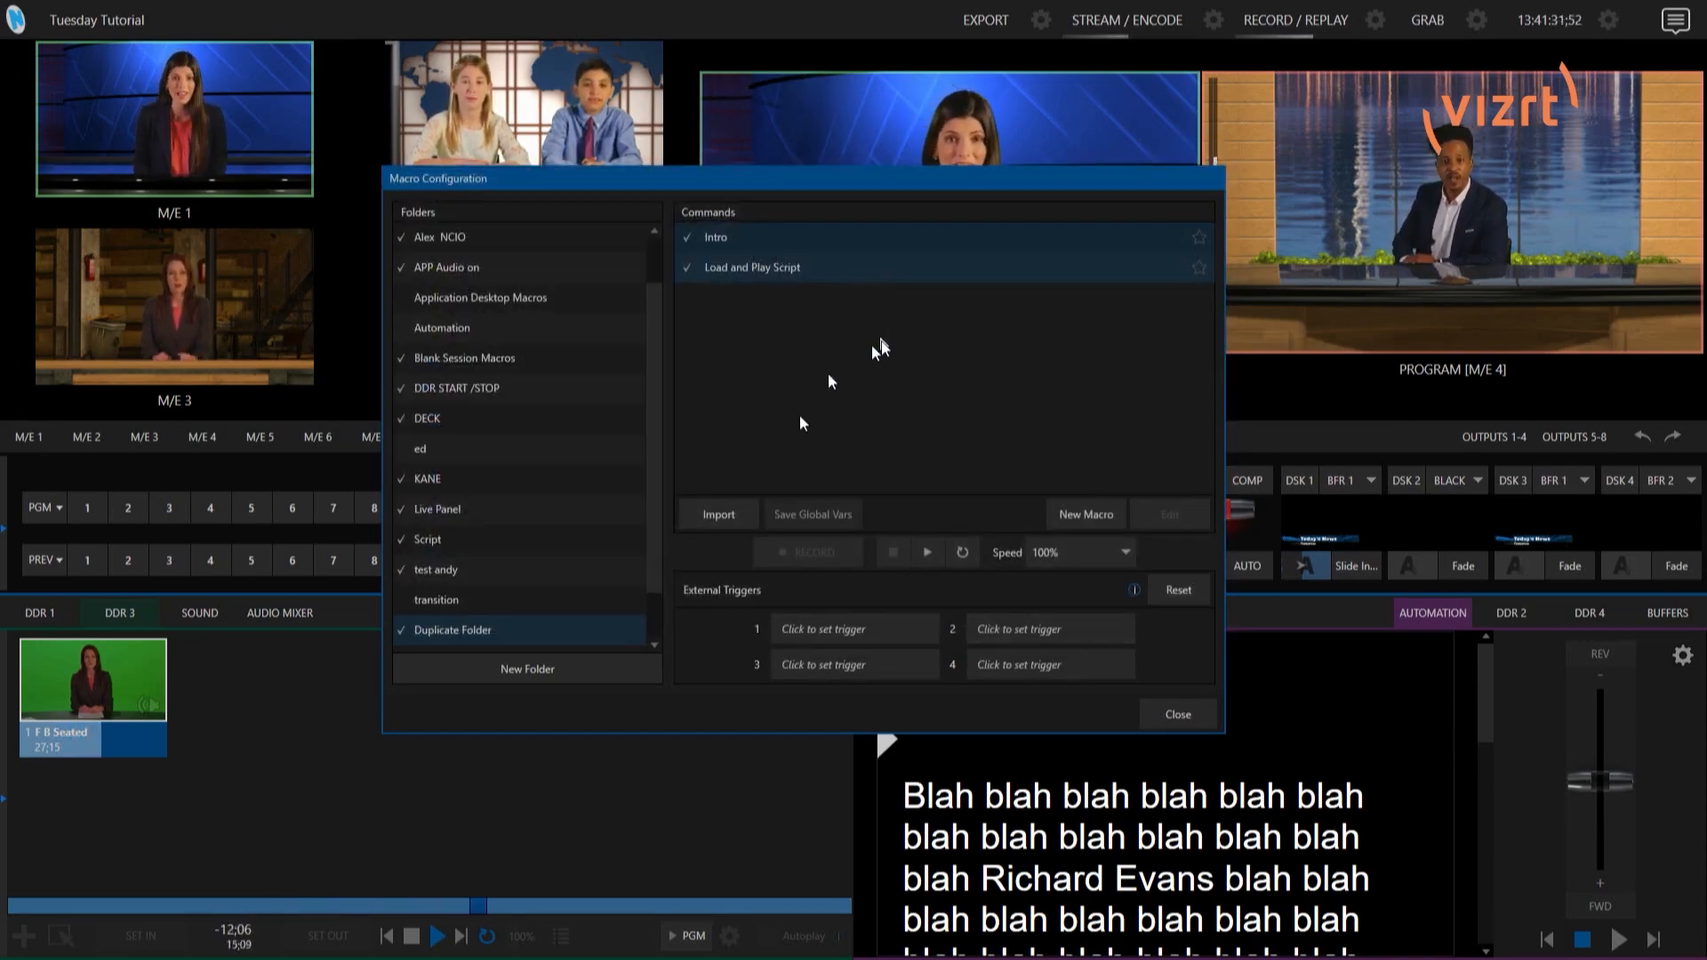
Import Load and Play Script.xdm into Duplicate Folder, and delete the resulting second copy of the macro
left_click(733, 512)
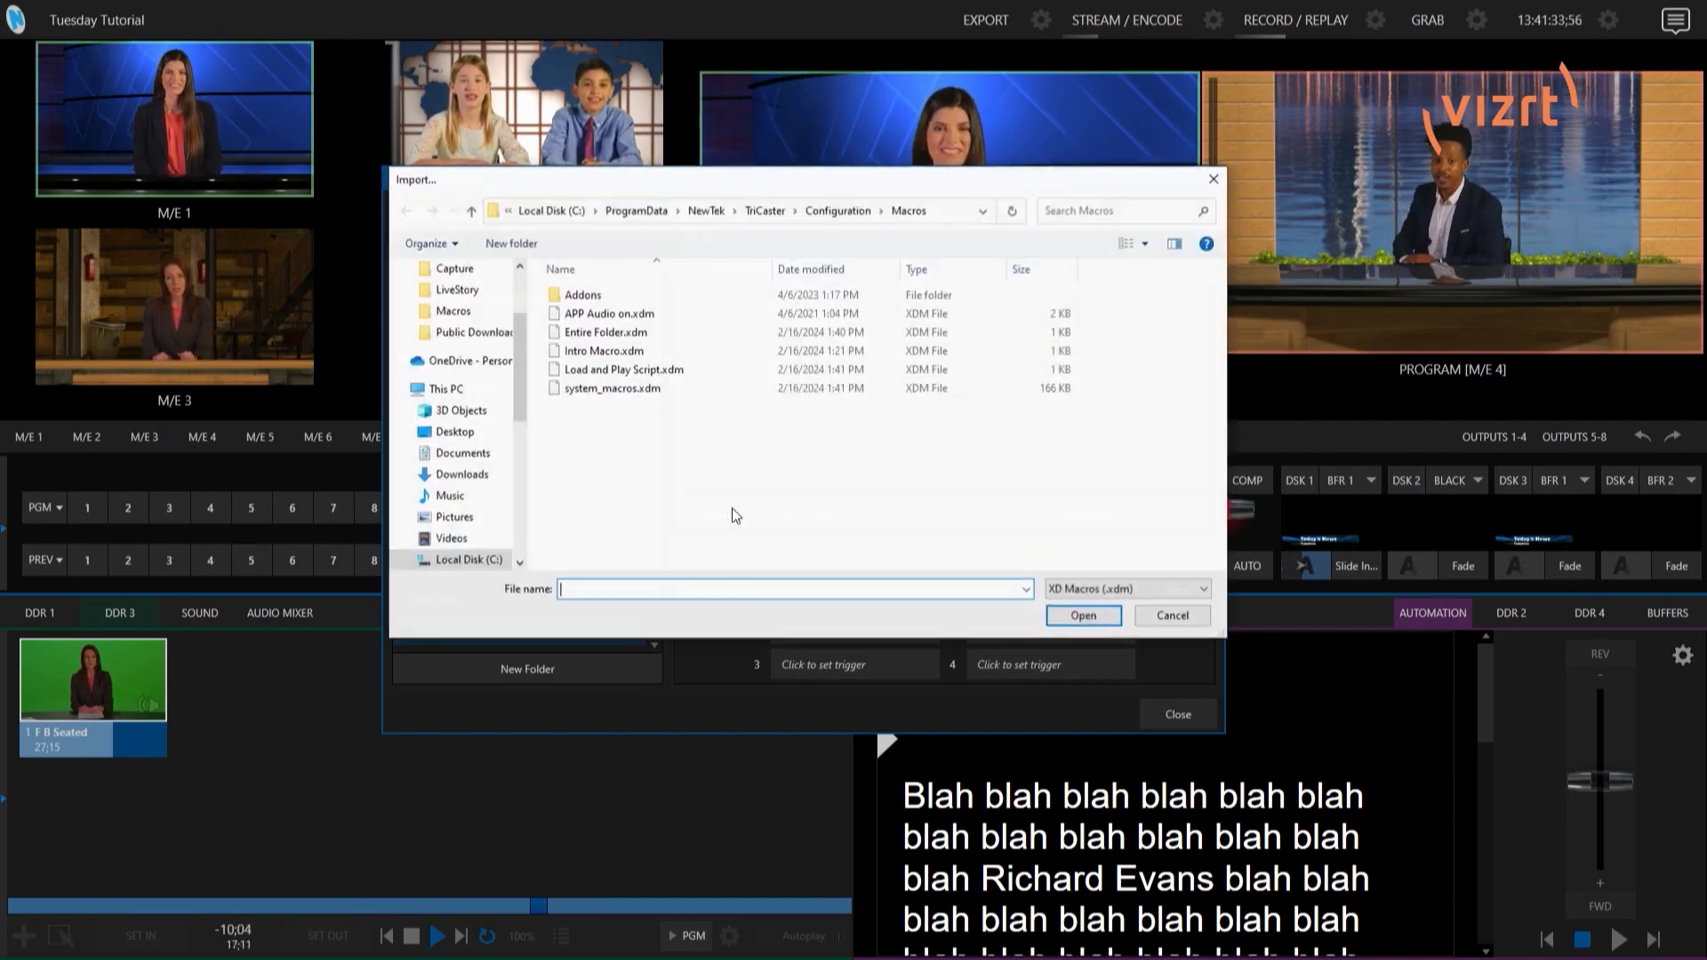
left_click(605, 371)
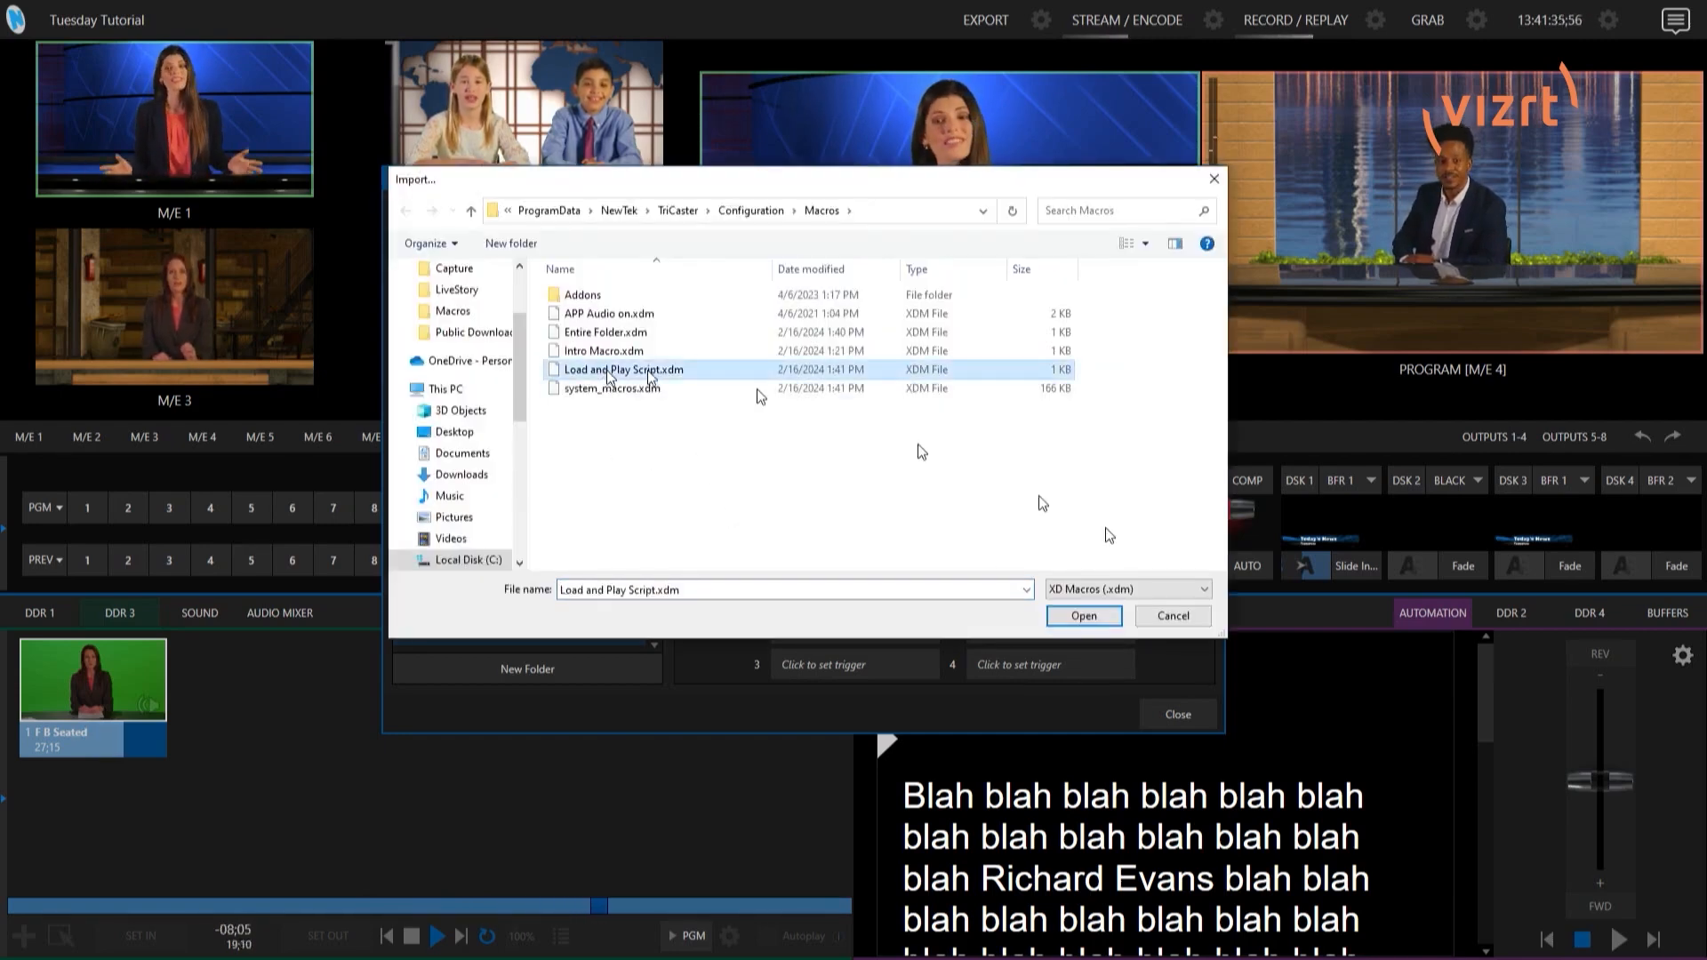
left_click(1087, 615)
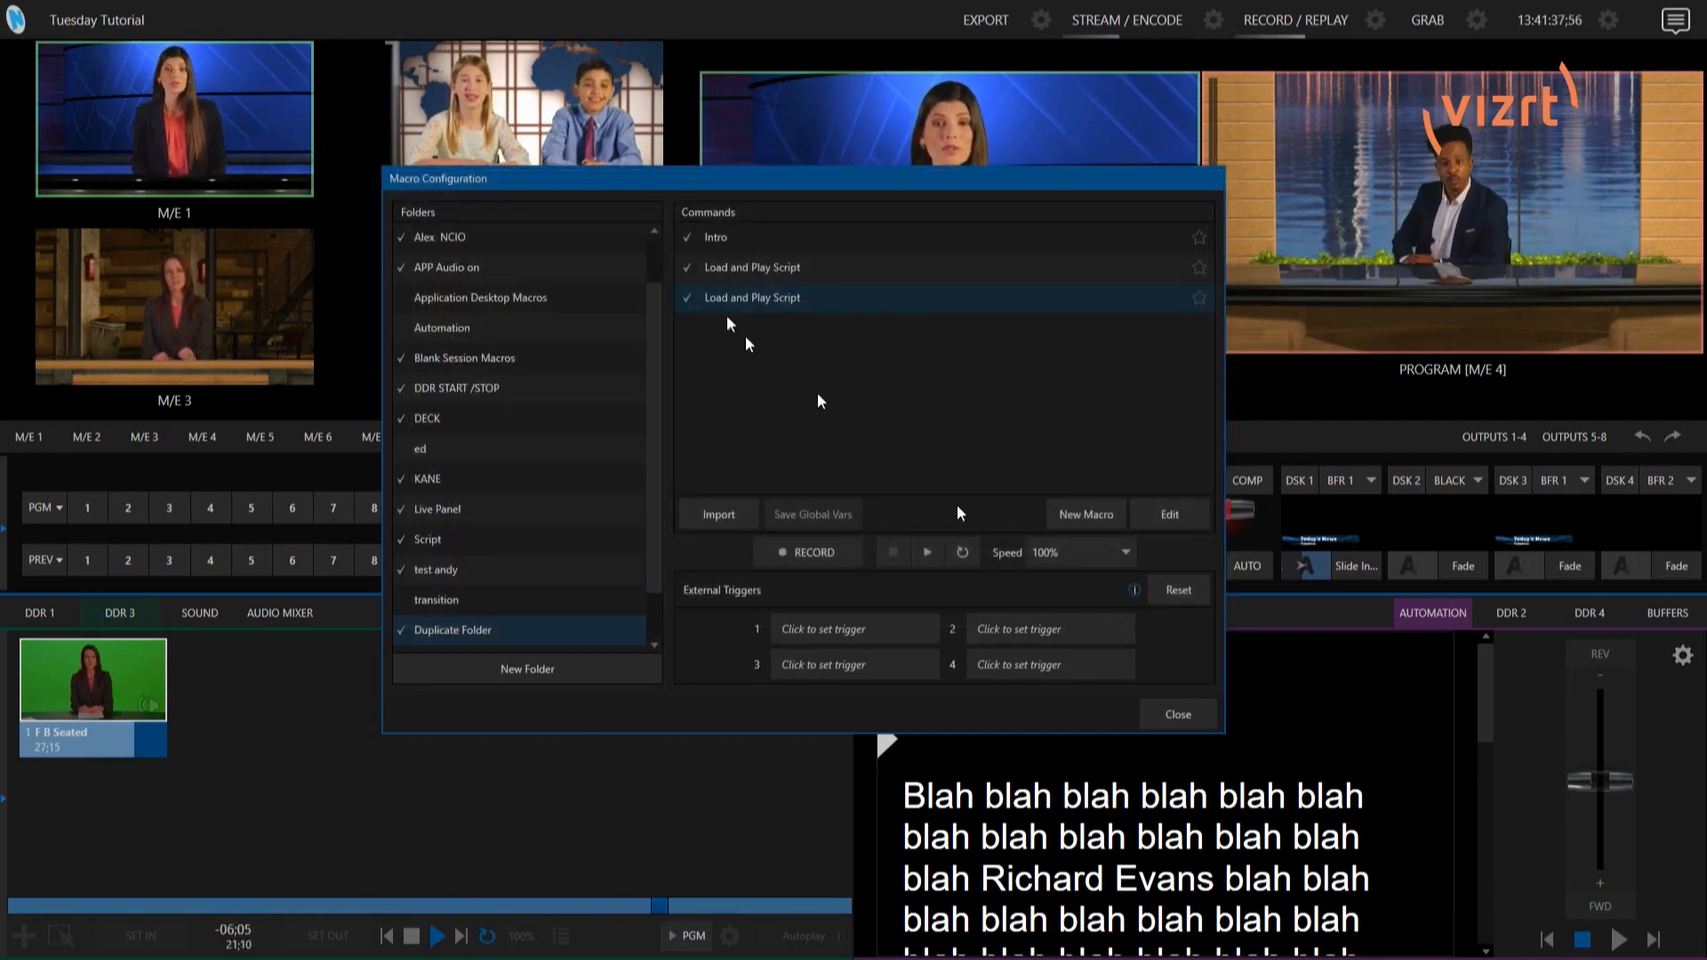
right_click(875, 296)
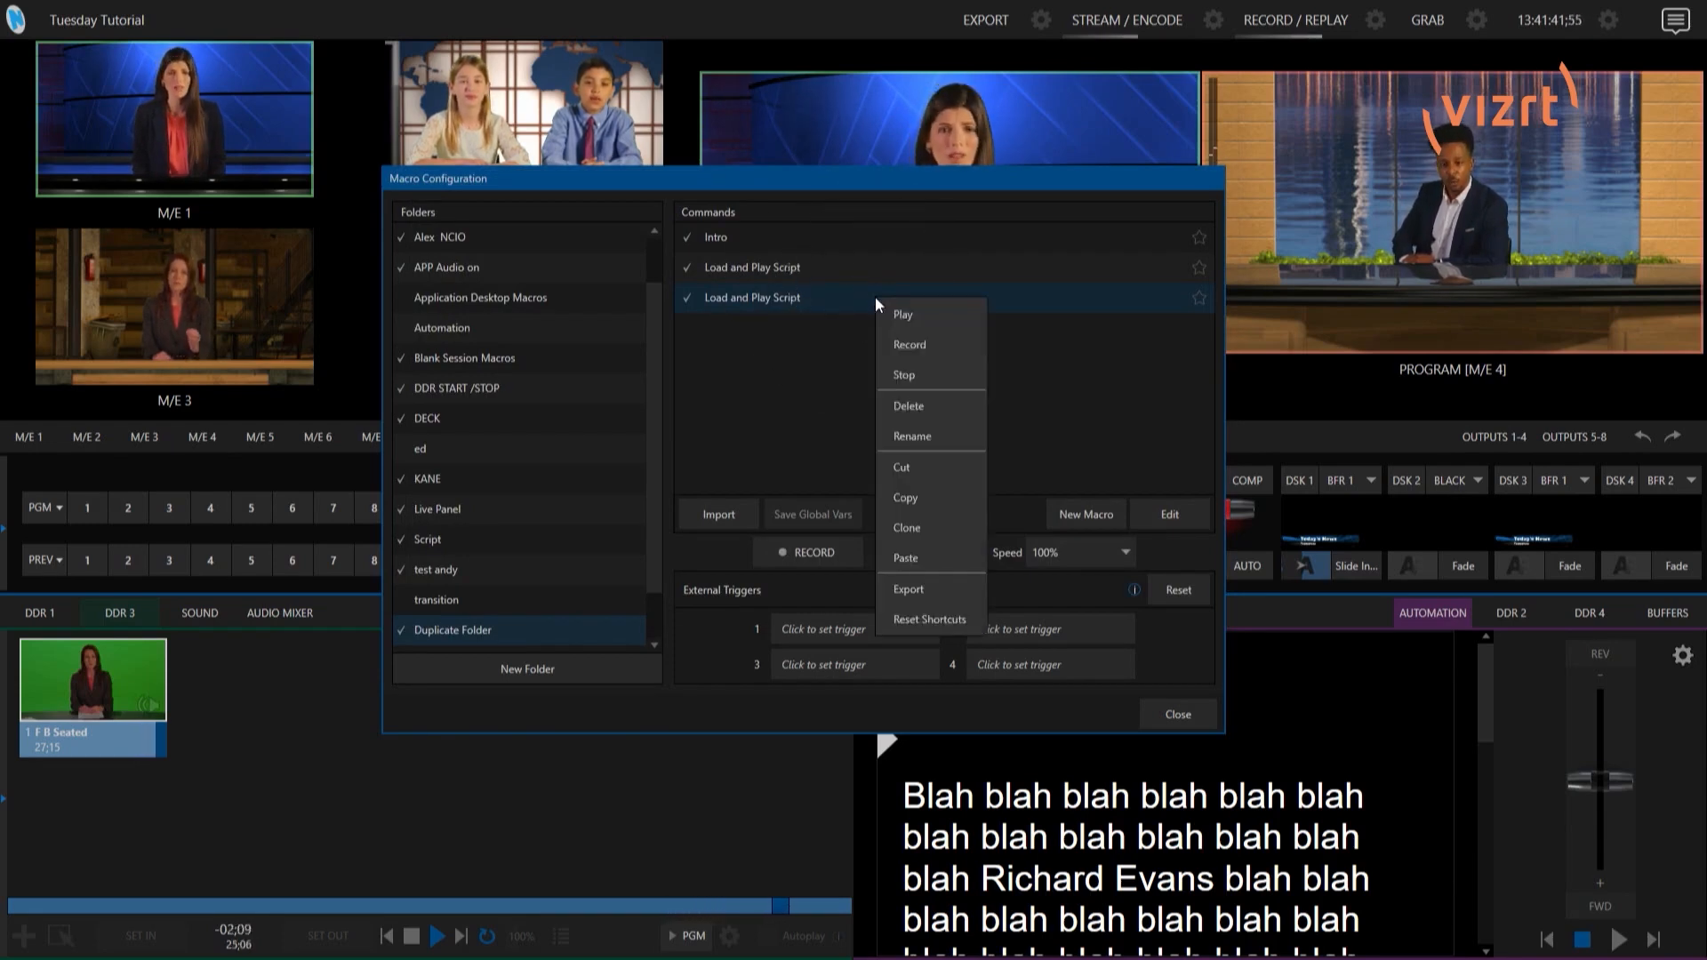
left_click(918, 406)
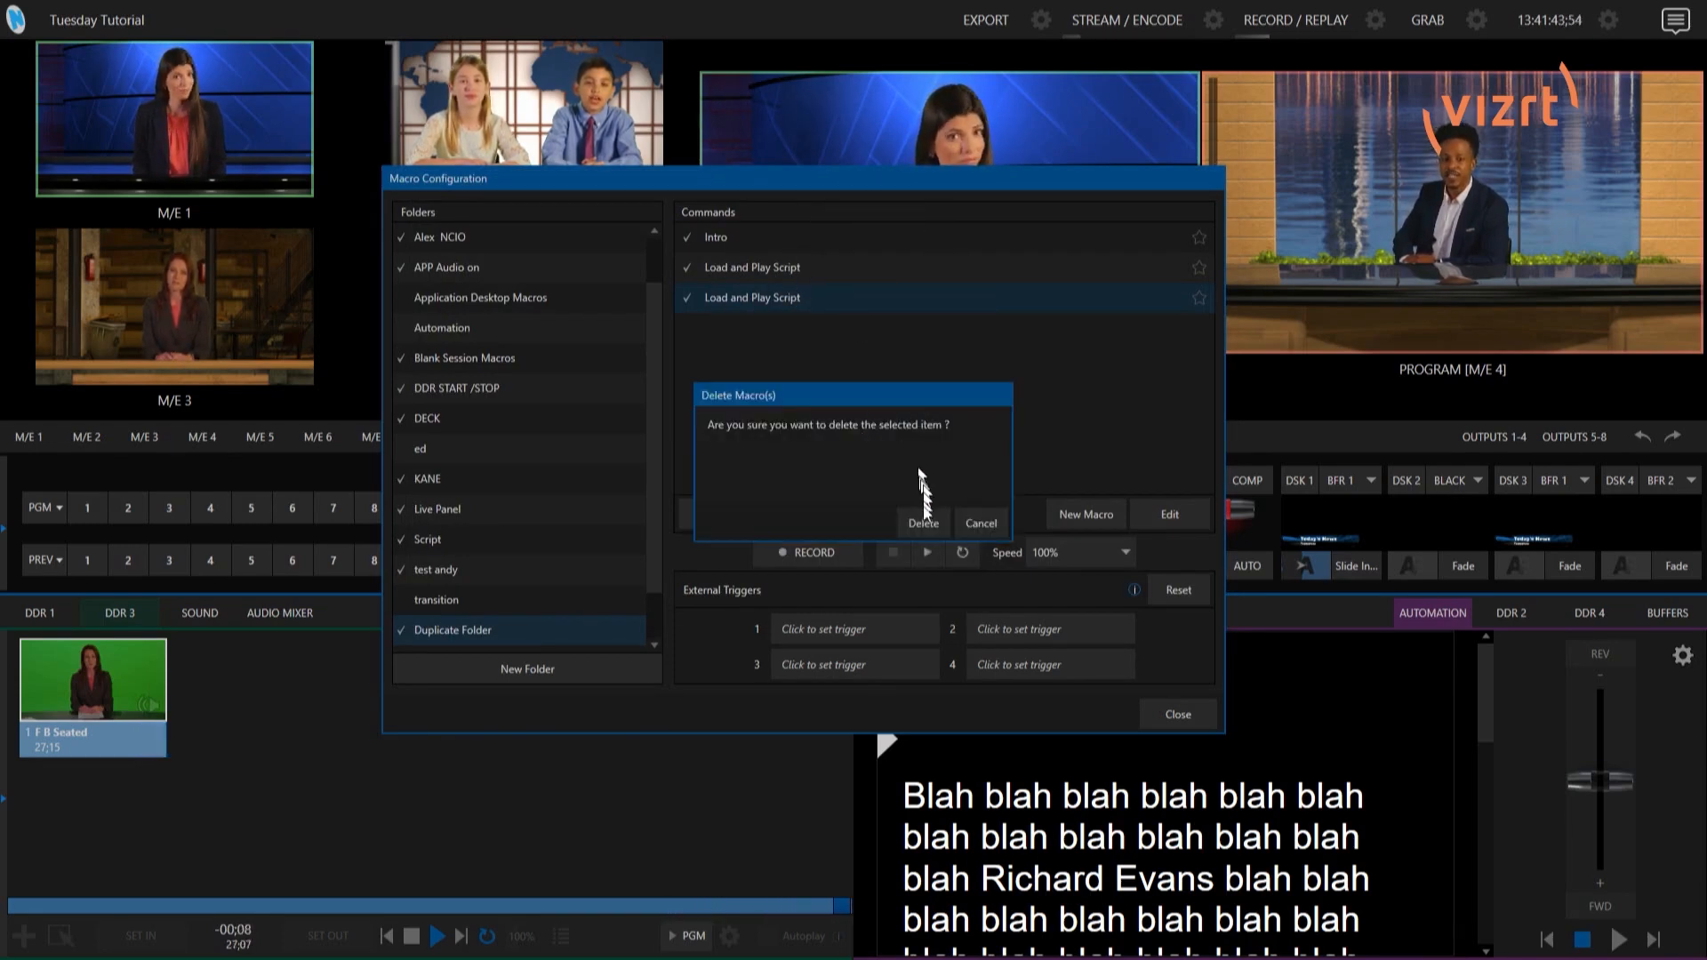
left_click(925, 523)
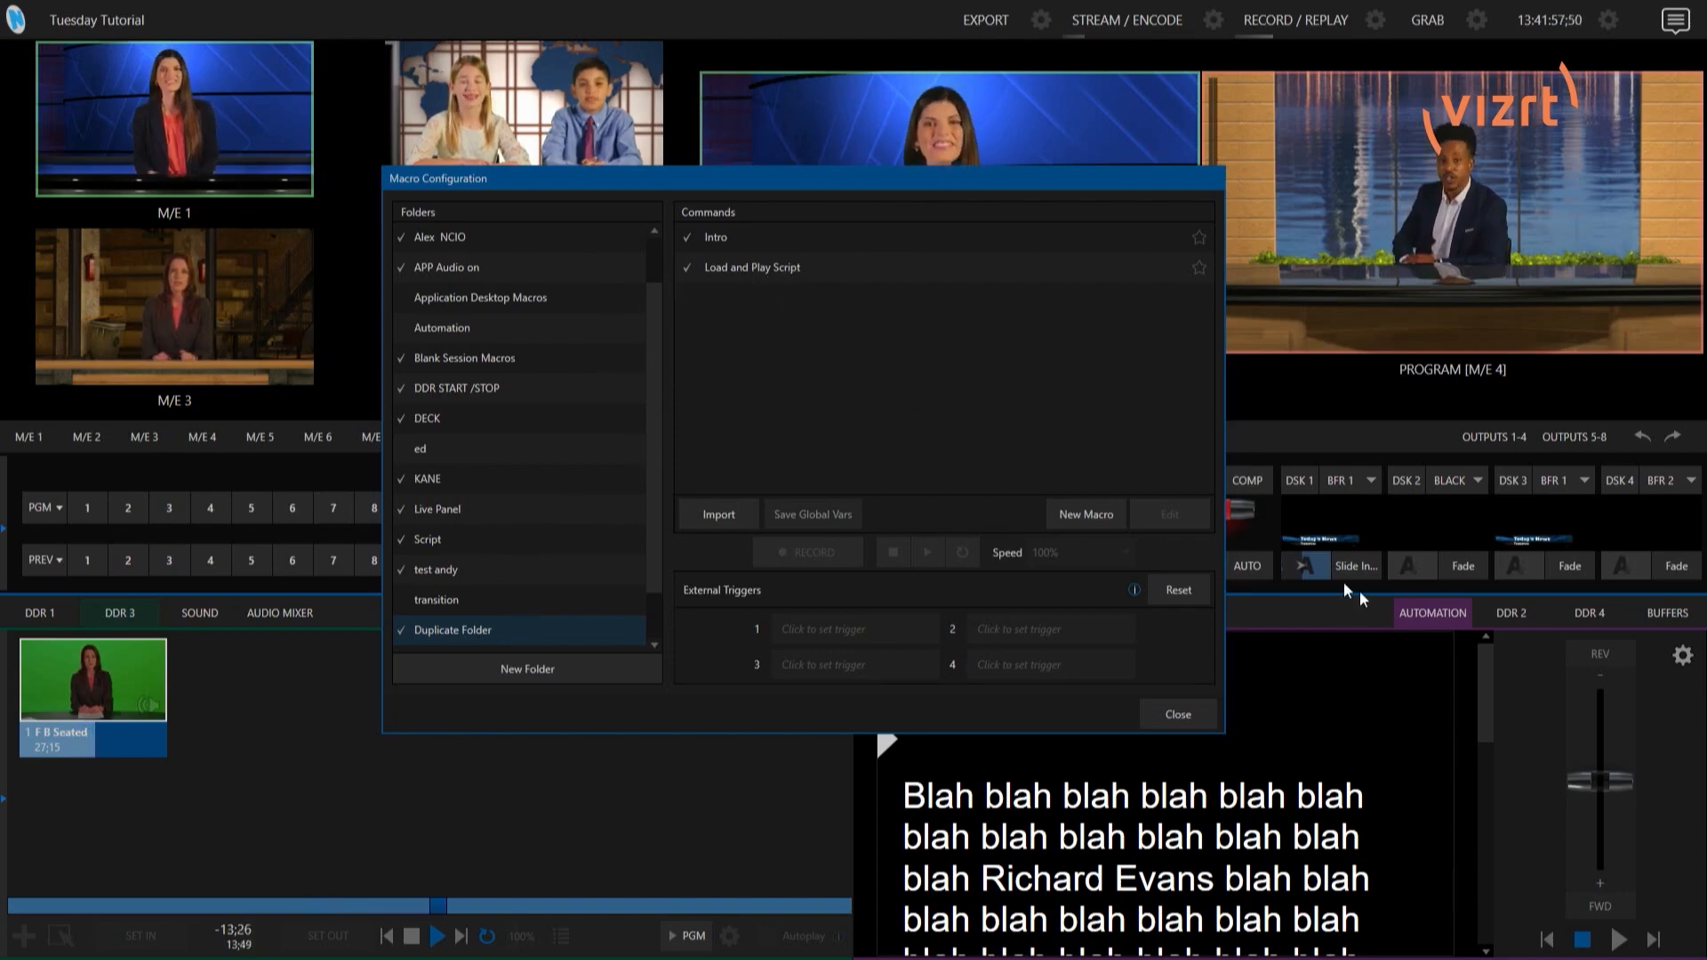
Unload the script from Automation and play Load and Play Script from Duplicate Folder, with the macro window clear of the script
left_click_drag(1036, 187, 654, 161)
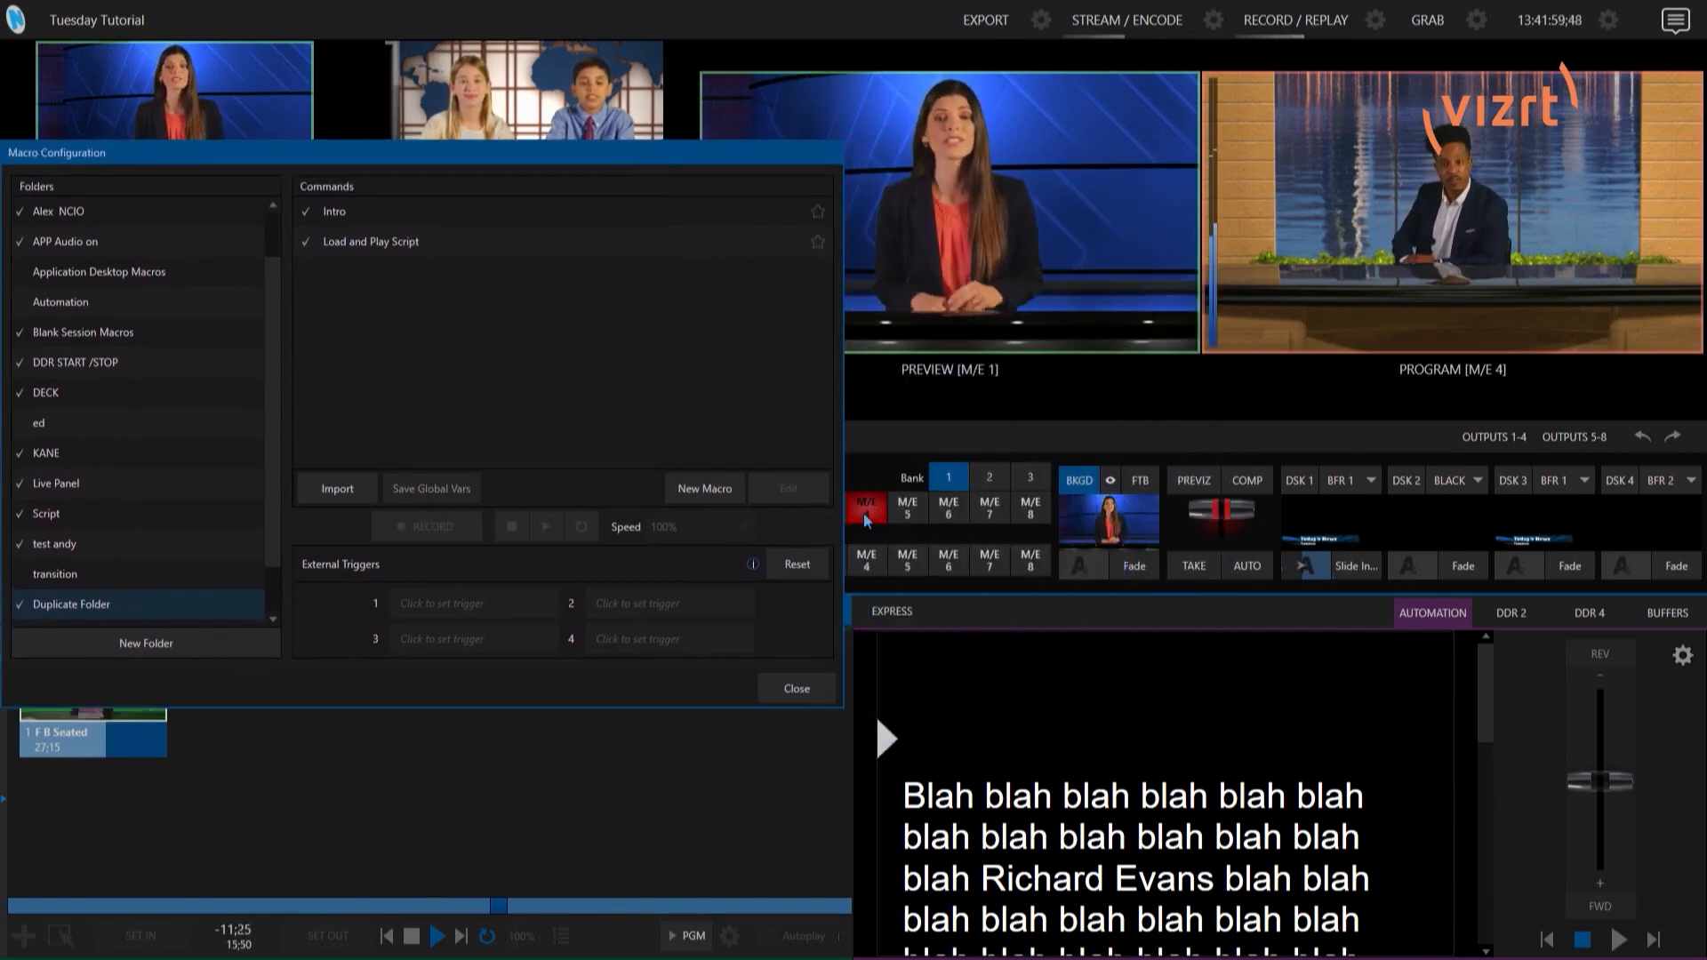
left_click(881, 655)
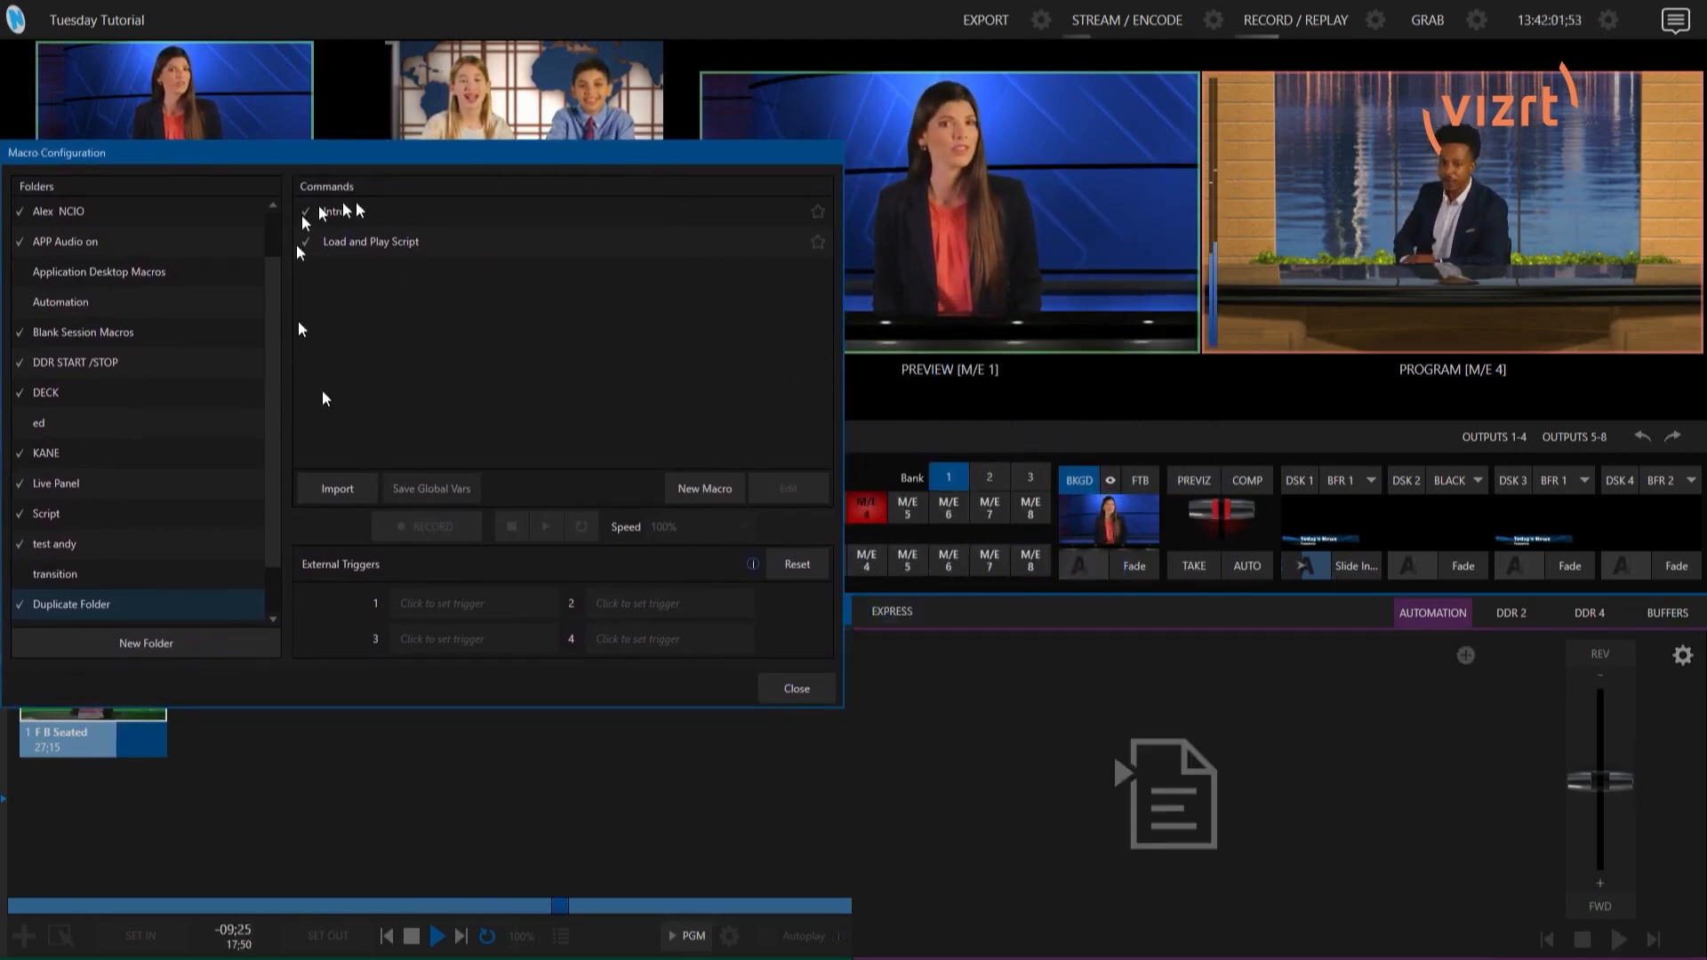
left_click(441, 243)
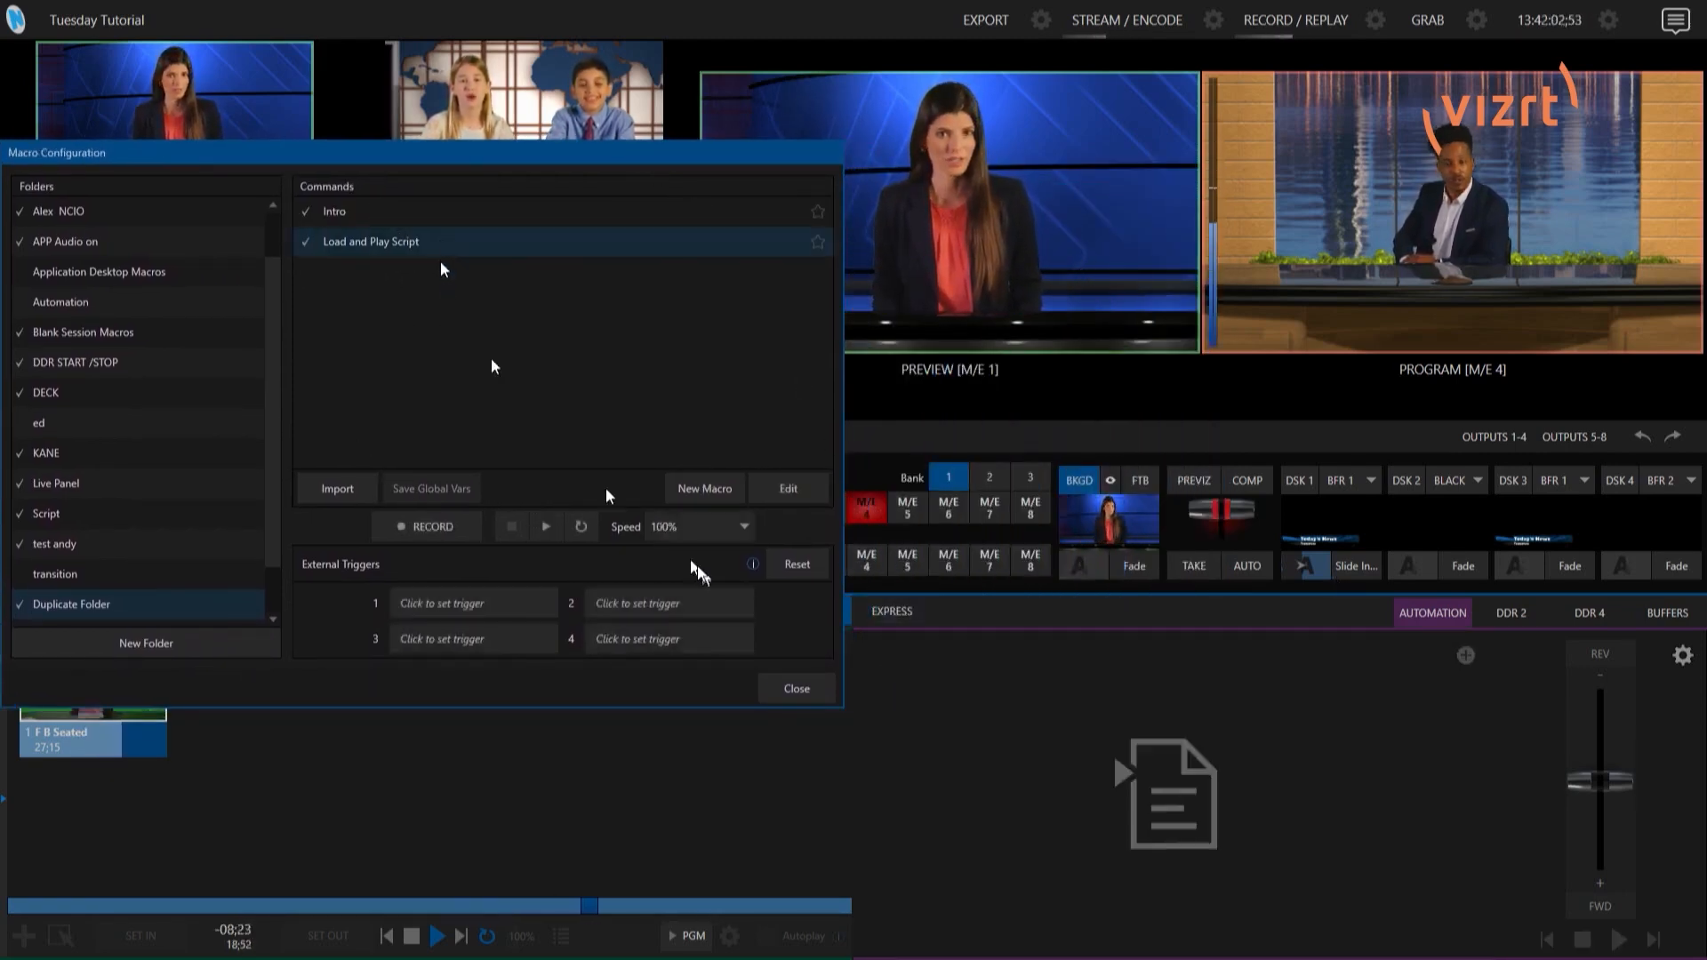
left_click(547, 527)
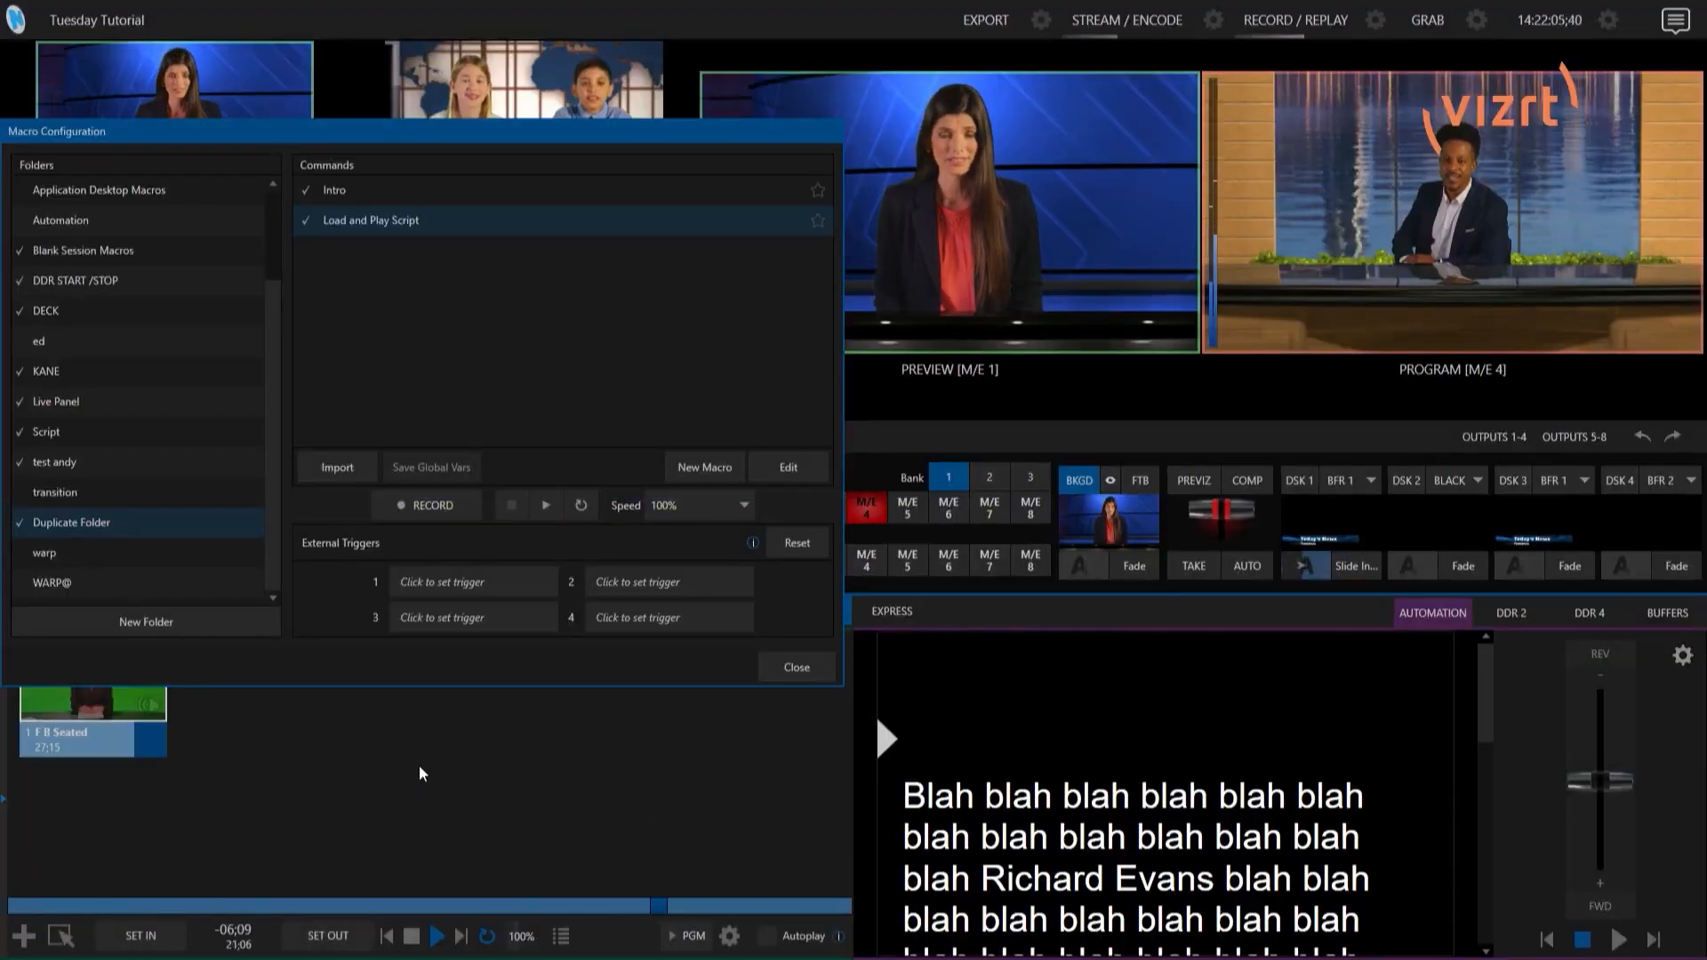
Disable every enabled macro folder between Automation and Duplicate Folder, including Blank Session Macros, DDR START /STOP, DECK, Live Panel and Script
scroll(190, 408, "up", 3)
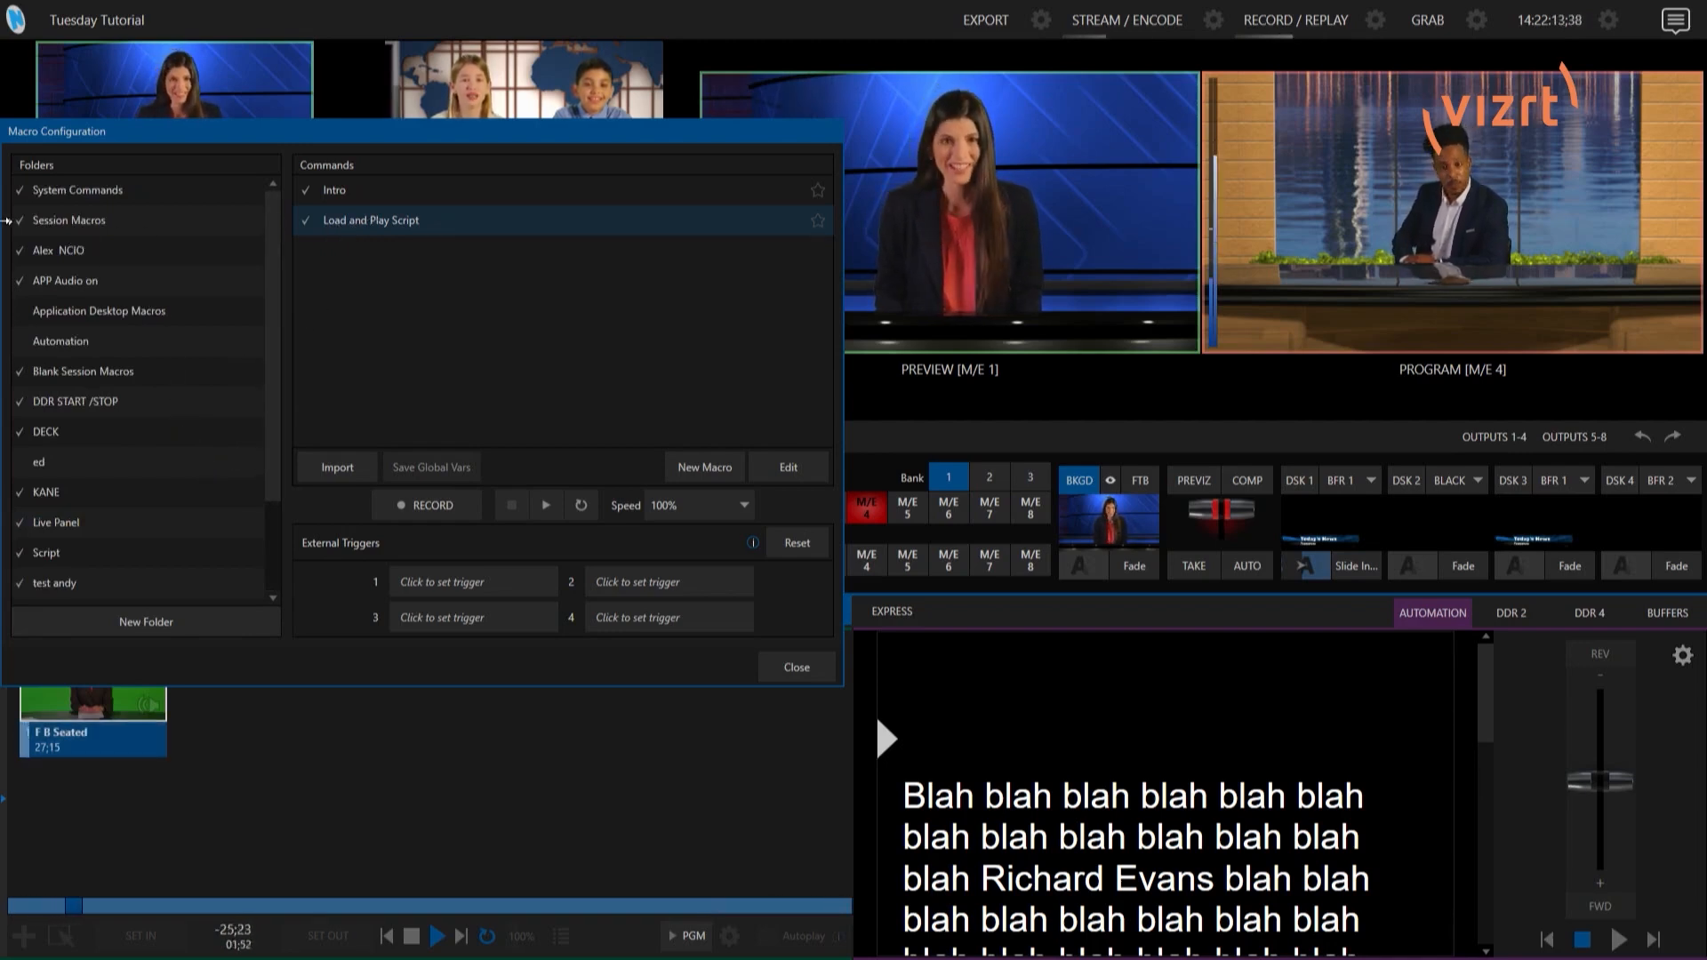
scroll(130, 498, "down", 2)
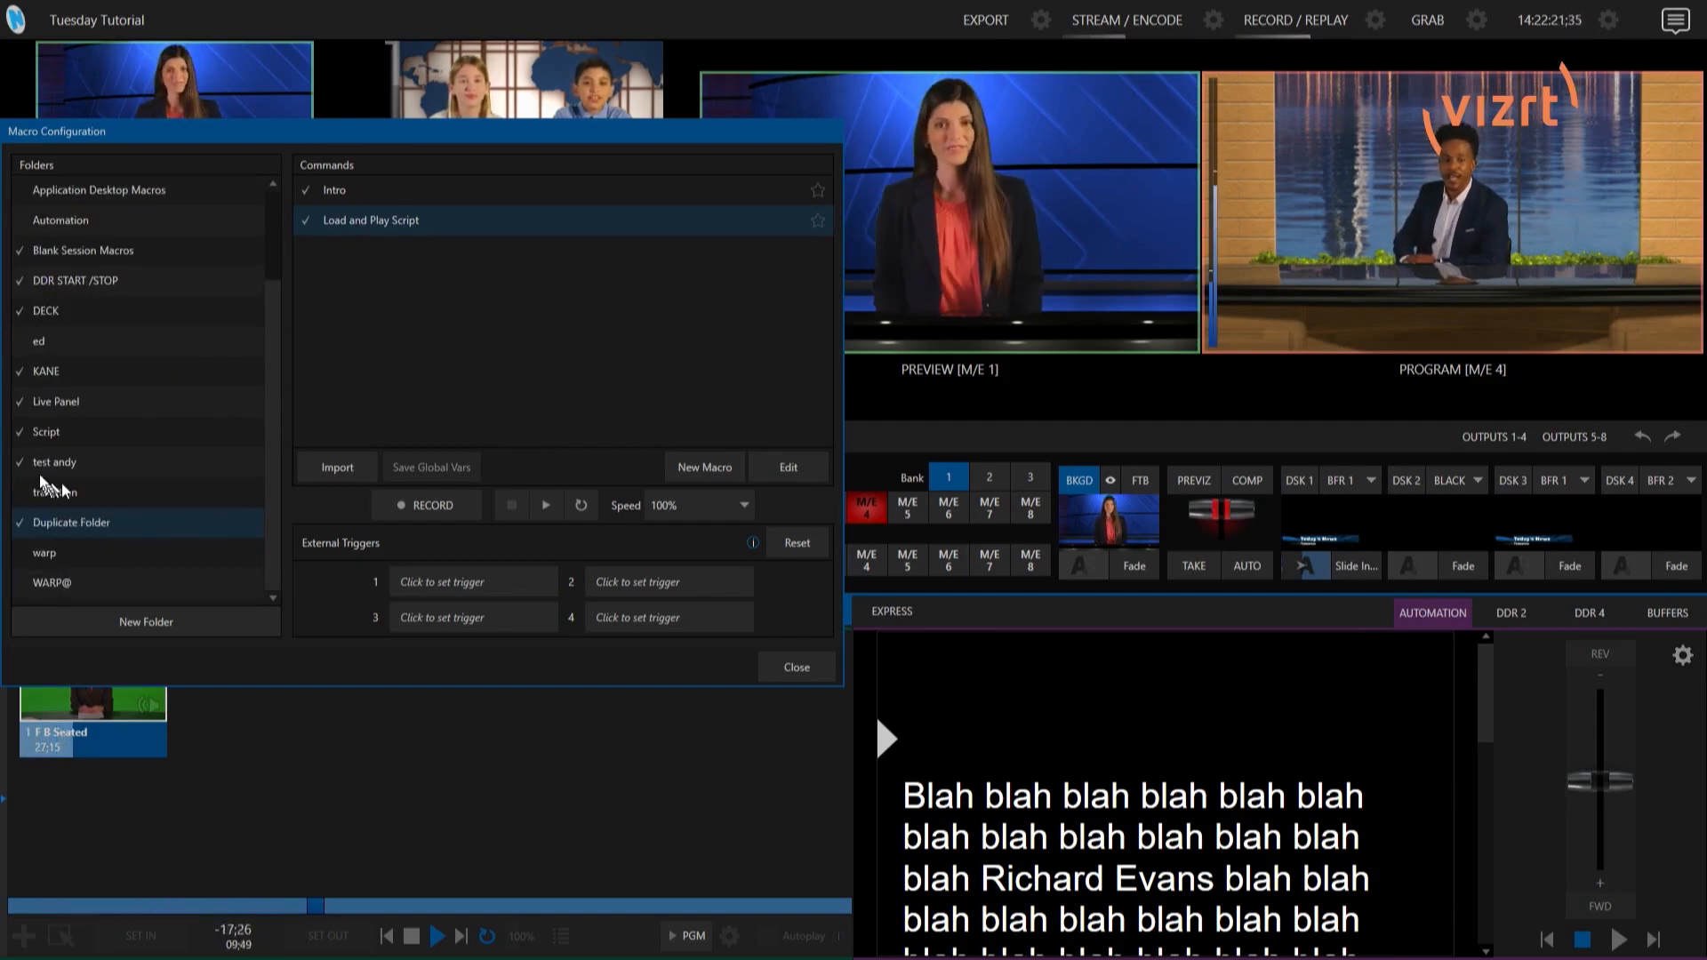
left_click(20, 401)
left_click(19, 371)
left_click(20, 308)
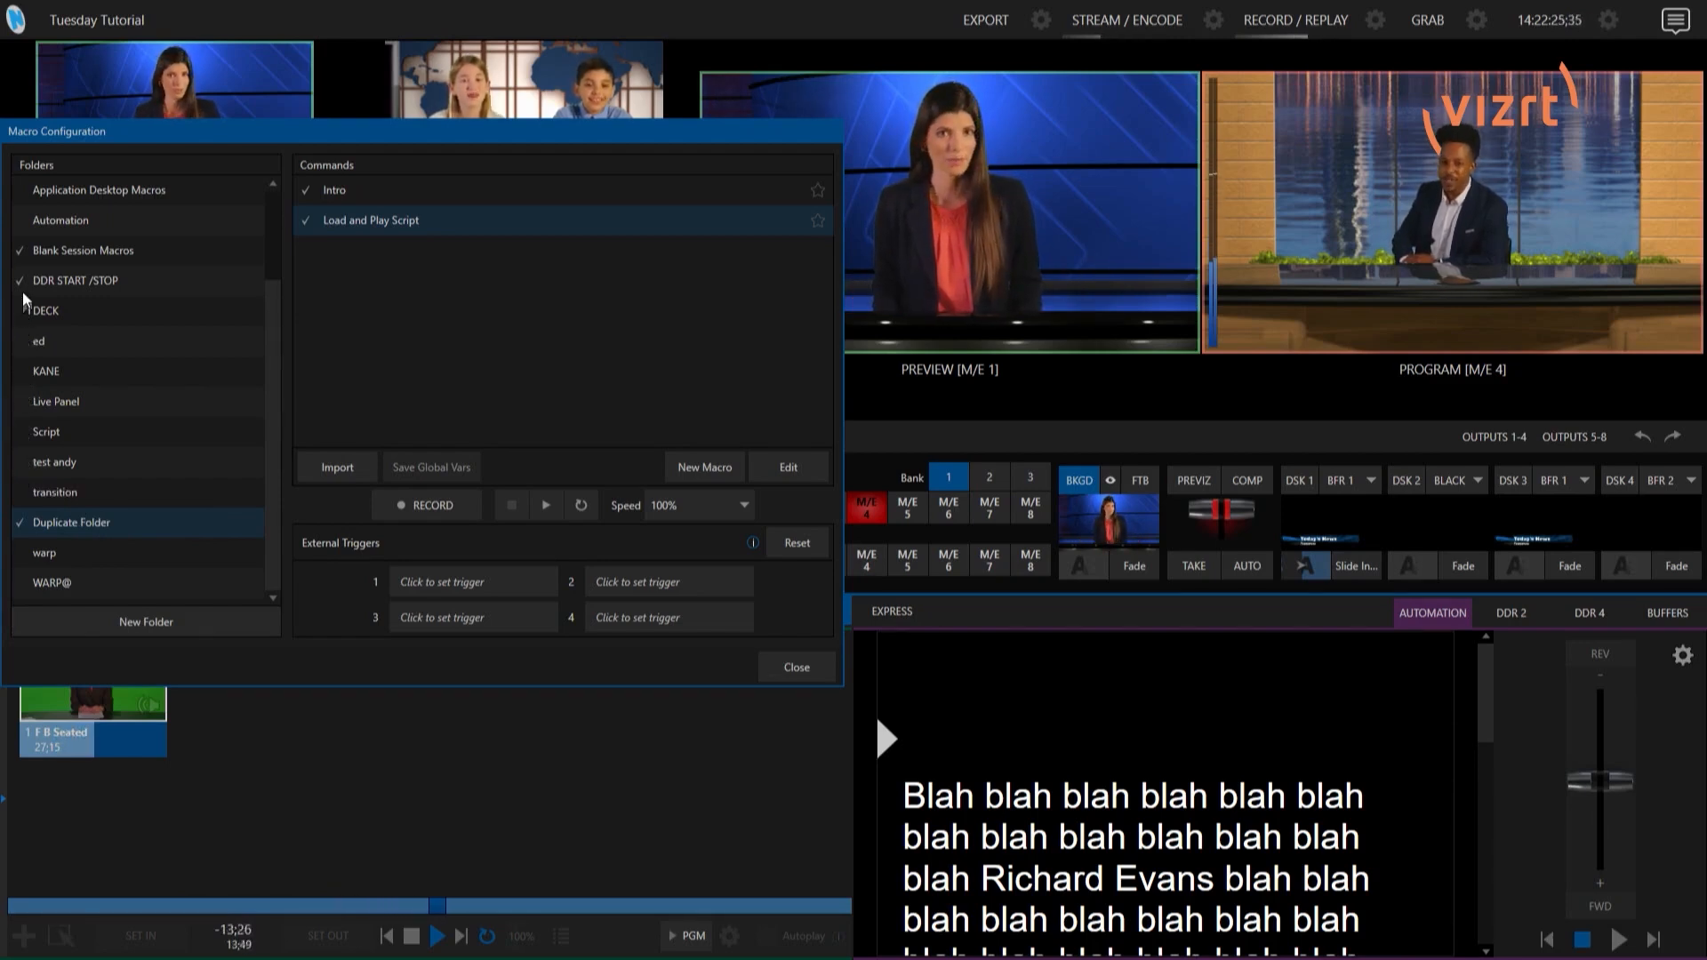
left_click(24, 249)
Disable the enabled macro folders from APP Audio on up to Session Macros and System Commands, and select Duplicate Folder
scroll(43, 286, "up", 2)
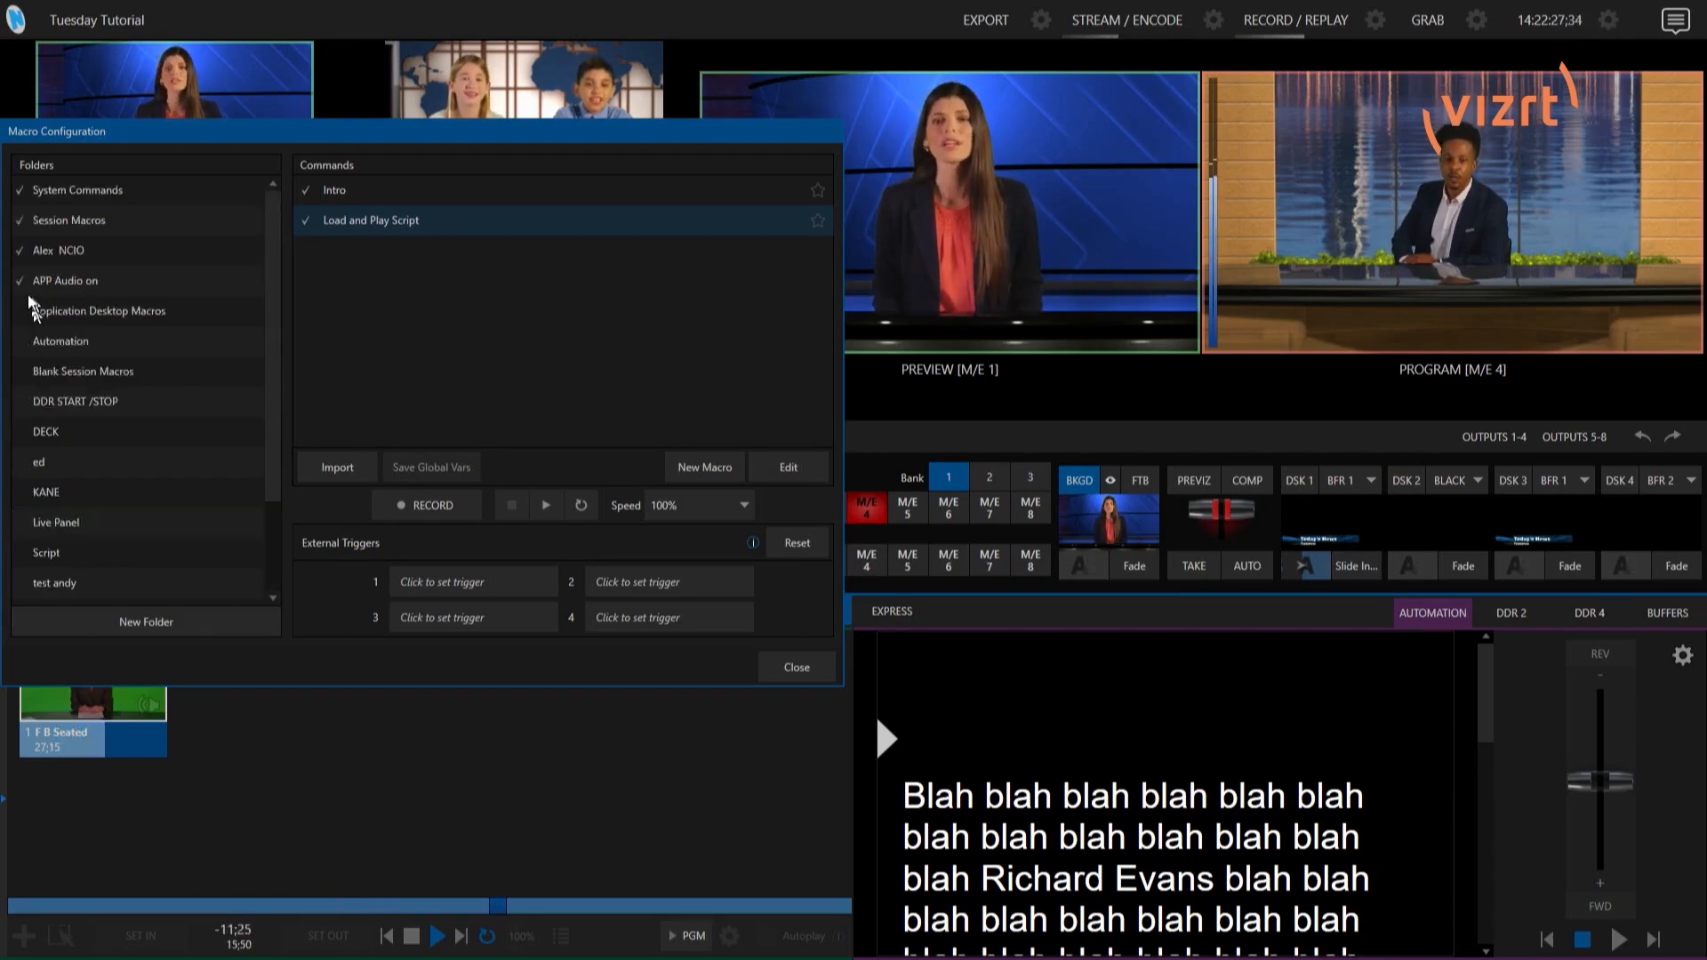
left_click(24, 249)
left_click(25, 220)
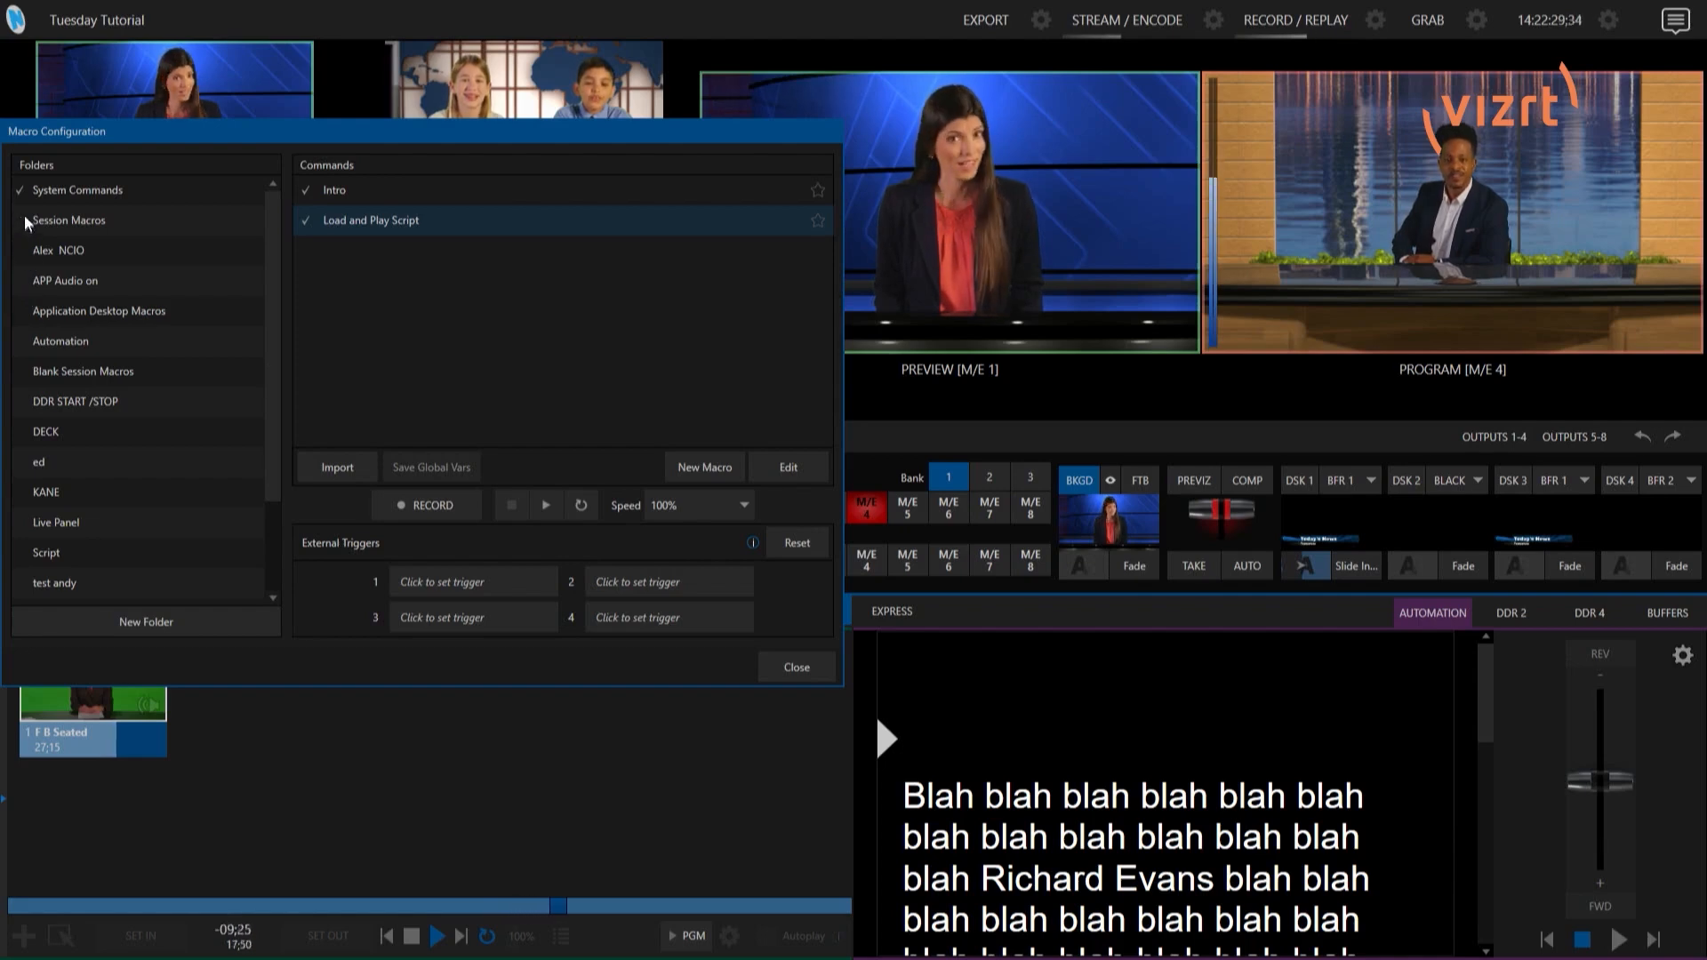
left_click(23, 191)
scroll(71, 355, "down", 2)
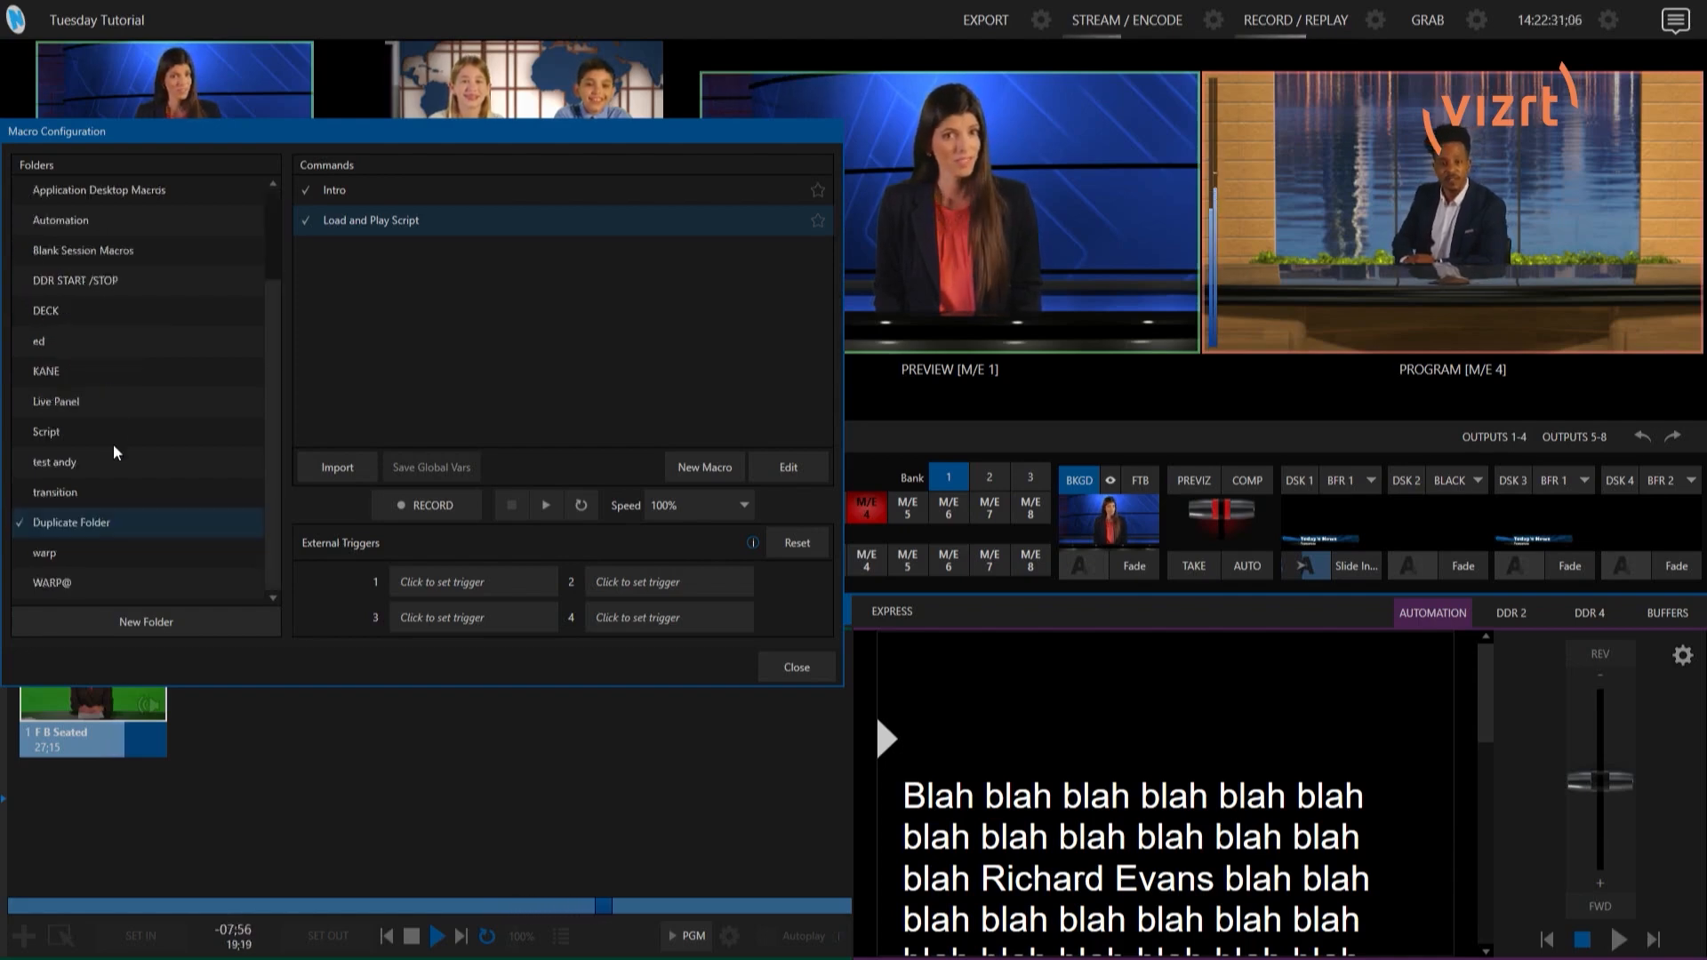
left_click(120, 522)
scroll(106, 445, "up", 2)
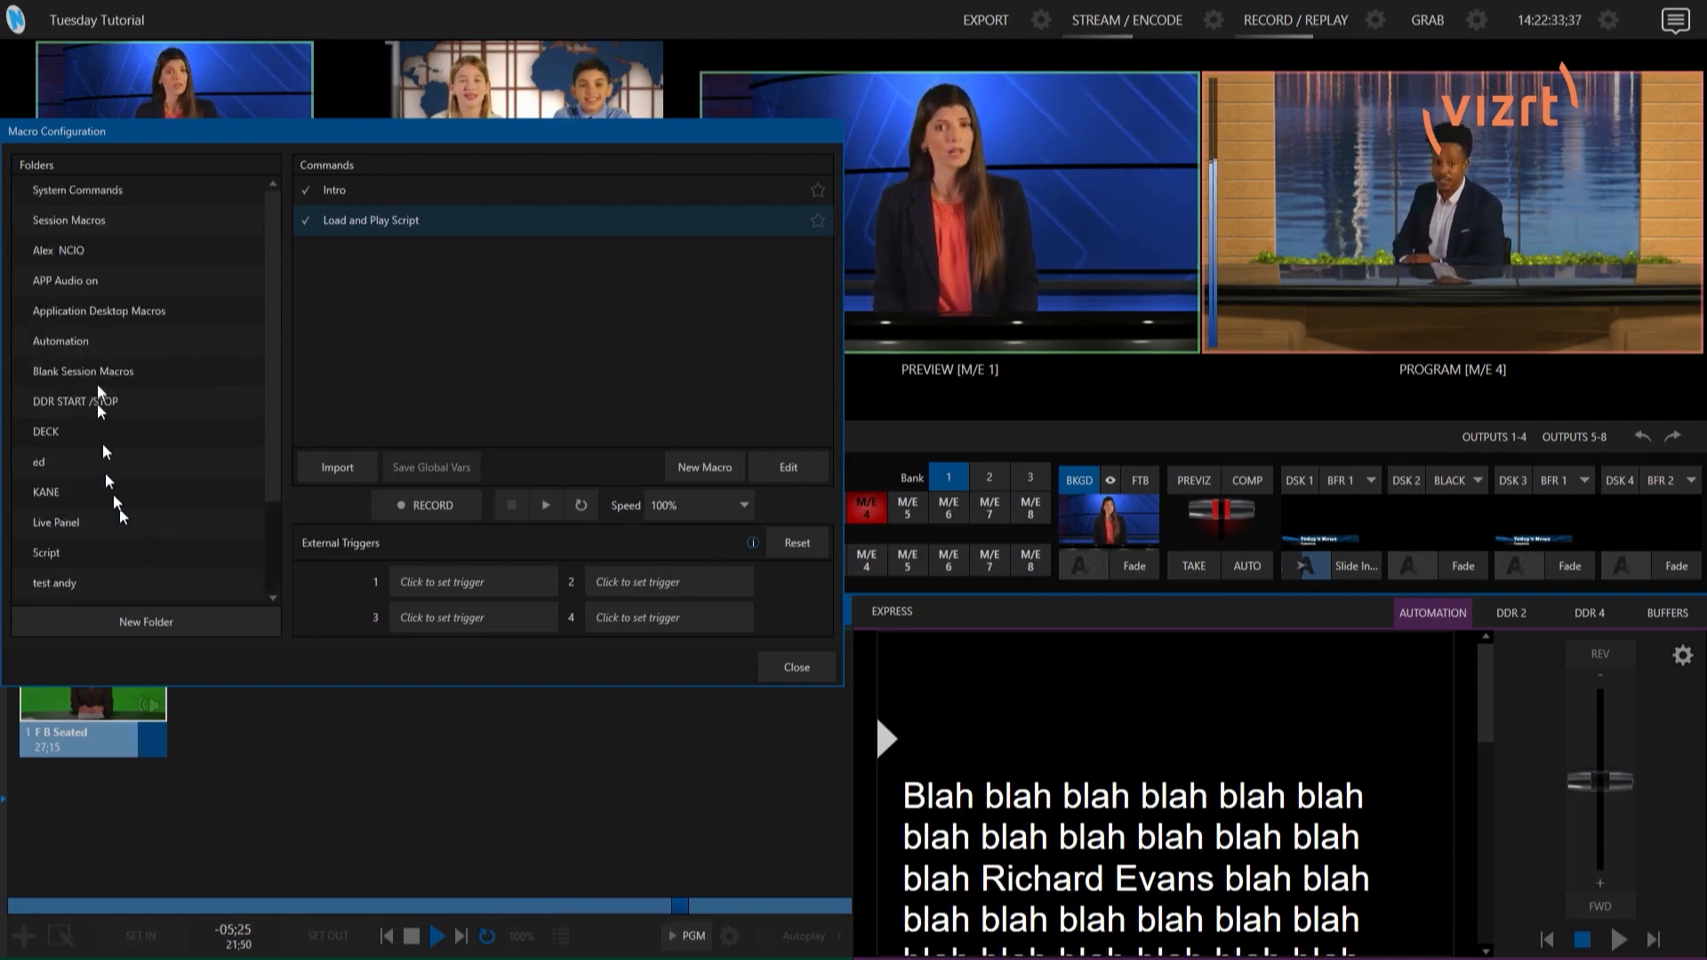
Enable the System Commands and Session Macros folders in the macro configuration
left_click(27, 191)
left_click(27, 220)
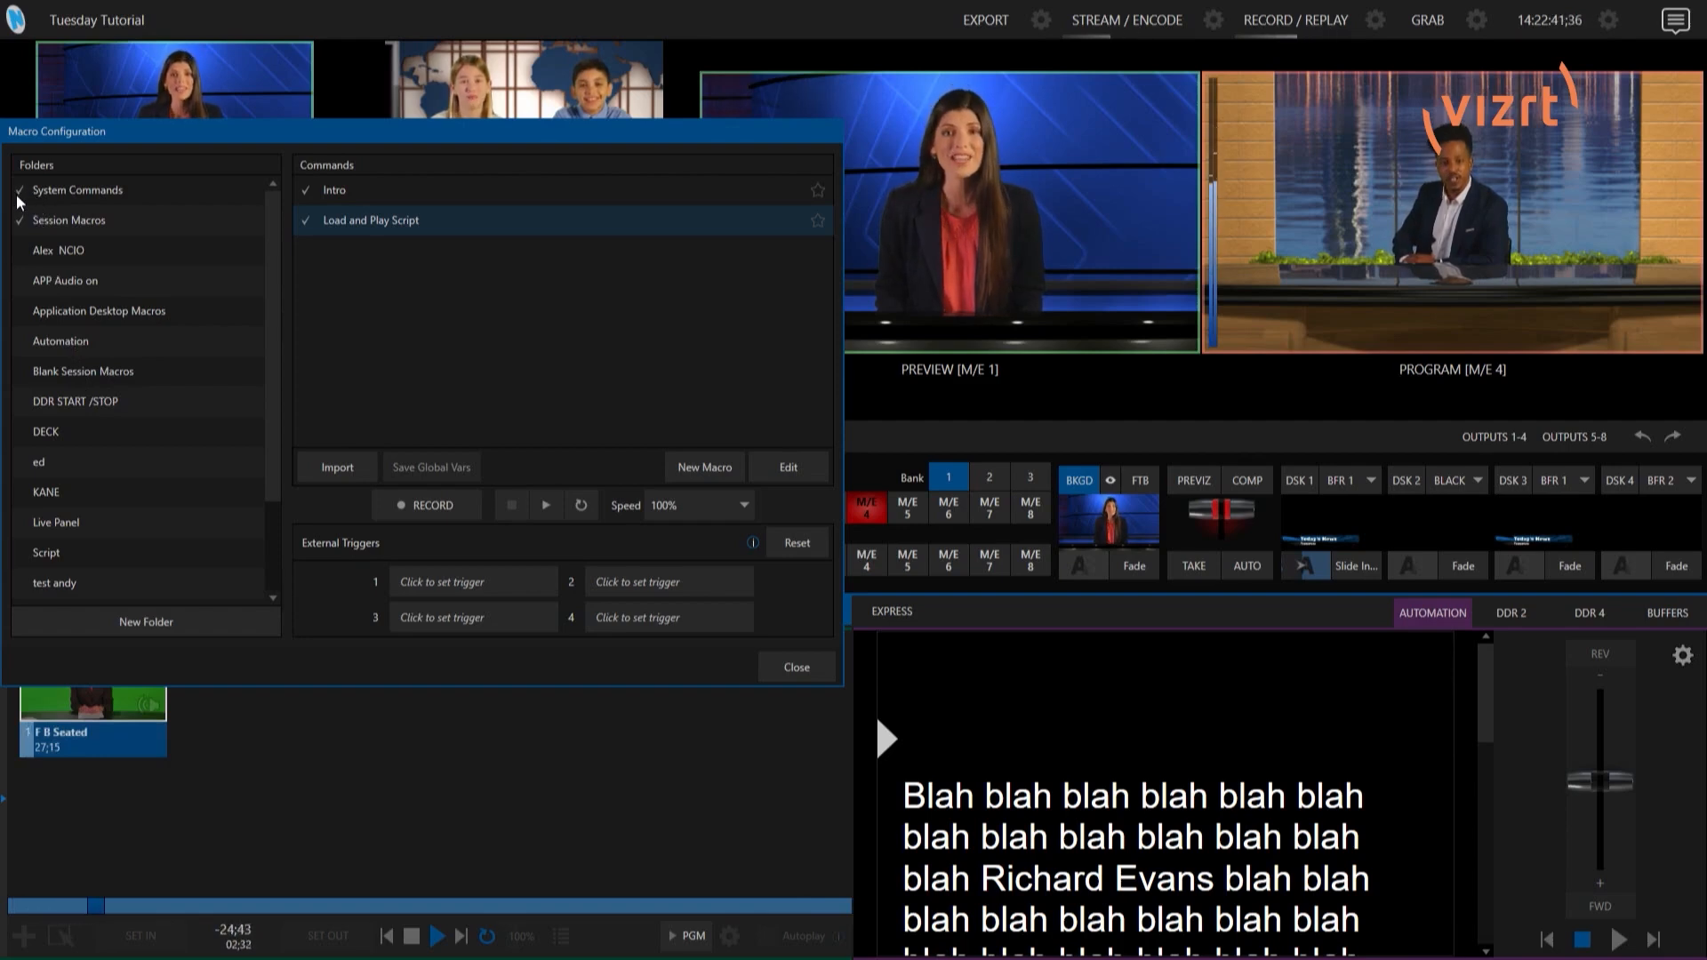
Disable the Audio: Master Mute Off command in the System Commands folder, and enable it again
left_click(78, 189)
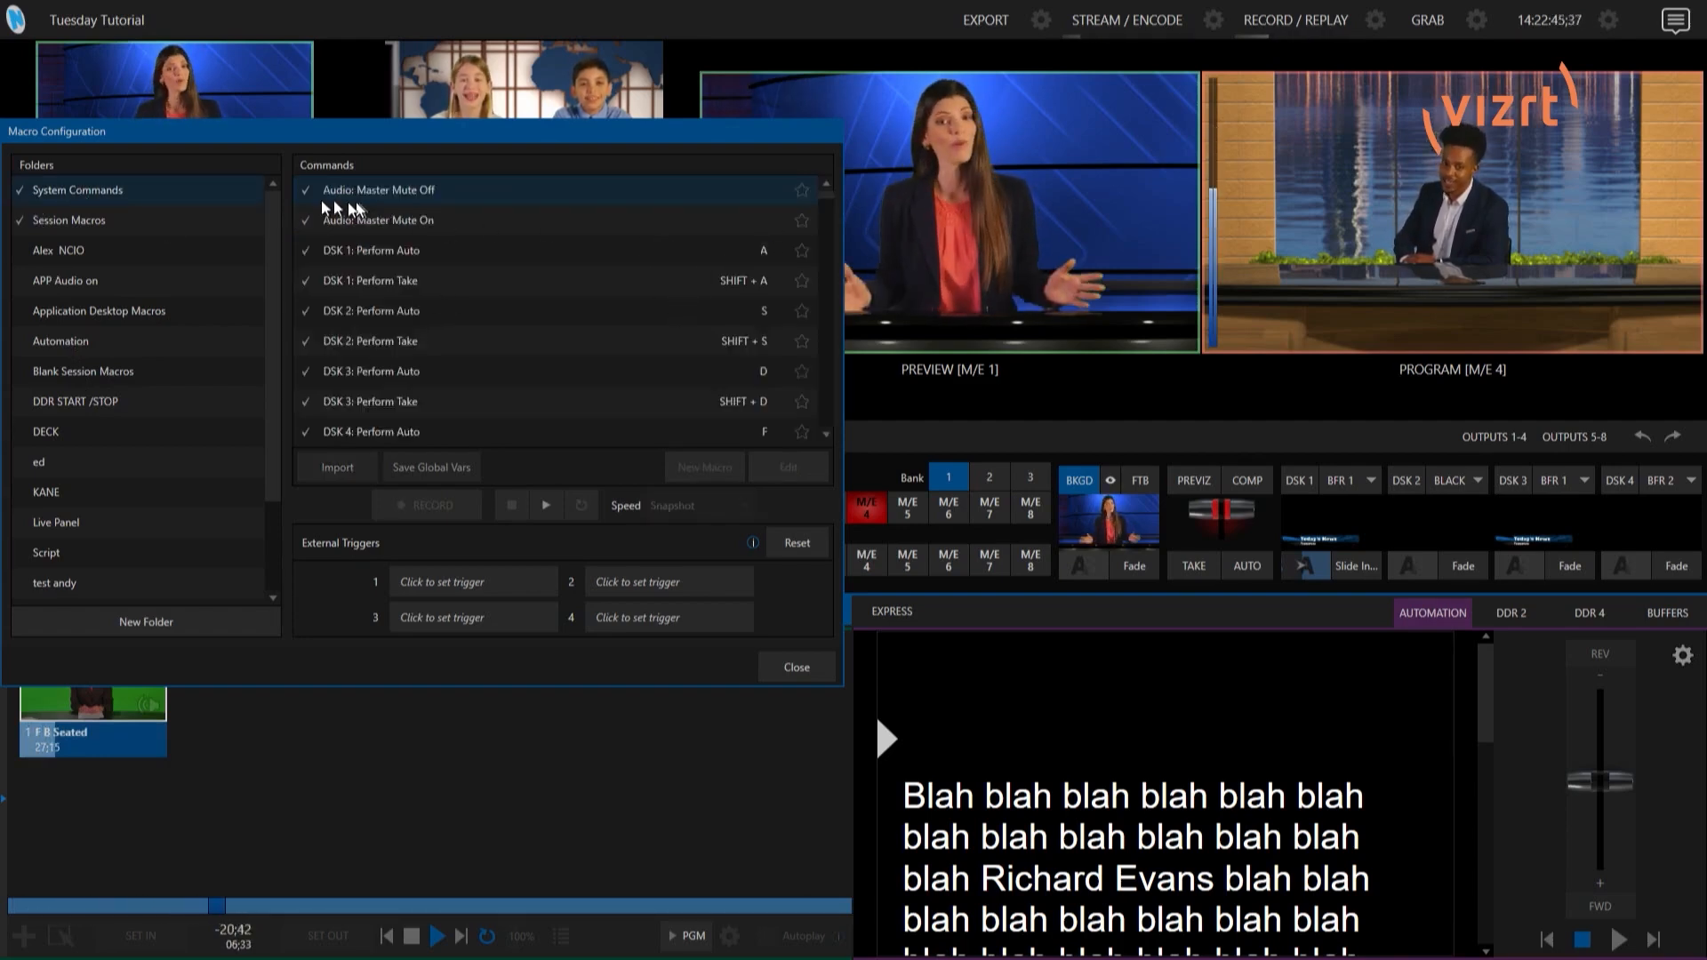
key("ctrl")
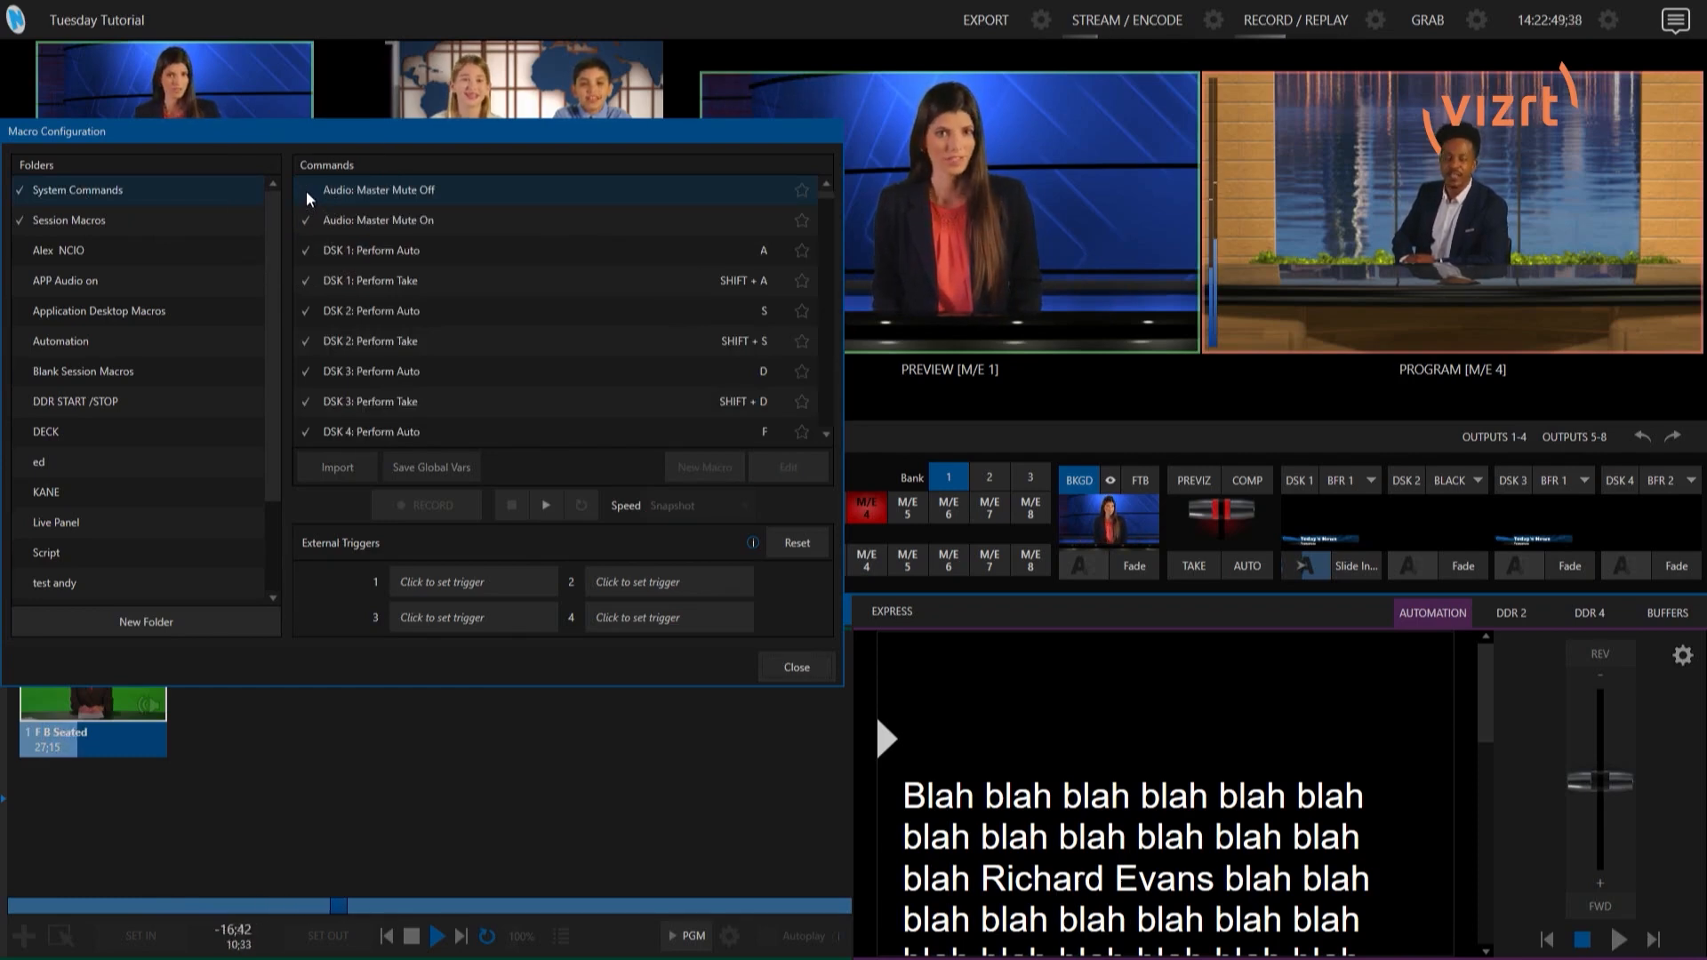
left_click(306, 190)
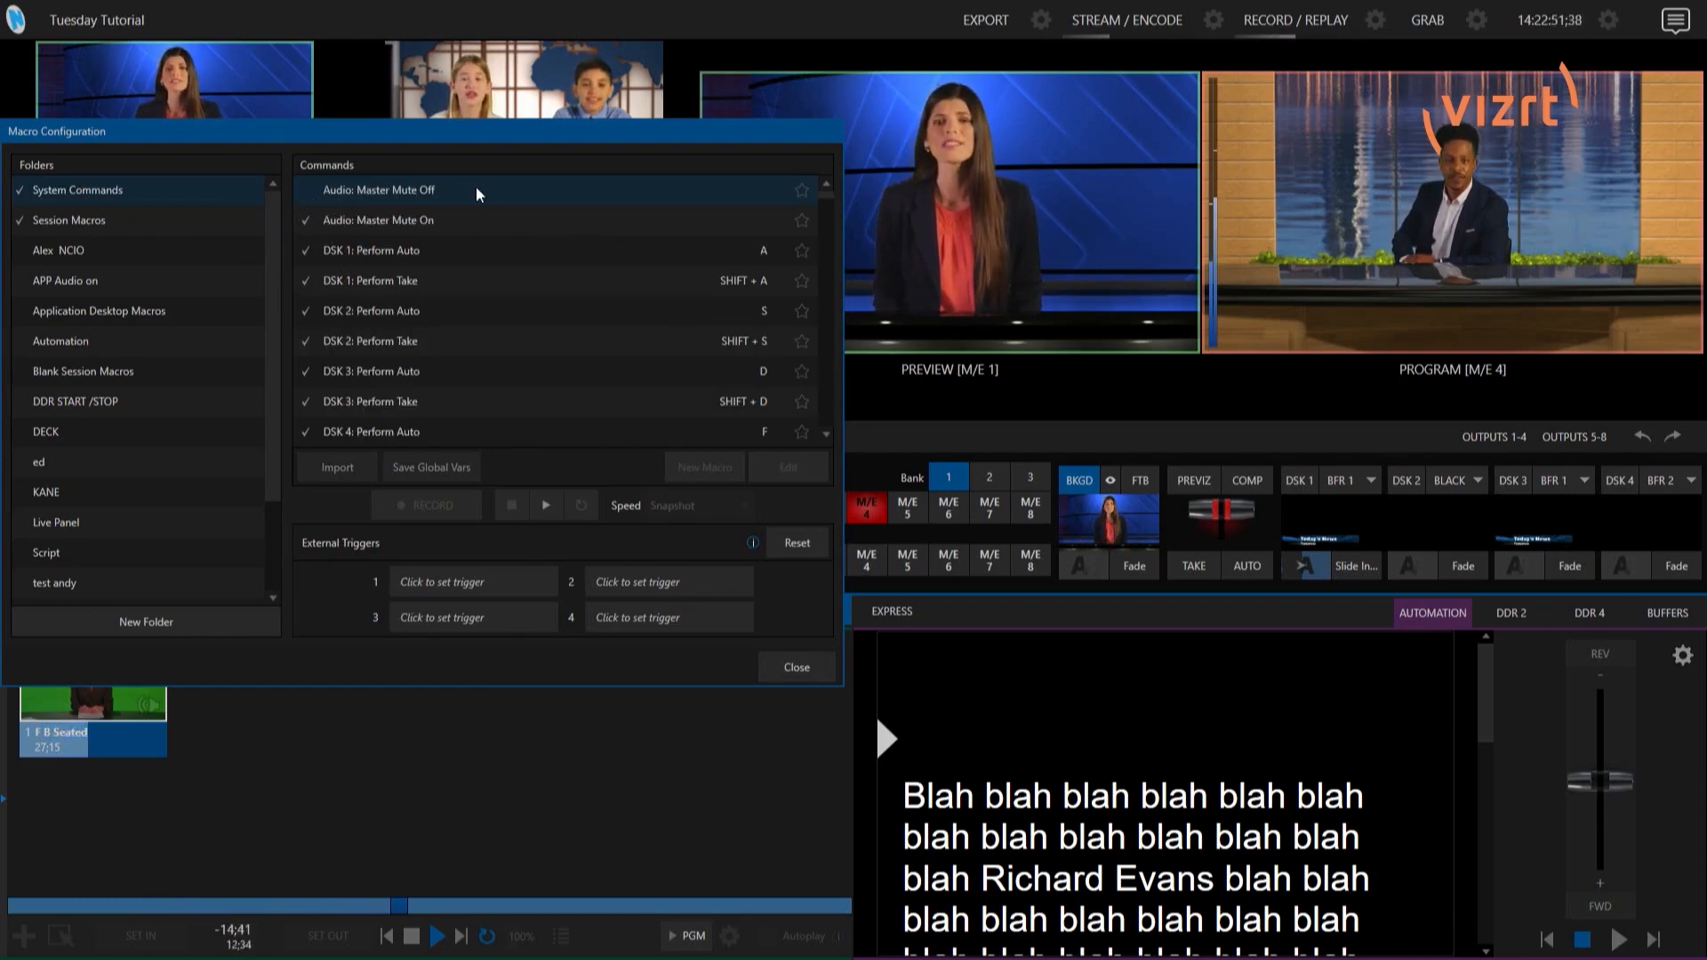
key("ctrl")
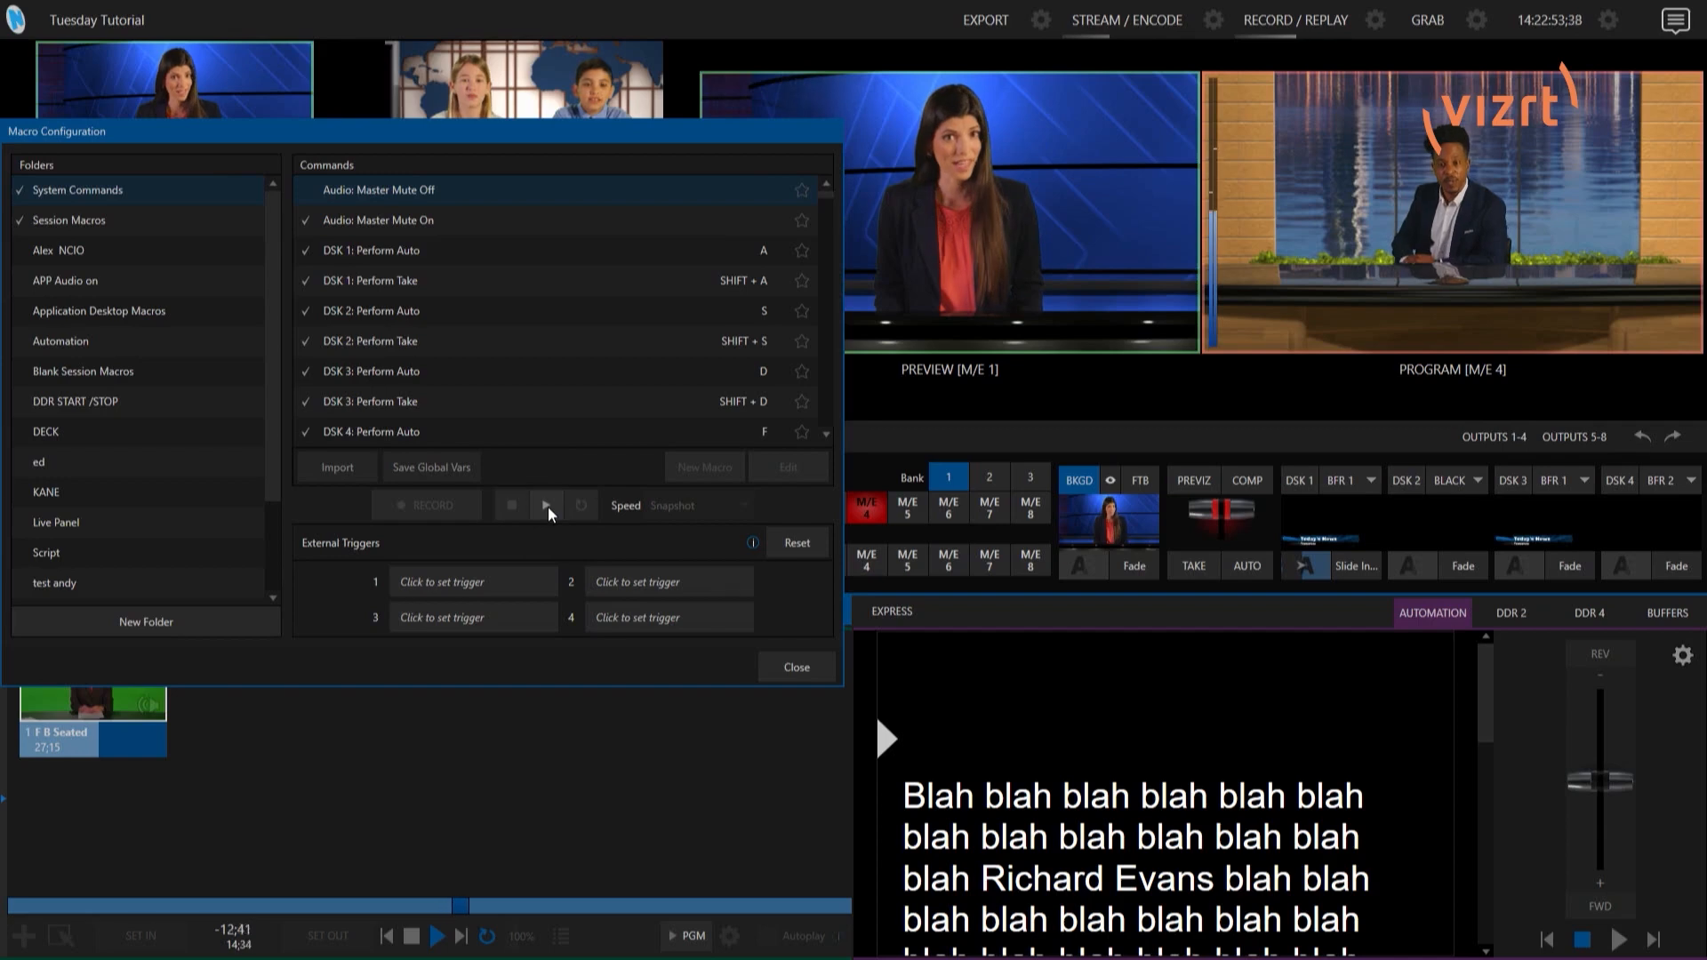
left_click(313, 192)
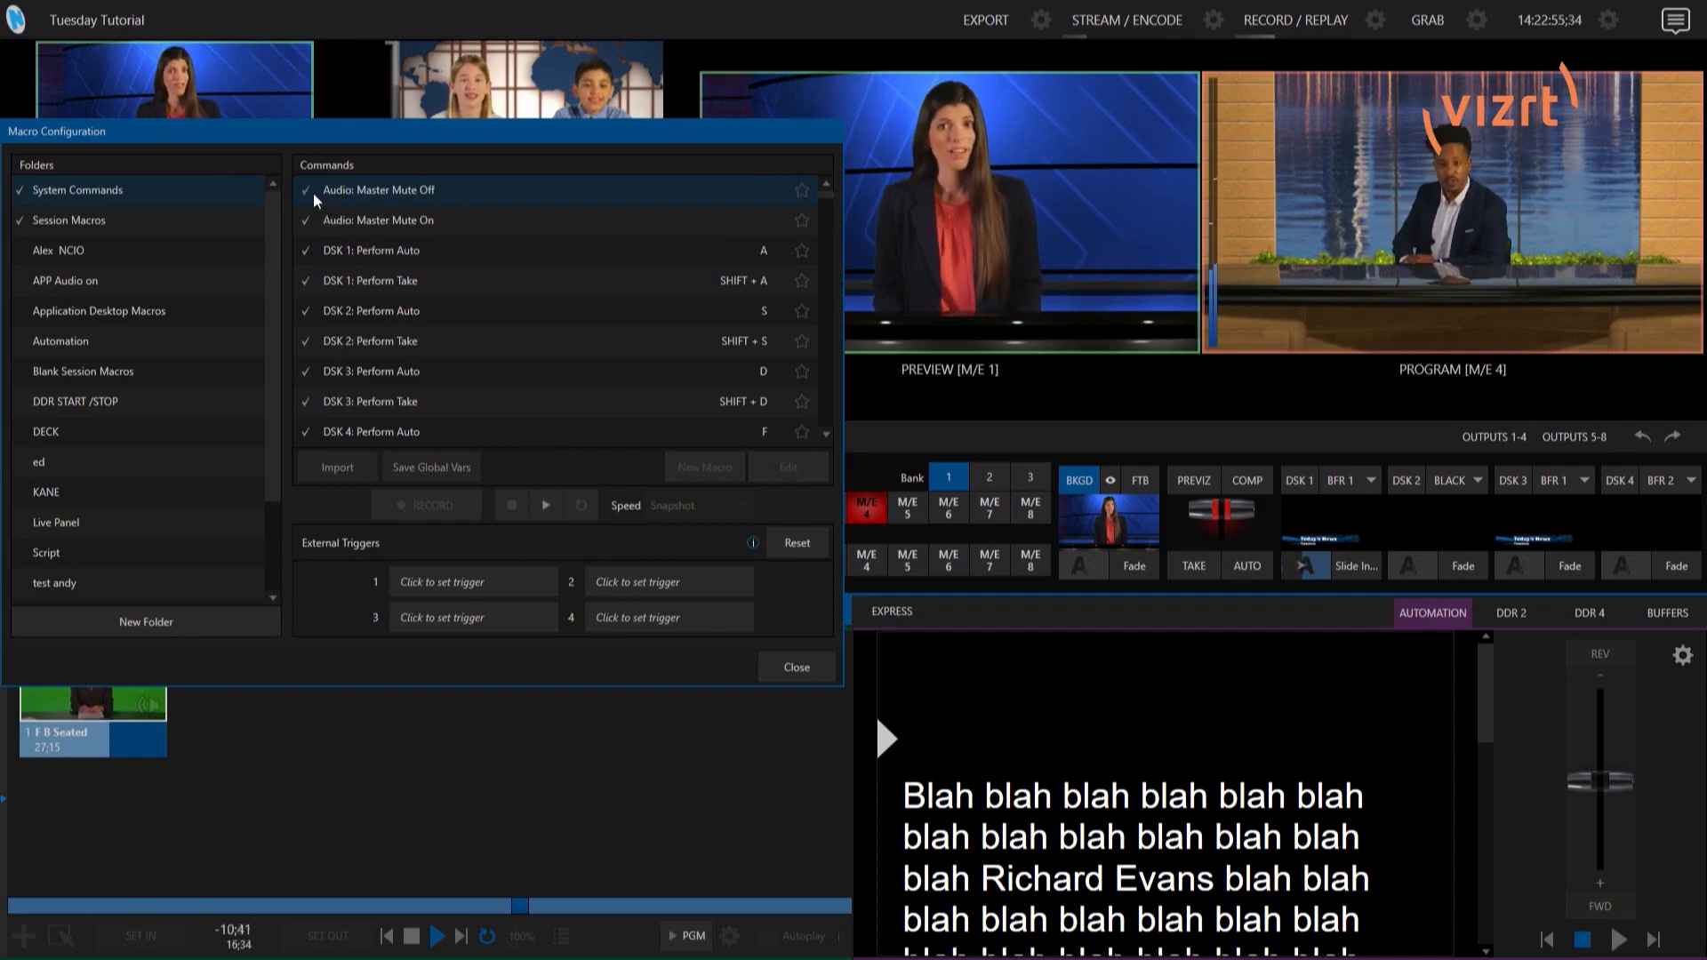
Show the commands stored in the Session Macros folder
left_click(136, 219)
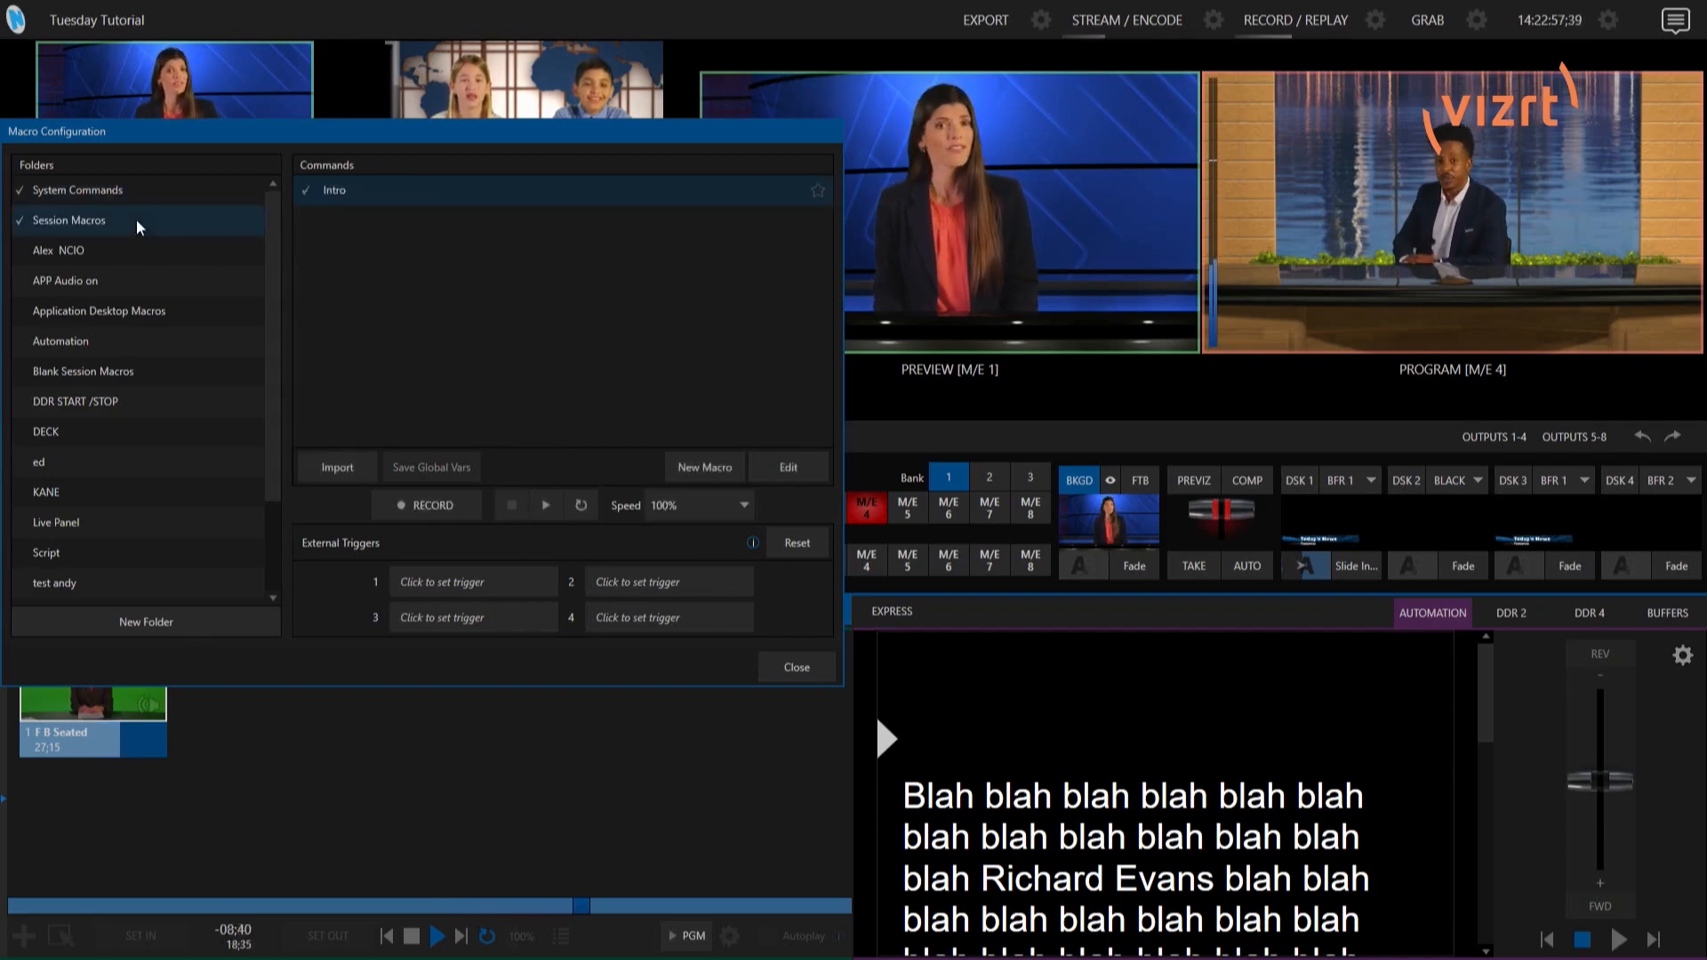